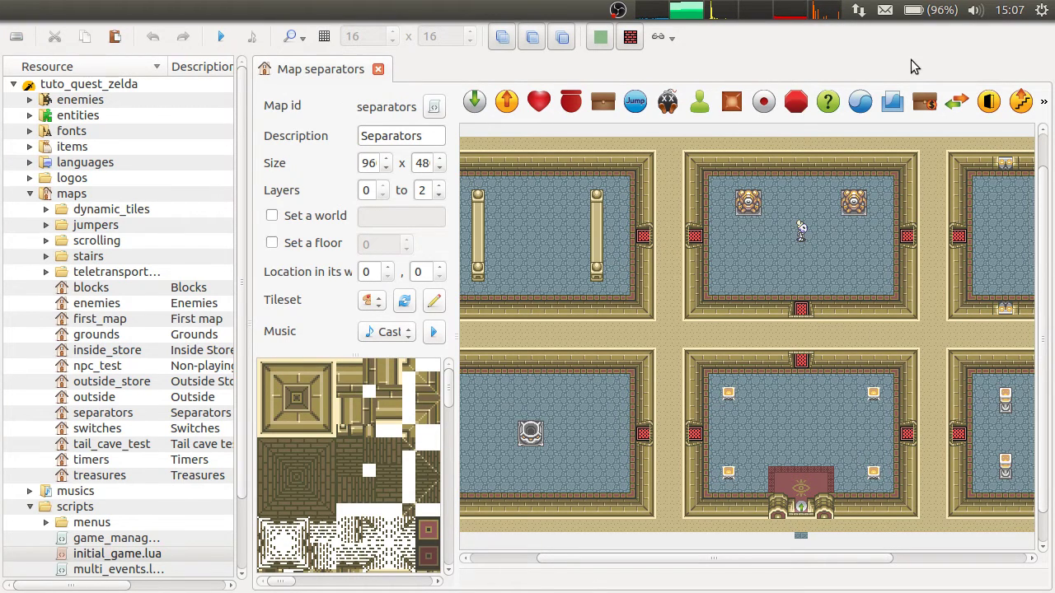
Step: Narrow the resource list so that the map editor shows its full row of entity tools
{"action": "left_click_drag", "start_coordinate": [246, 181], "coordinate": [165, 198]}
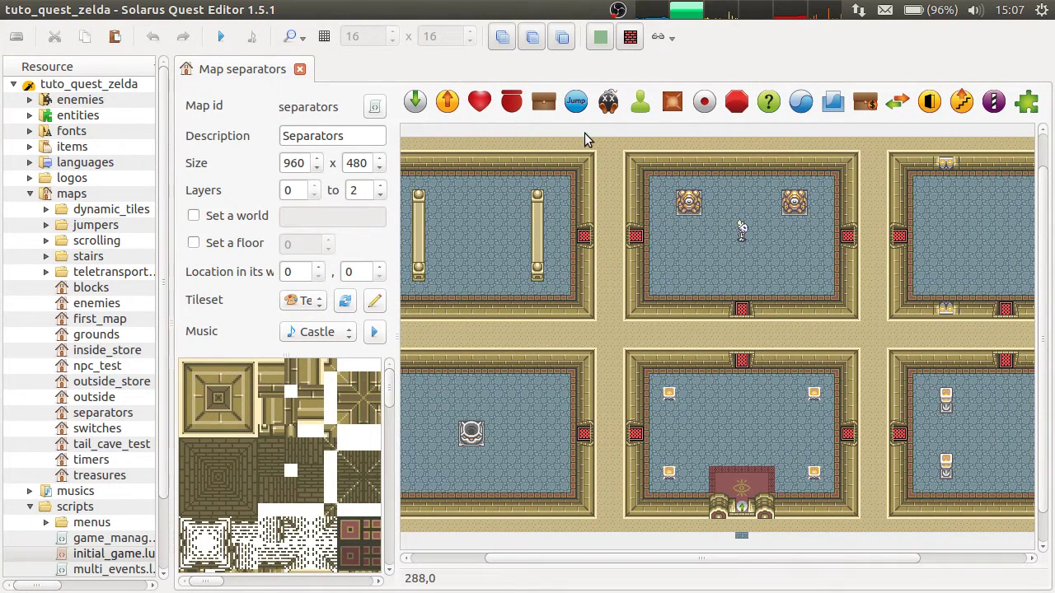
{"action": "left_click", "coordinate": [997, 100]}
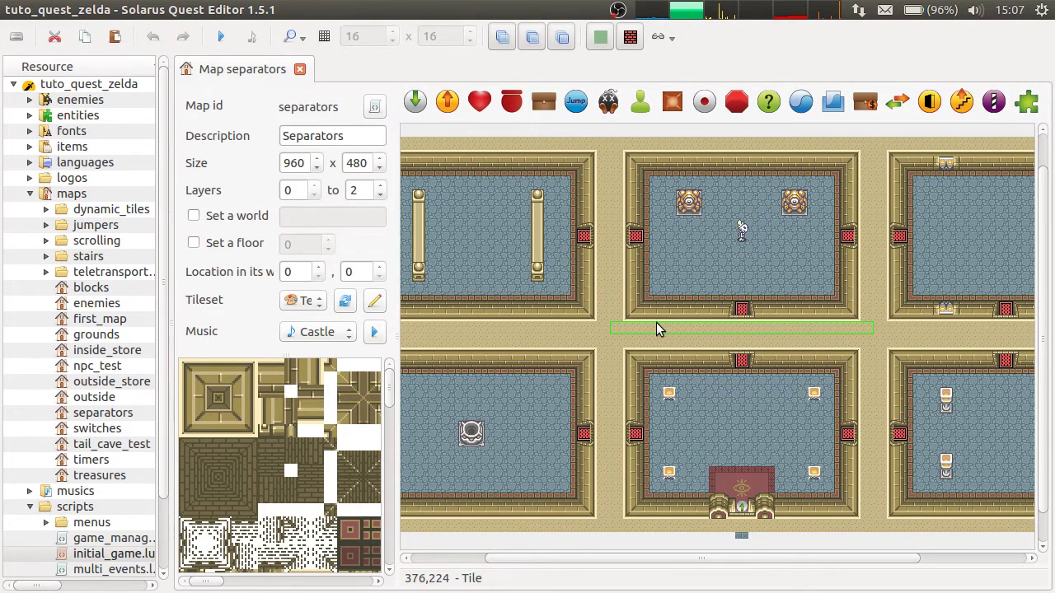
{"action": "key", "text": "Escape"}
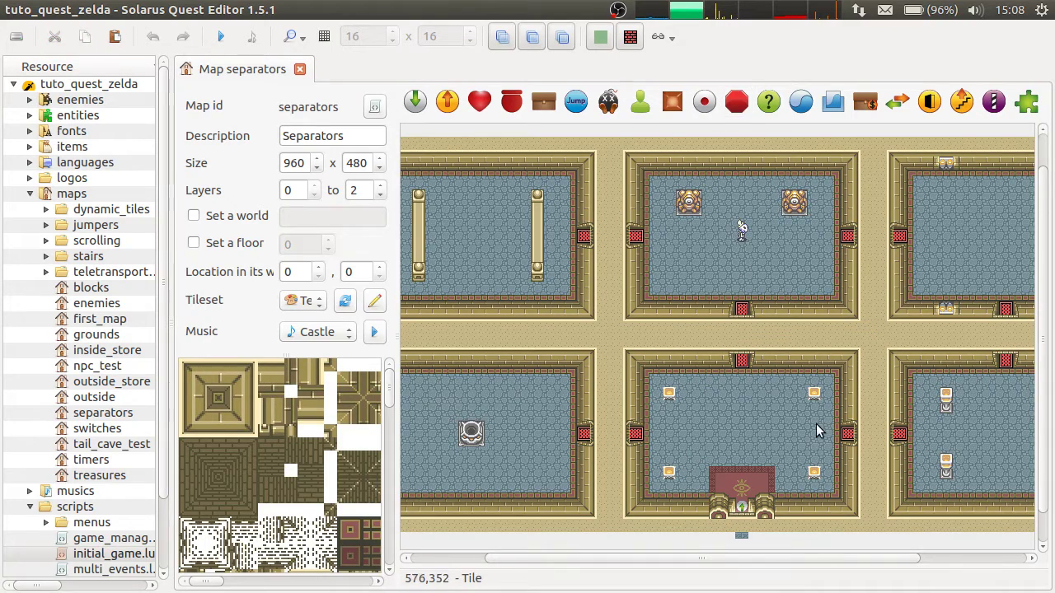
Step: Run the quest and shift its game window clear of the console output
{"action": "middle_click_drag", "start_coordinate": [820, 427], "coordinate": [802, 402]}
{"action": "middle_click_drag", "start_coordinate": [666, 379], "coordinate": [686, 417]}
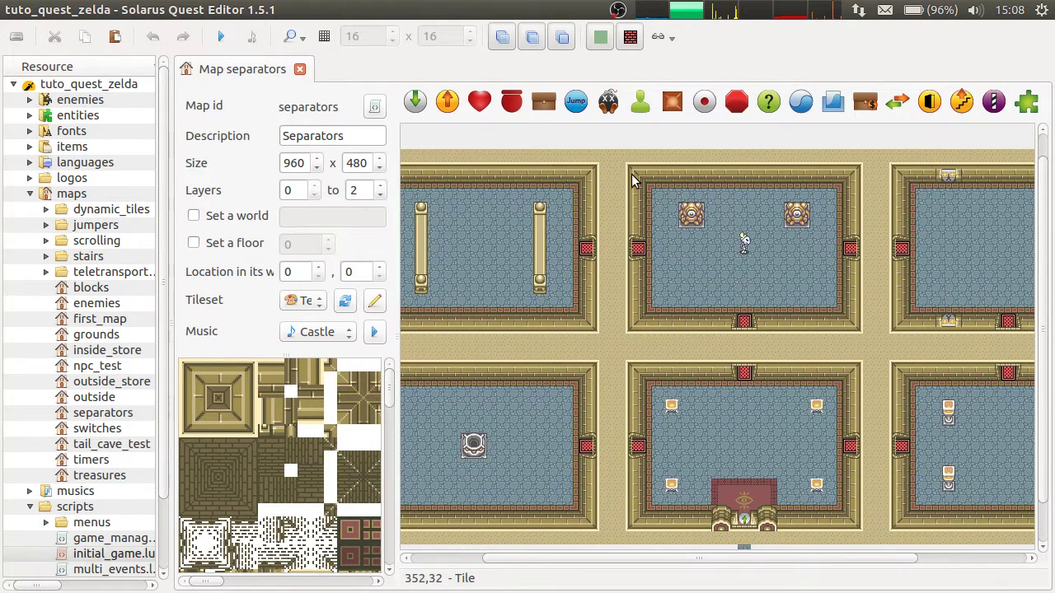
{"action": "scroll", "coordinate": [874, 387], "scroll_direction": "right", "scroll_amount": 1}
{"action": "scroll", "coordinate": [873, 387], "scroll_direction": "down", "scroll_amount": 1}
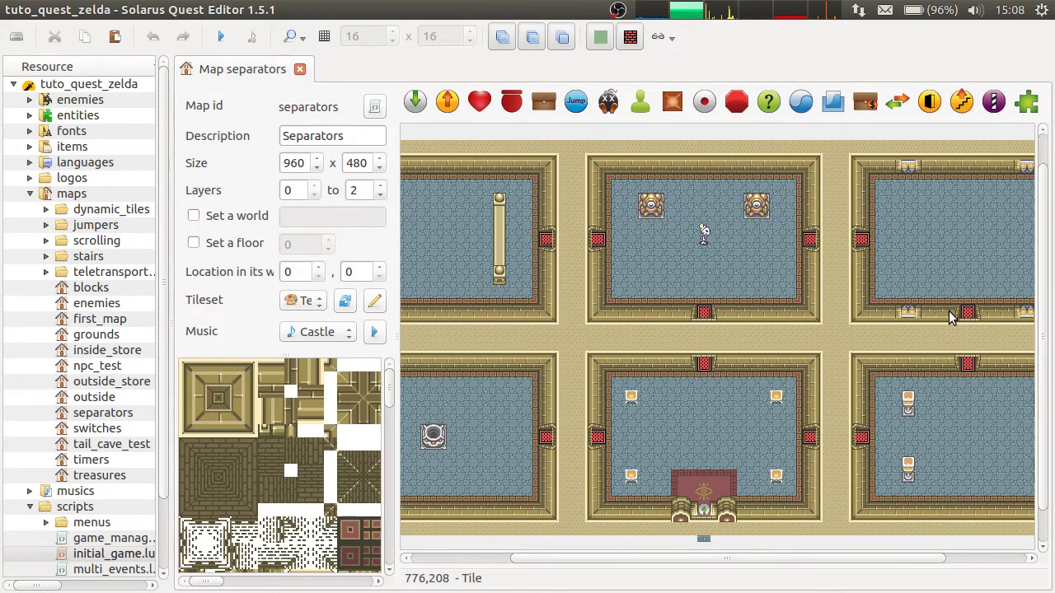
{"action": "left_click", "coordinate": [220, 37]}
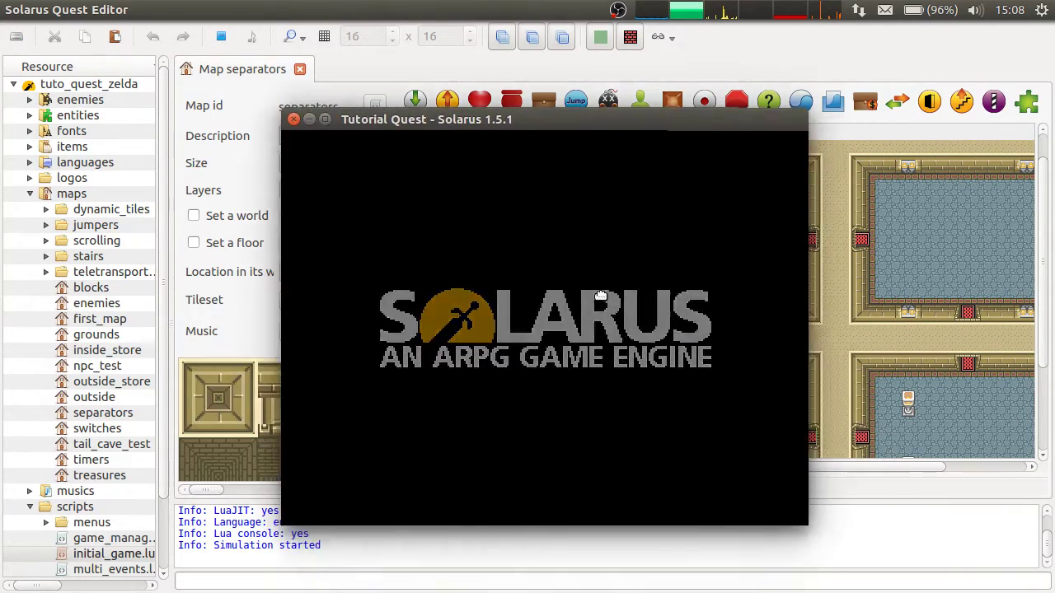
{"action": "left_click_drag", "start_coordinate": [601, 297], "coordinate": [577, 247], "text": "alt"}
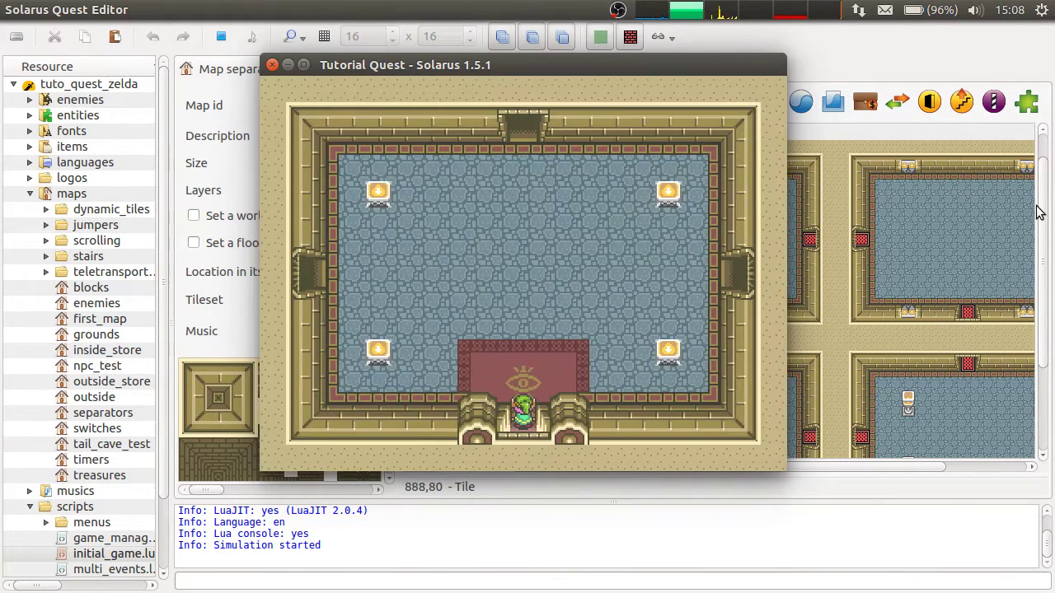
Step: Walk the hero from the entrance room through its west door into the cauldron room to examine the camera scrolling
{"action": "key", "text": "Up"}
{"action": "key", "text": "Left"}
{"action": "key", "text": "Up"}
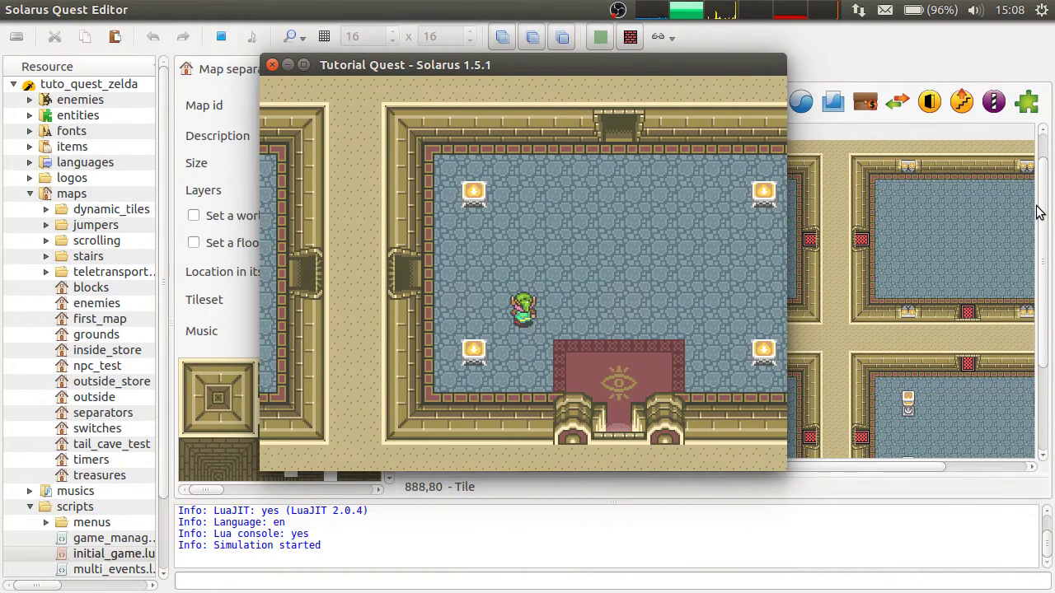
{"action": "key", "text": "Left"}
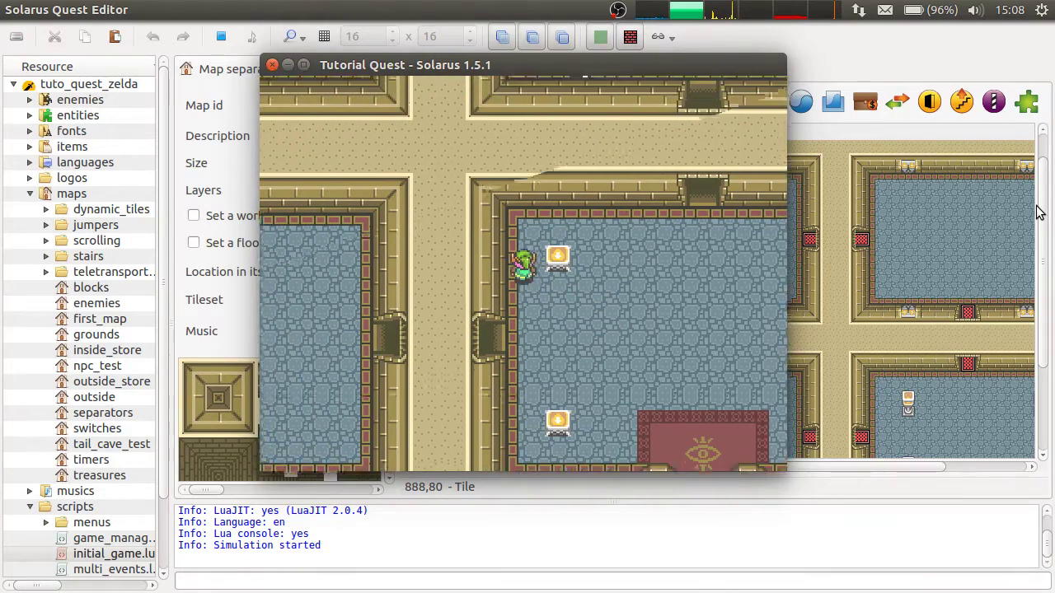
{"action": "key", "text": "Up"}
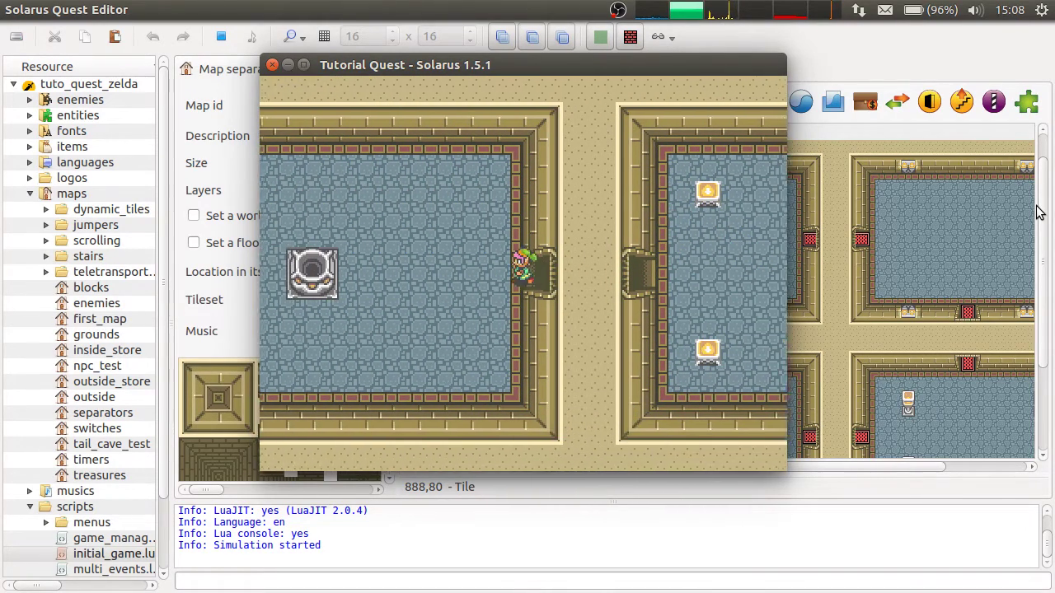
{"action": "key", "text": "Right"}
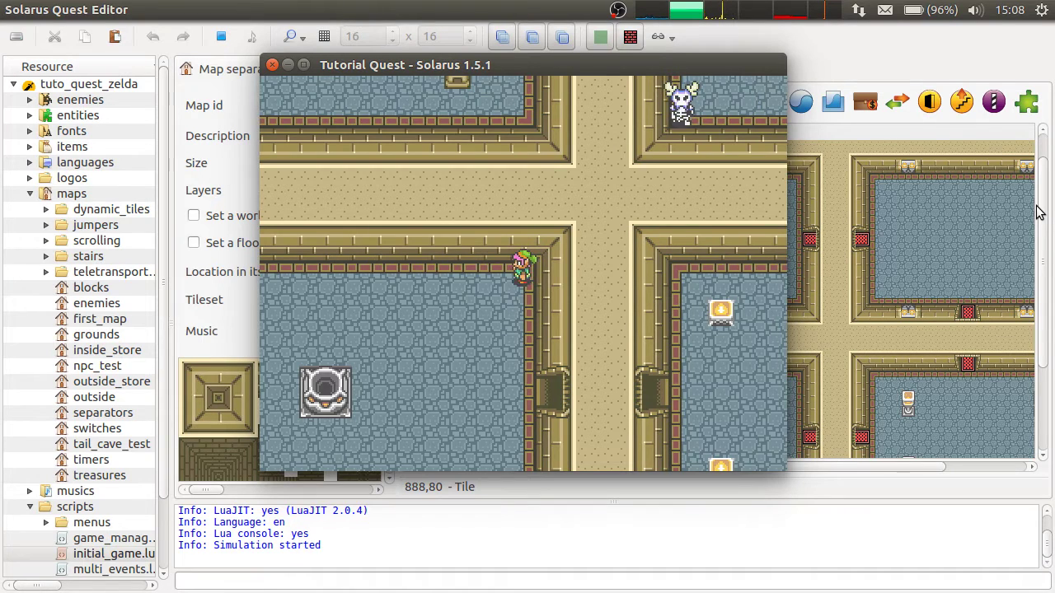
Step: Walk the hero along the cauldron room's north wall and back out through its east door
{"action": "key", "text": "Left"}
{"action": "key", "text": "Up"}
{"action": "key", "text": "Right"}
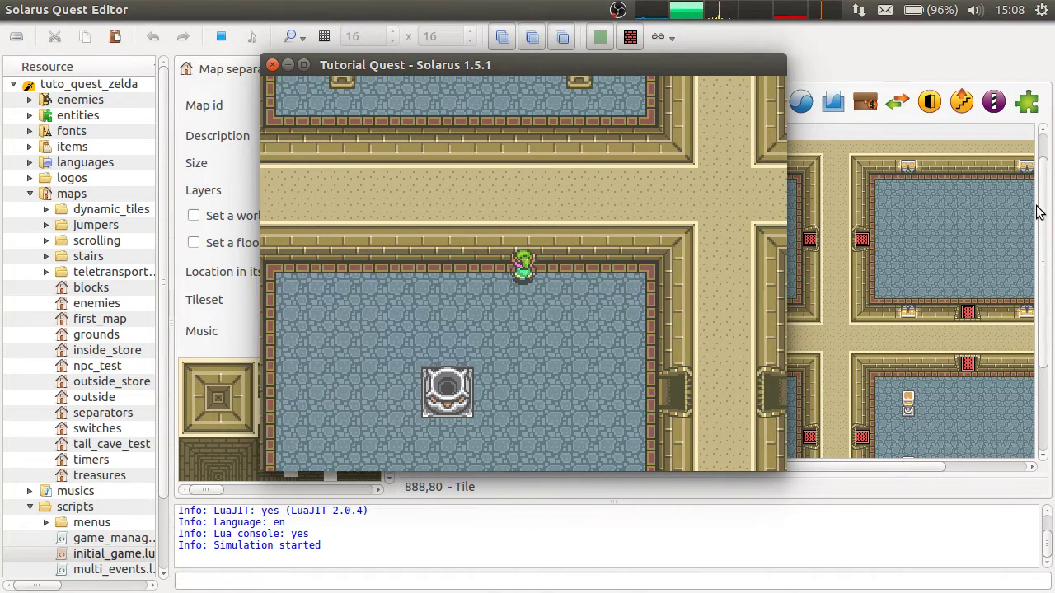
{"action": "key", "text": "Right"}
{"action": "key", "text": "Down"}
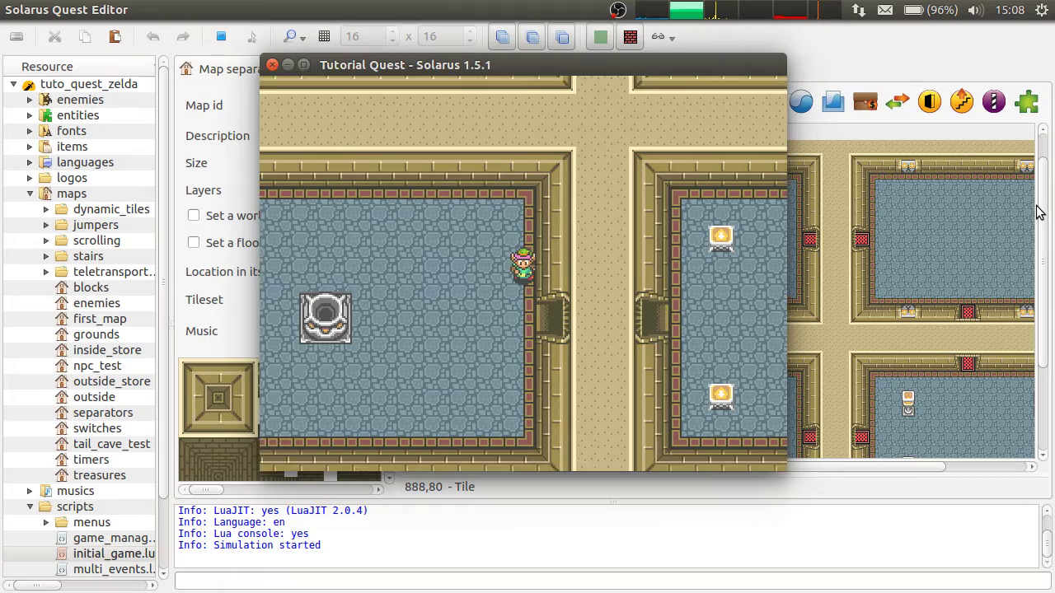
{"action": "key", "text": "Right"}
{"action": "key", "text": "Right"}
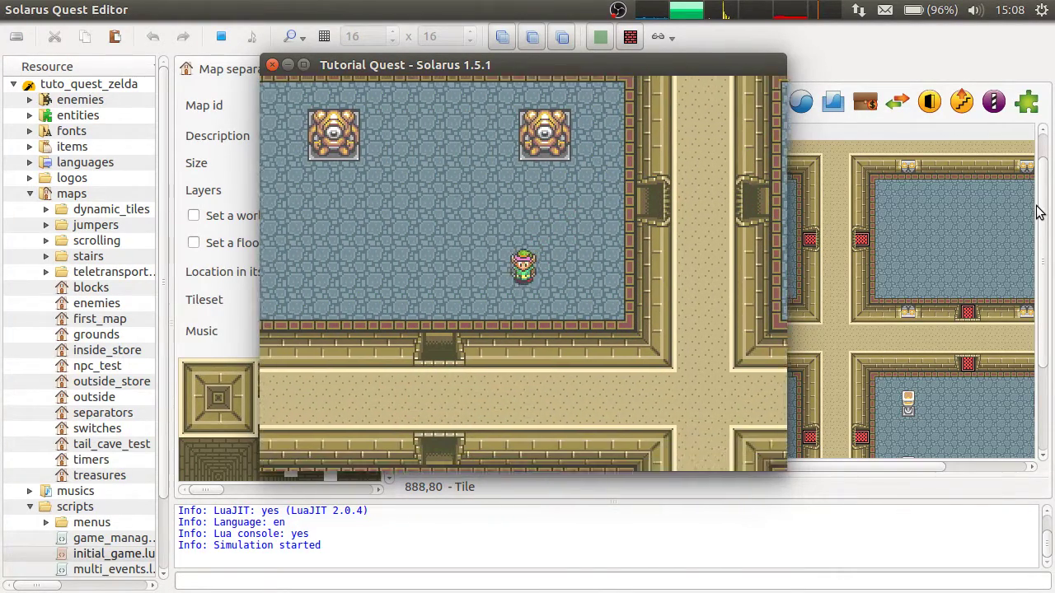
Step: Walk the hero from the upper middle room into the upper-left pillar room and back, watching how the camera scrolls
{"action": "key", "text": "Left"}
{"action": "key", "text": "Up"}
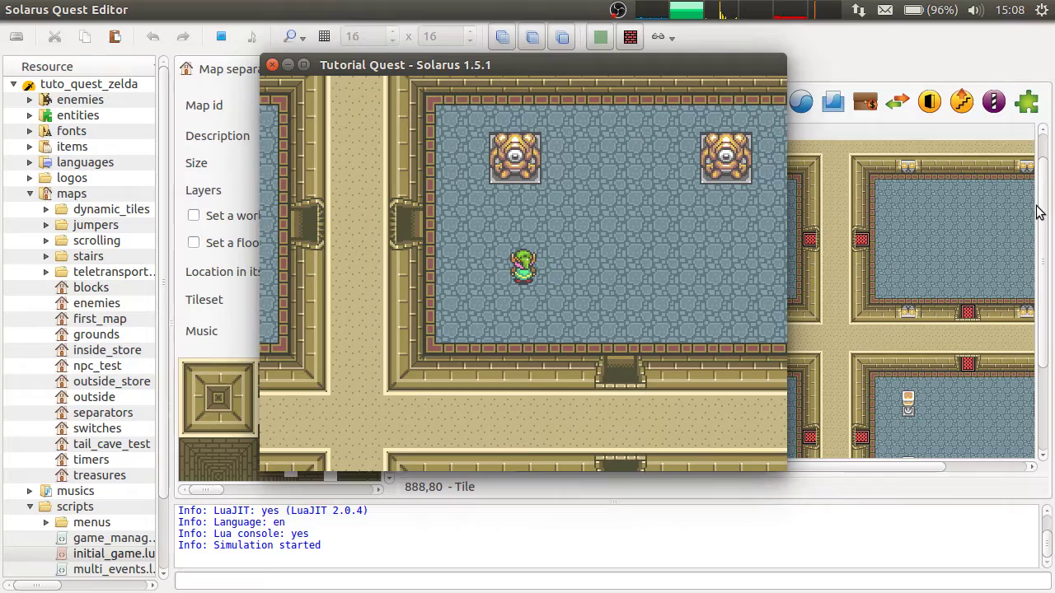
{"action": "key", "text": "Left"}
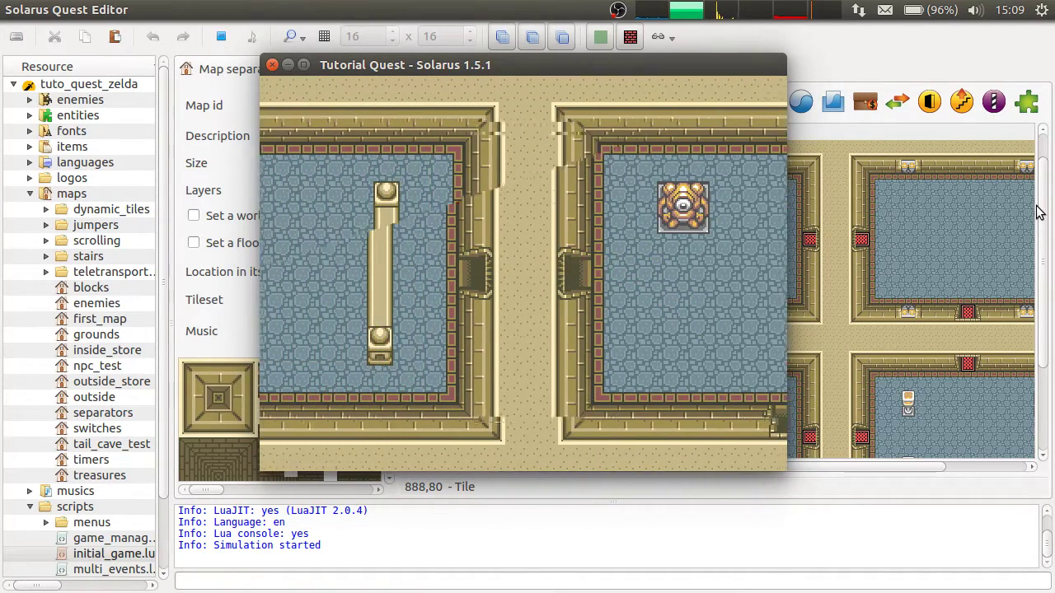
{"action": "key", "text": "Down"}
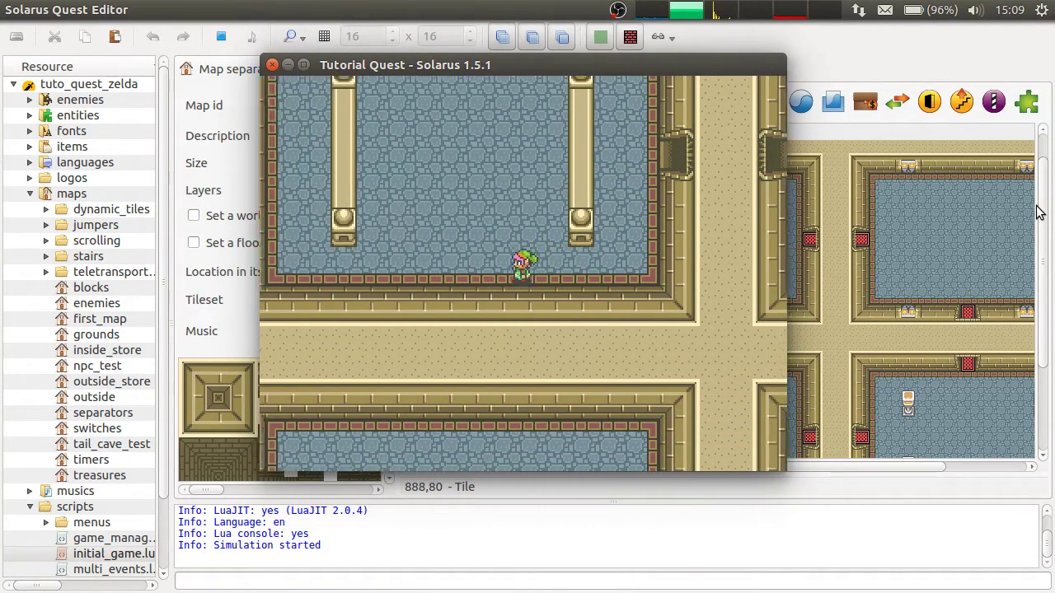
{"action": "key", "text": "Down"}
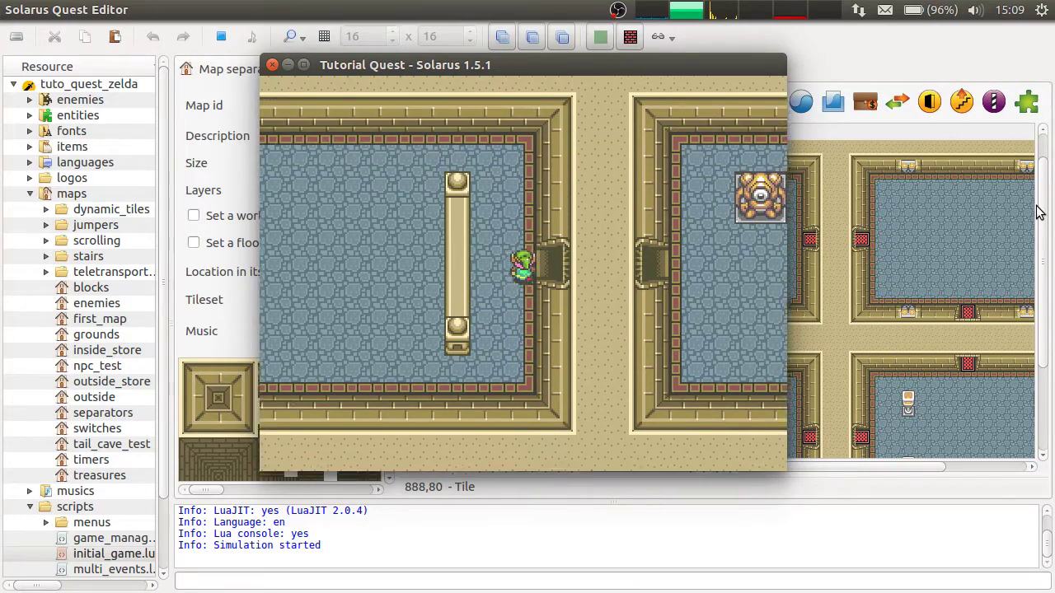
{"action": "key", "text": "Right"}
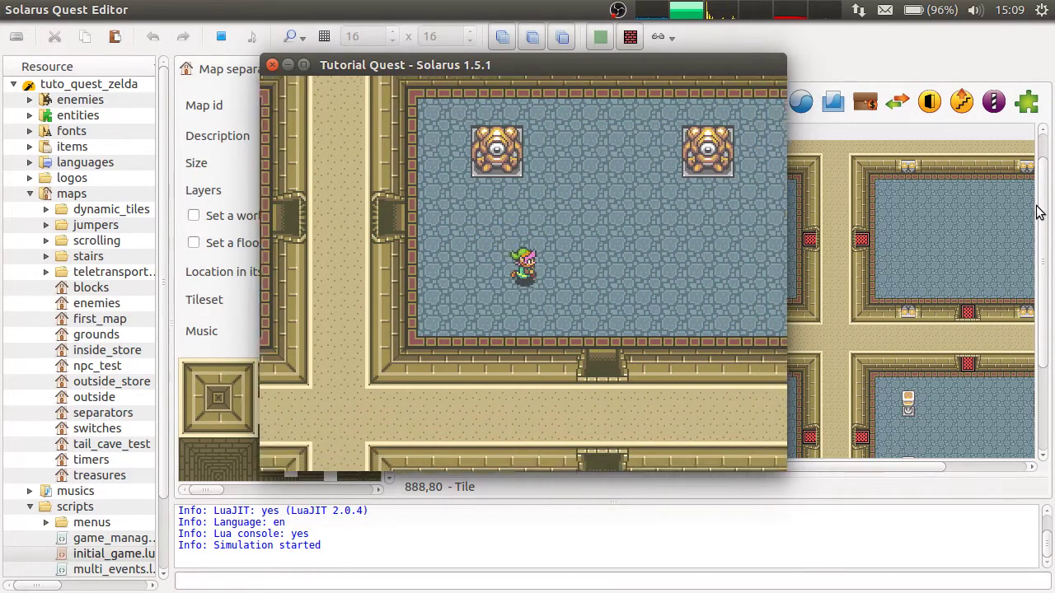
Step: Walk the hero south through the entrance room into the cauldron room and close the game
{"action": "key", "text": "Down"}
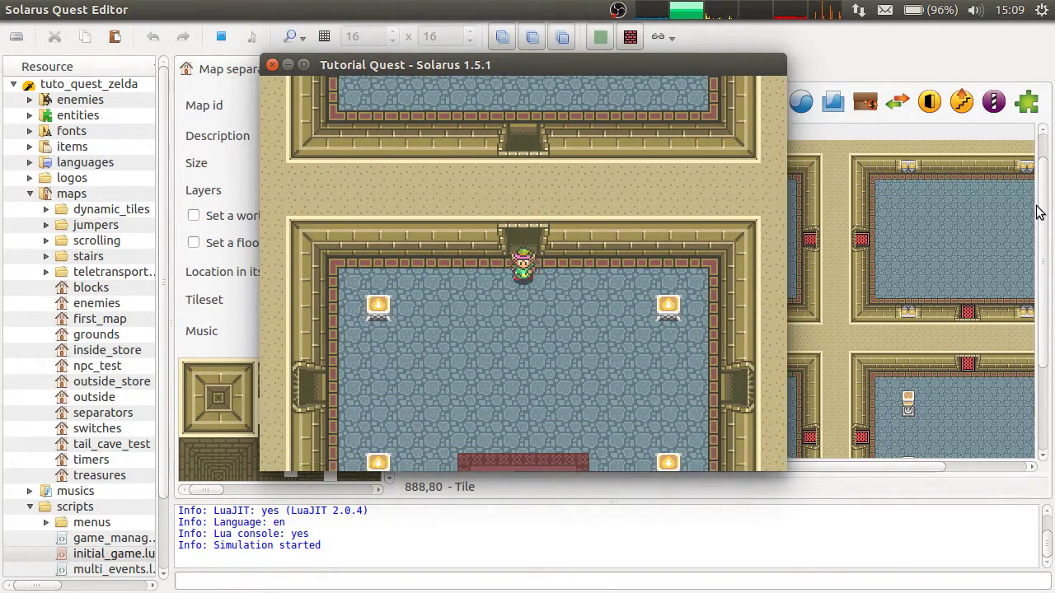
{"action": "key", "text": "Left"}
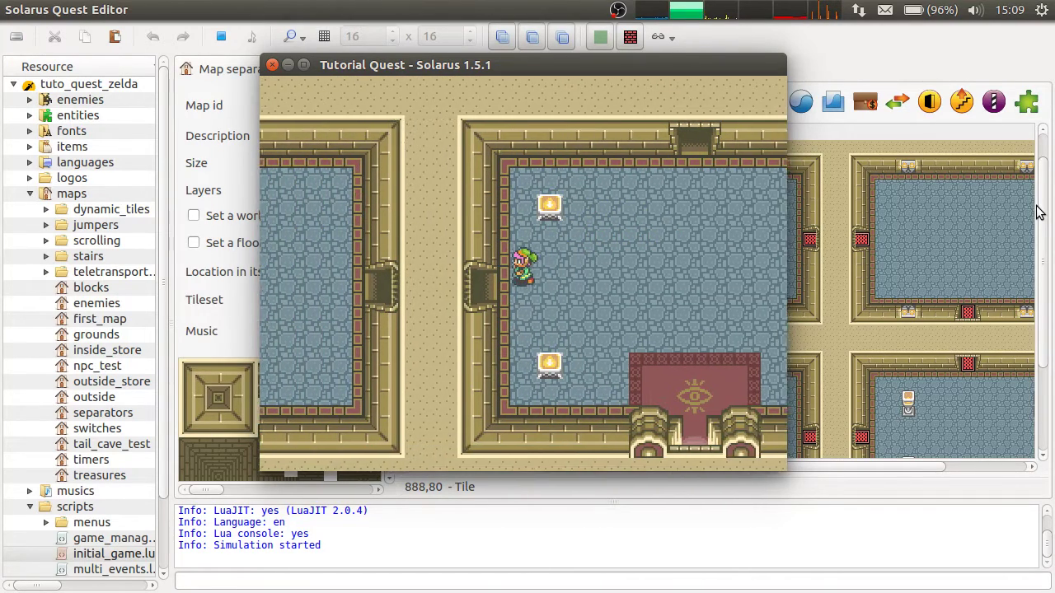
{"action": "key", "text": "Left"}
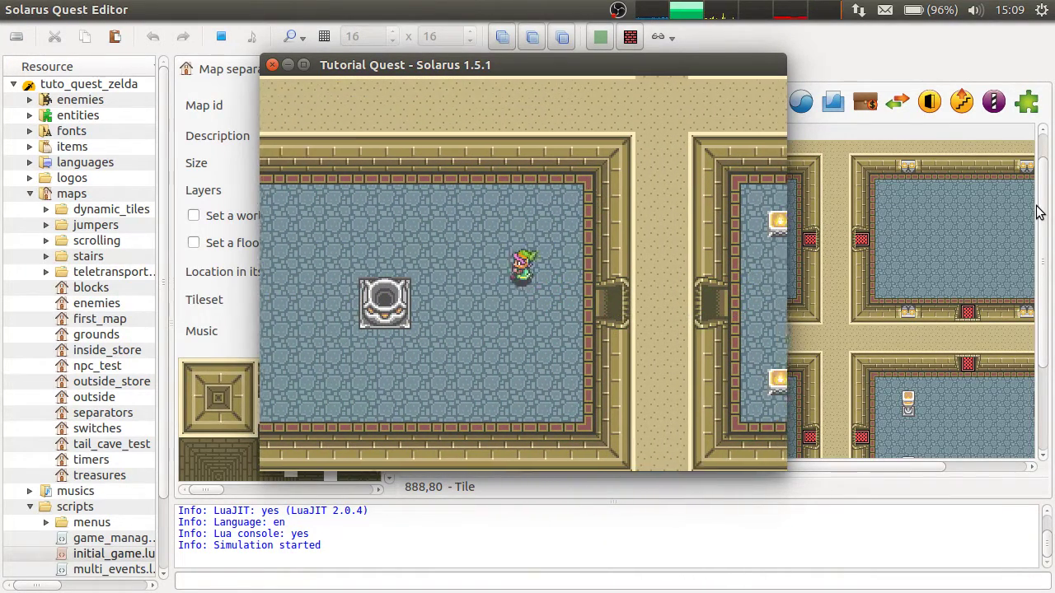
{"action": "left_click", "coordinate": [273, 66]}
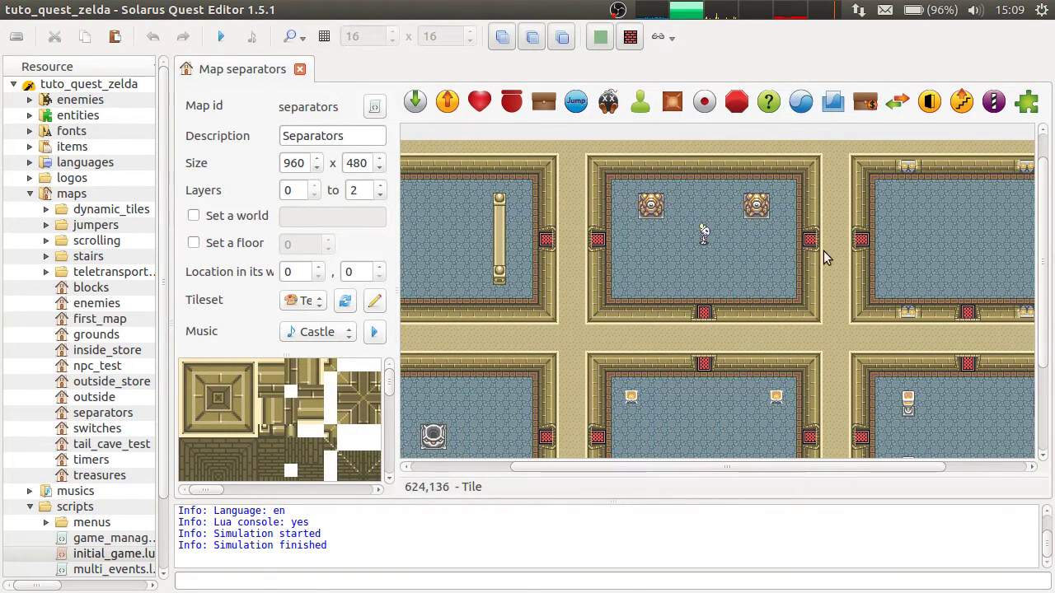
Step: Add a vertical separator over the map's full 480-pixel height between the left and middle columns of rooms
{"action": "middle_click_drag", "start_coordinate": [745, 323], "coordinate": [743, 288]}
{"action": "middle_click_drag", "start_coordinate": [933, 209], "coordinate": [932, 235]}
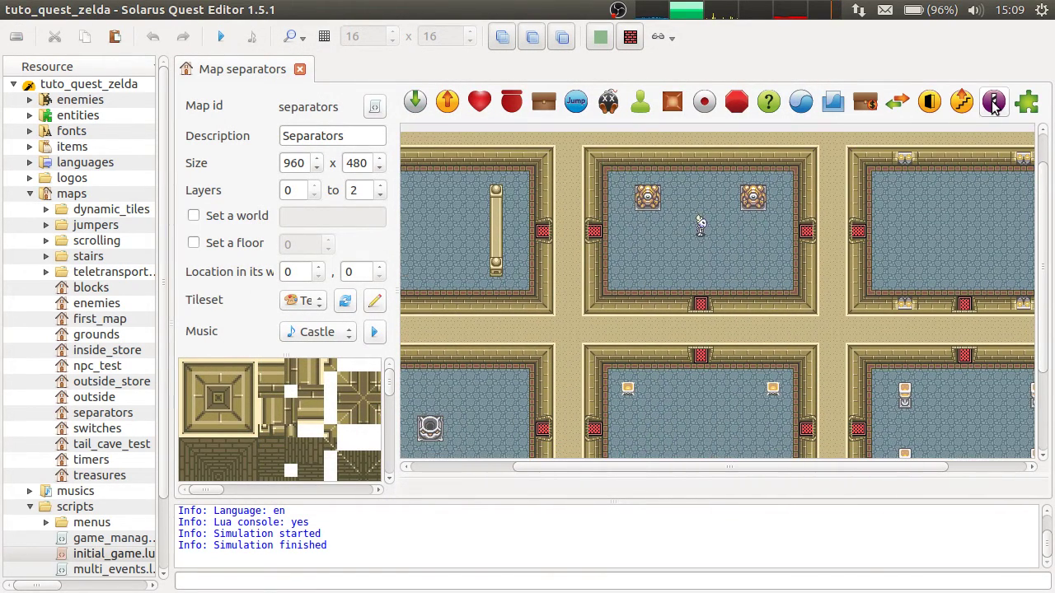
{"action": "left_click", "coordinate": [994, 103]}
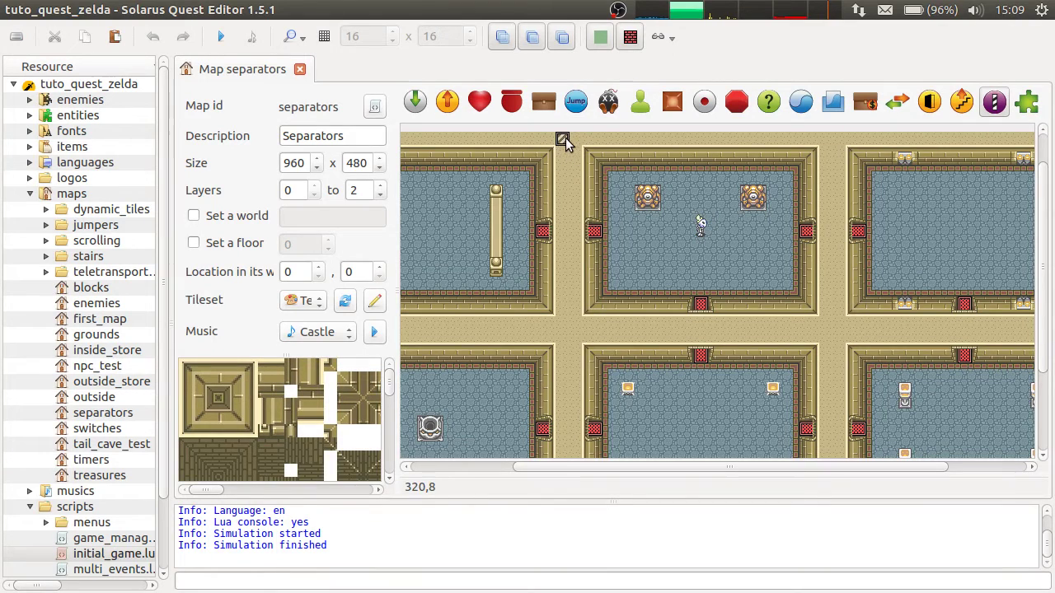
{"action": "left_click_drag", "start_coordinate": [563, 140], "coordinate": [567, 394]}
{"action": "scroll", "coordinate": [566, 369], "scroll_direction": "down", "scroll_amount": 1}
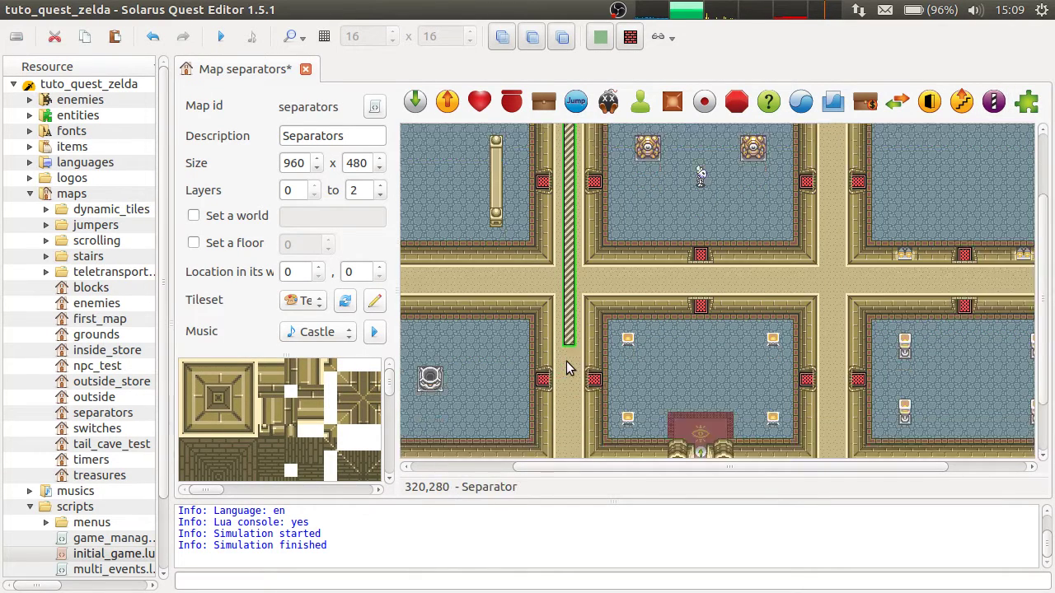
{"action": "scroll", "coordinate": [566, 369], "scroll_direction": "down", "scroll_amount": 1}
{"action": "left_click_drag", "start_coordinate": [567, 297], "coordinate": [575, 422]}
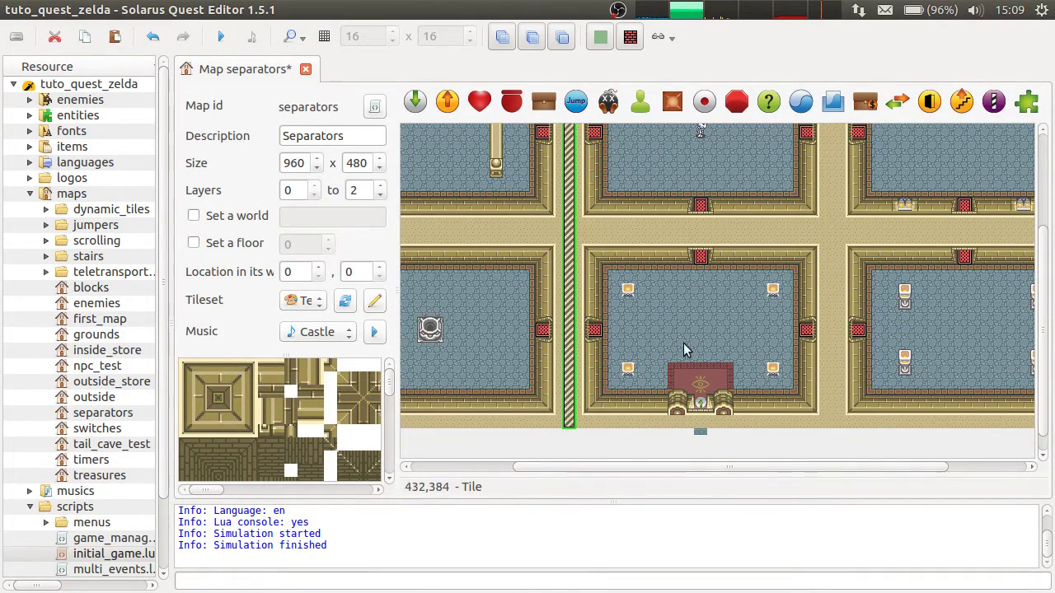
Step: Copy the vertical separator into the wall gap between the middle and right columns of rooms
{"action": "scroll", "coordinate": [815, 302], "scroll_direction": "up", "scroll_amount": 2}
{"action": "key", "text": "ctrl+c"}
{"action": "key", "text": "ctrl+v"}
{"action": "left_click", "coordinate": [833, 337]}
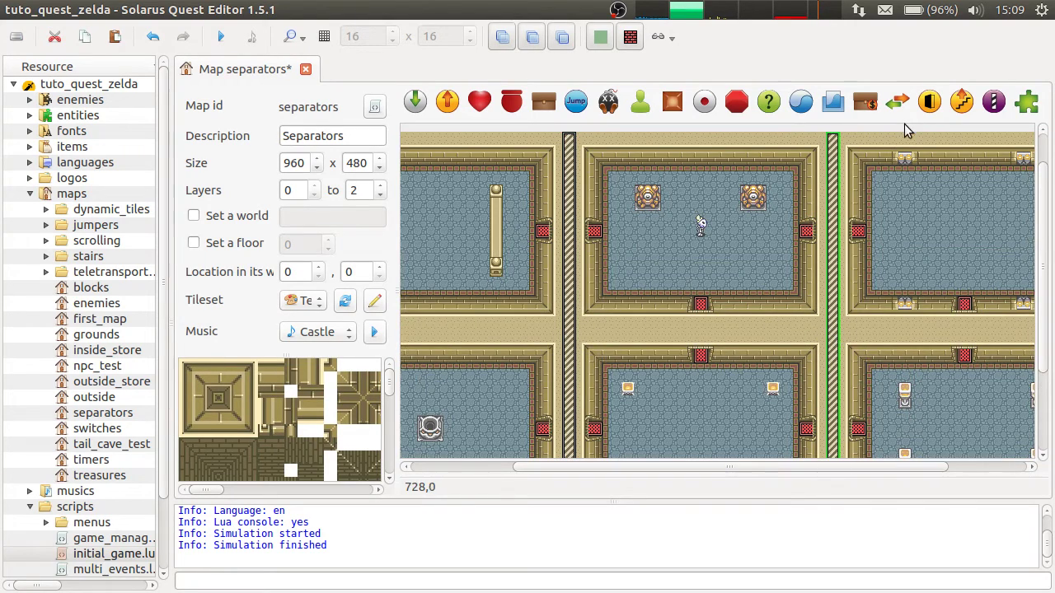
Step: Add a horizontal separator across the map's full 960-pixel width between the two rows of rooms, and save the map
{"action": "scroll", "coordinate": [915, 206], "scroll_direction": "left", "scroll_amount": 3}
{"action": "left_click", "coordinate": [994, 101]}
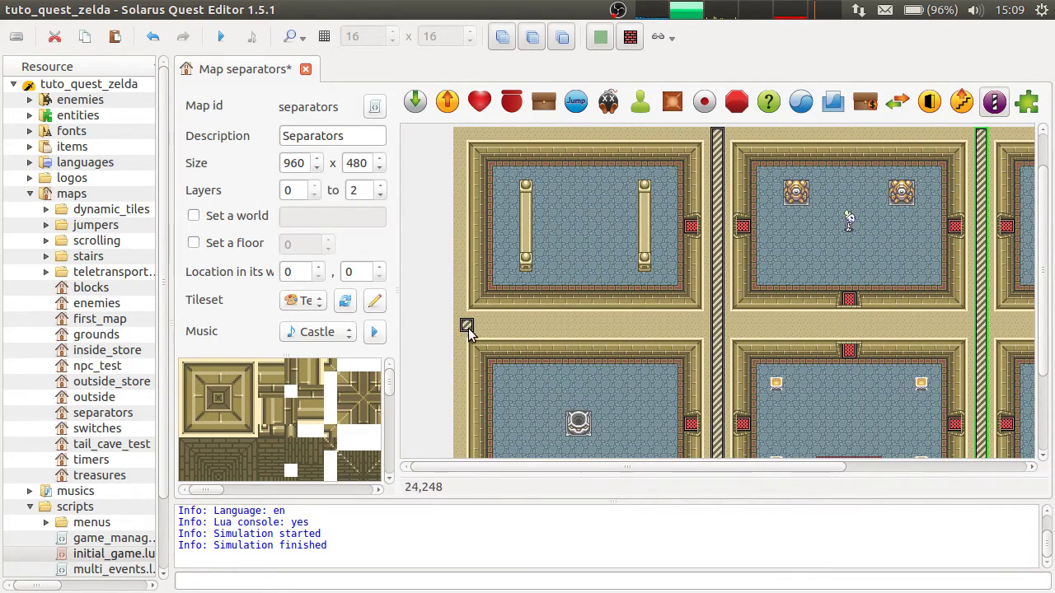
{"action": "left_click_drag", "start_coordinate": [465, 329], "coordinate": [884, 319]}
{"action": "middle_click_drag", "start_coordinate": [938, 334], "coordinate": [598, 348]}
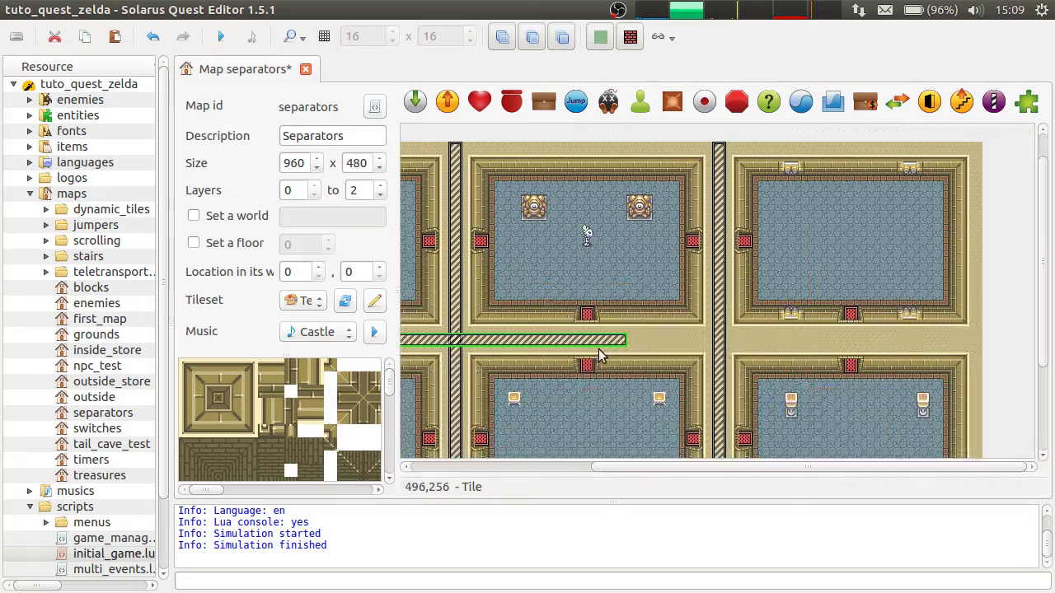
{"action": "left_click_drag", "start_coordinate": [623, 340], "coordinate": [993, 343]}
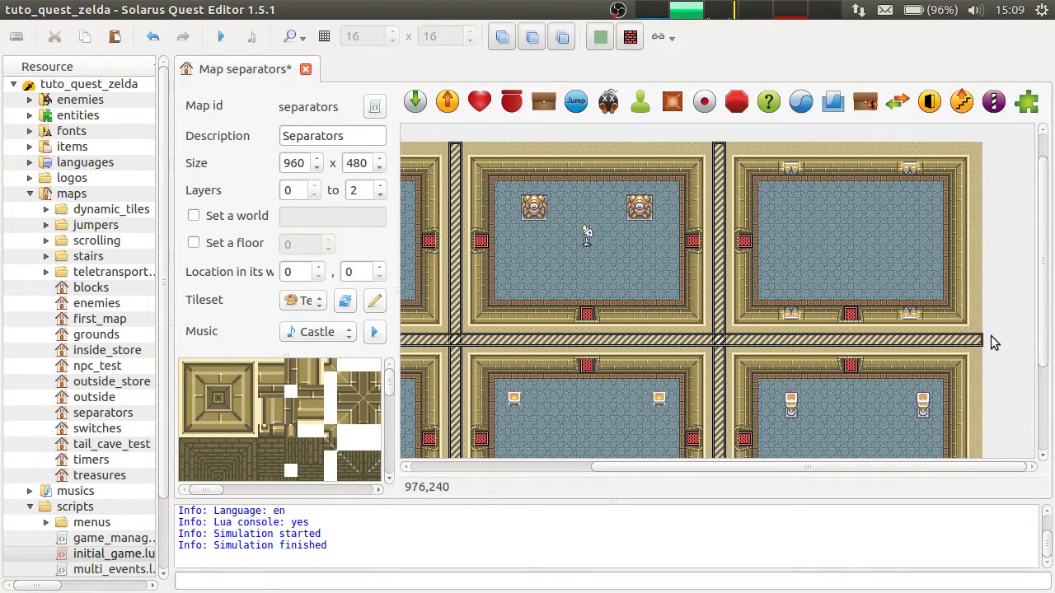
{"action": "key", "text": "ctrl+s"}
Step: Run the quest again and walk the hero around the entrance room to test the camera with the separators
{"action": "left_click", "coordinate": [223, 38]}
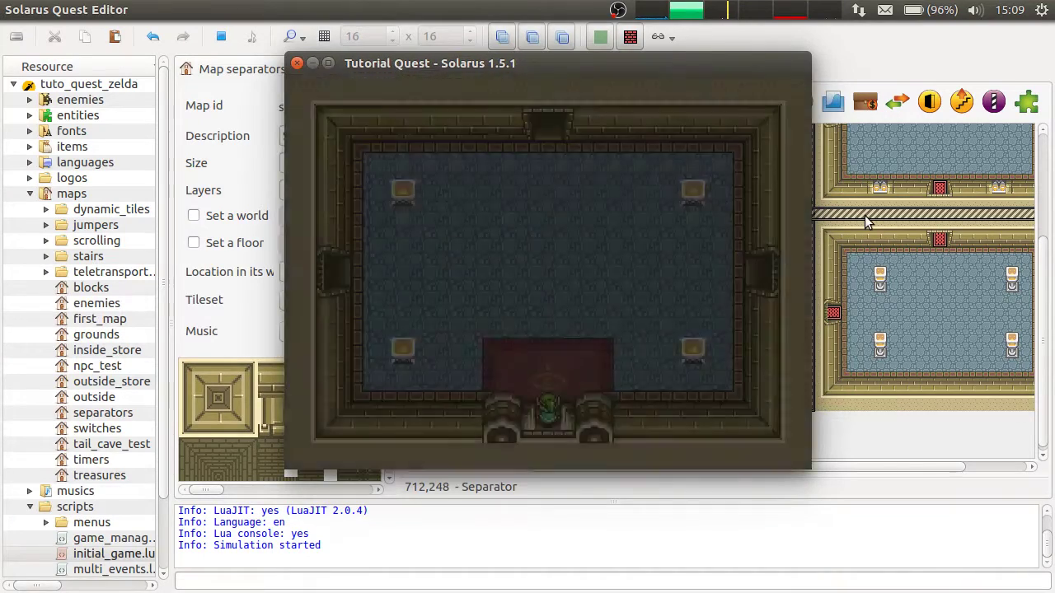
{"action": "key", "text": "Up"}
{"action": "key", "text": "Left"}
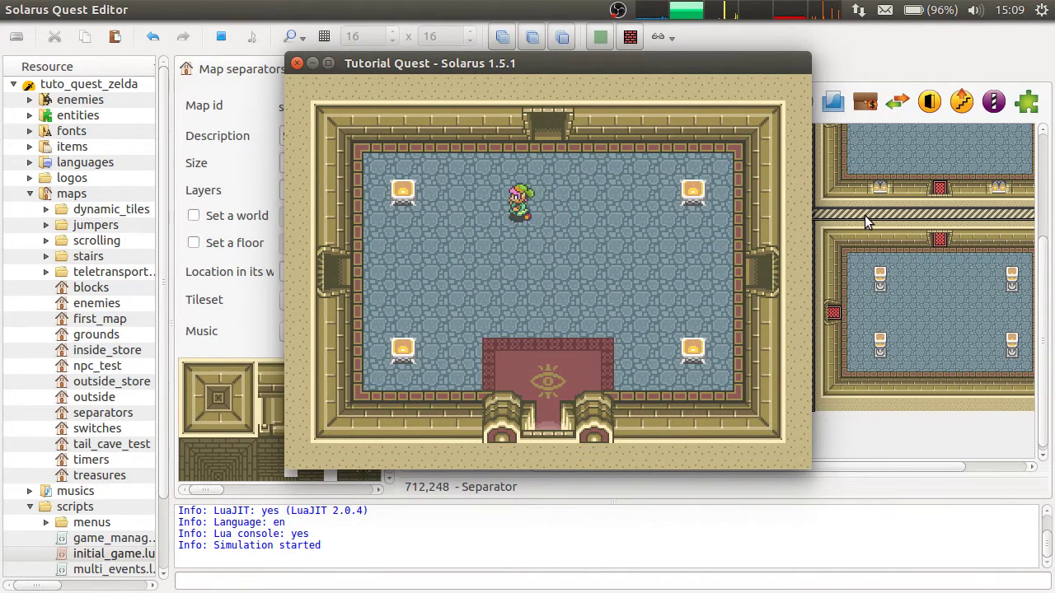
{"action": "key", "text": "Down"}
{"action": "key", "text": "Right"}
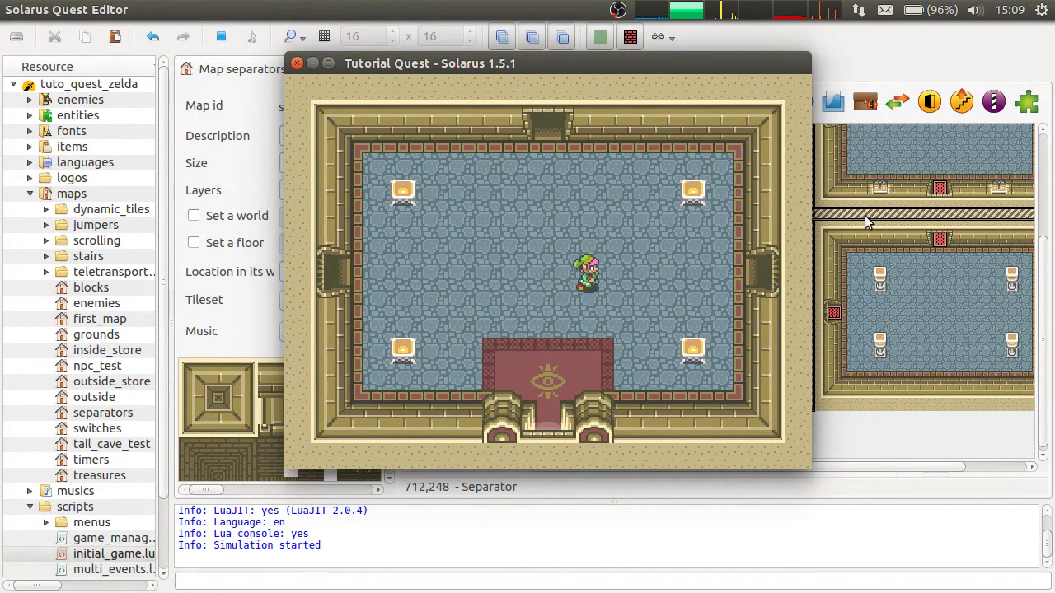
{"action": "key", "text": "Up"}
{"action": "key", "text": "Left"}
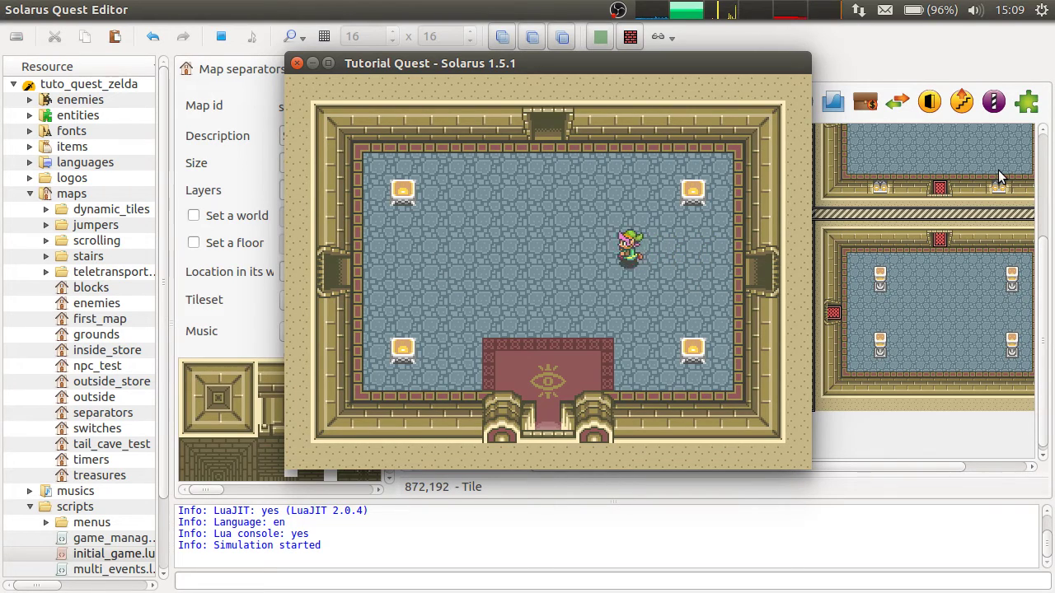
Step: Walk the hero through the north door into the statue room and back to the entrance room to test the horizontal separator
{"action": "key", "text": "Up"}
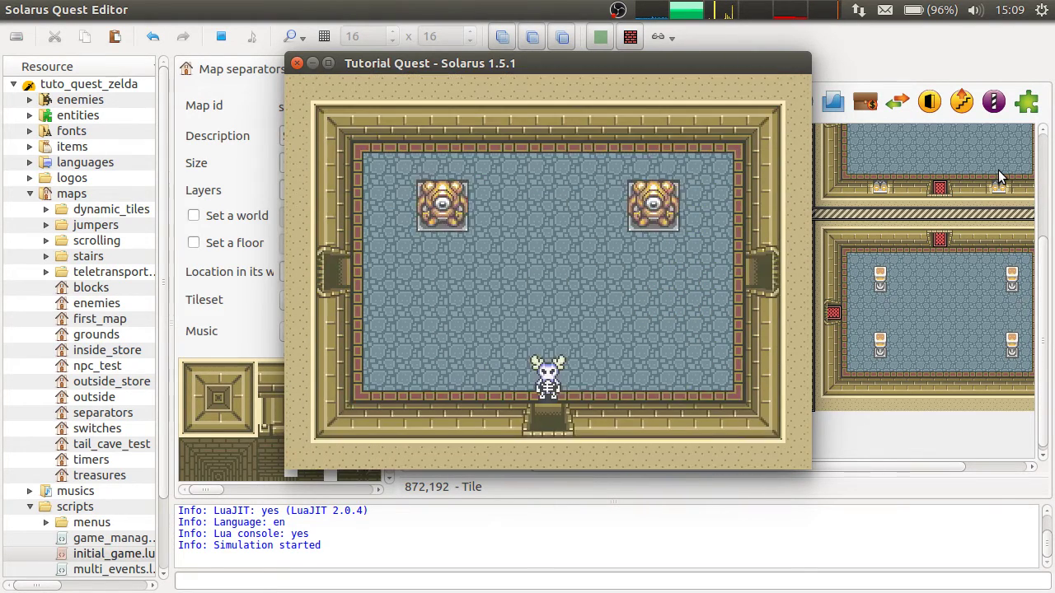
{"action": "key", "text": "Down"}
{"action": "key", "text": "Left"}
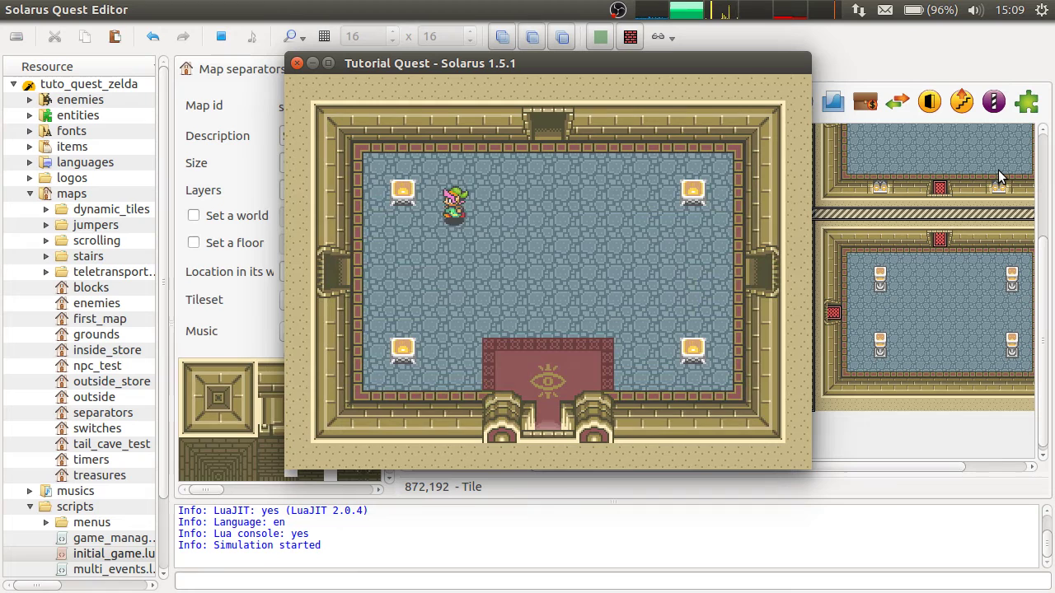
{"action": "key", "text": "Down"}
{"action": "key", "text": "Left"}
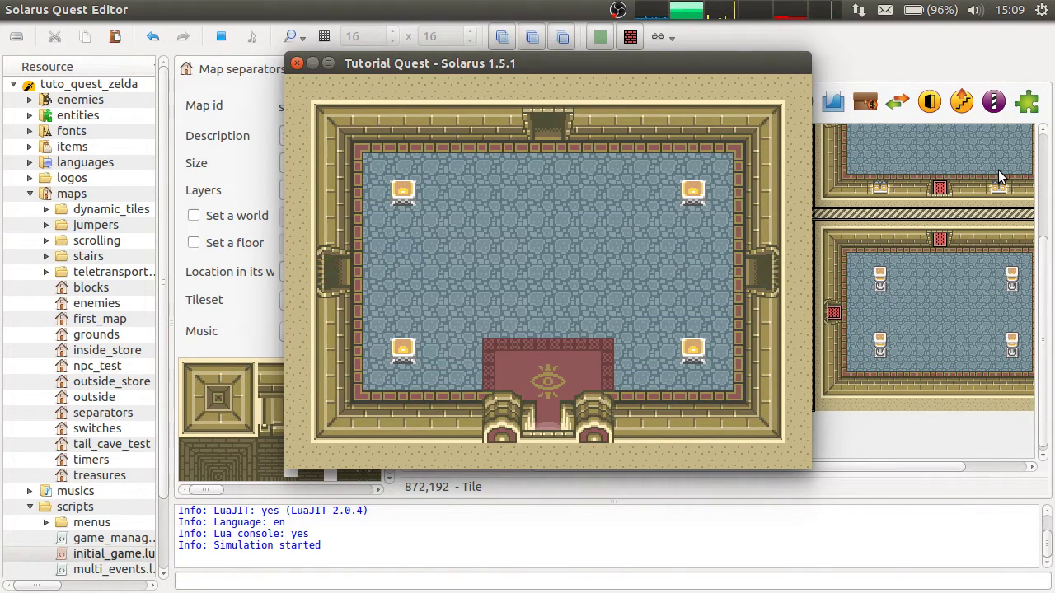
Step: Walk the hero through the west door, around the stone basin and back to the entrance room to test the vertical separator
{"action": "key", "text": "Left"}
{"action": "key", "text": "Left"}
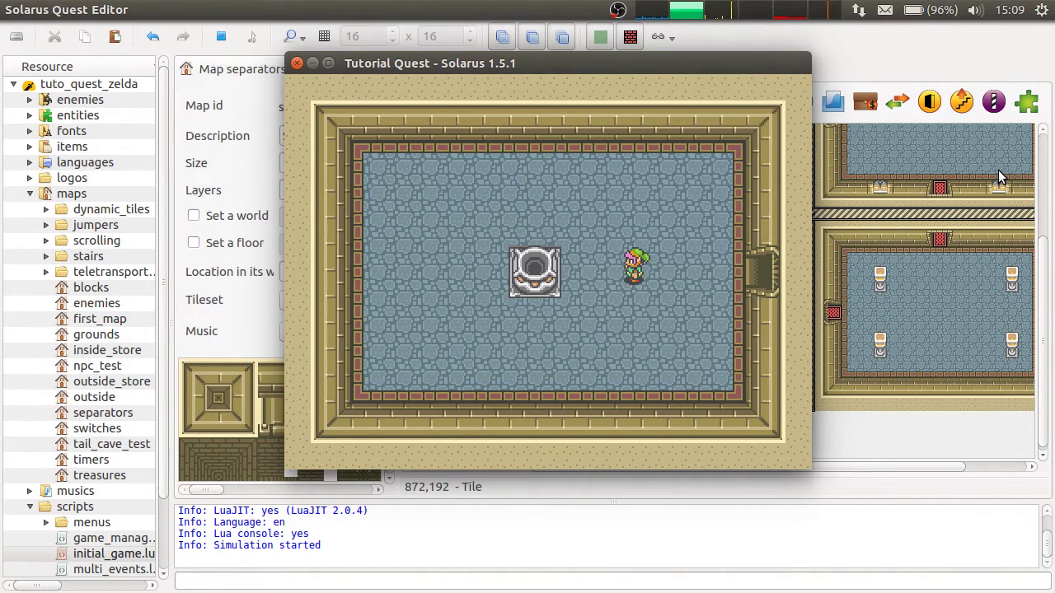
{"action": "key", "text": "Up"}
{"action": "key", "text": "Right"}
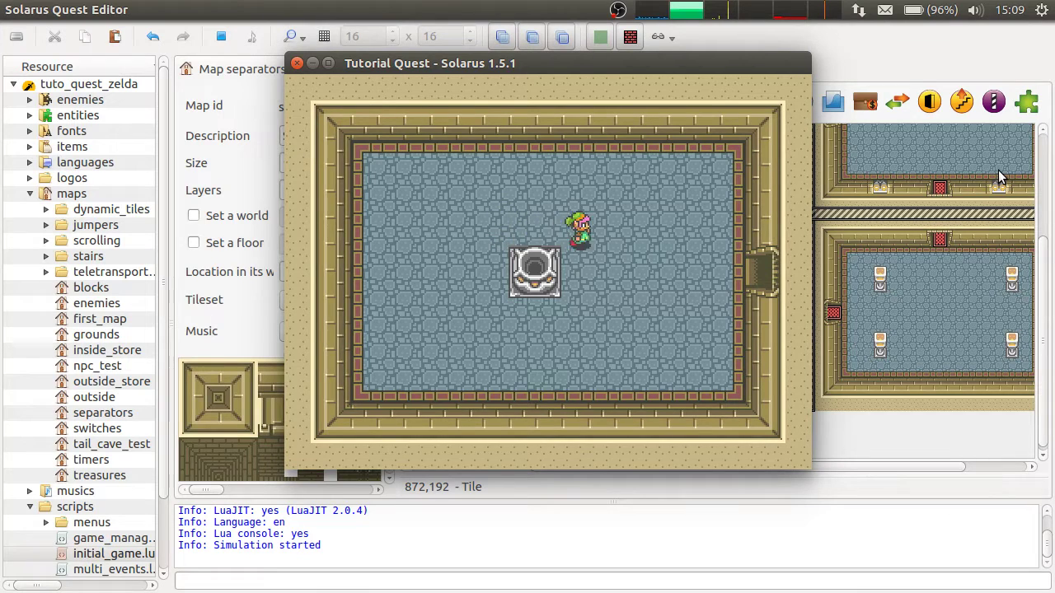
{"action": "key", "text": "Down"}
{"action": "key", "text": "Right"}
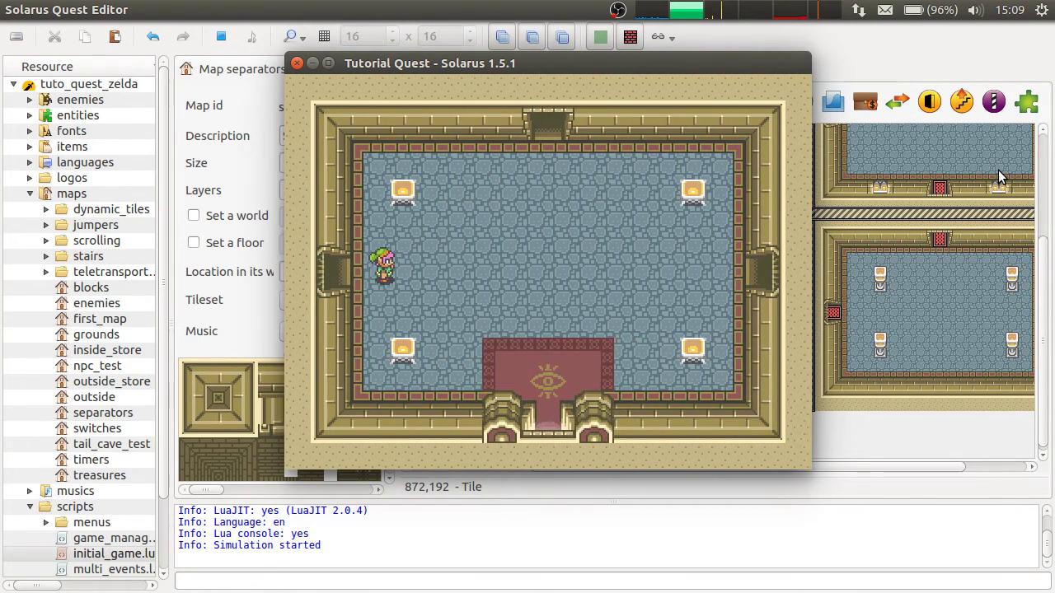
Step: Take the hero back into the north statue room and defeat the skeleton enemy with the sword
{"action": "key", "text": "Up"}
{"action": "key", "text": "Up"}
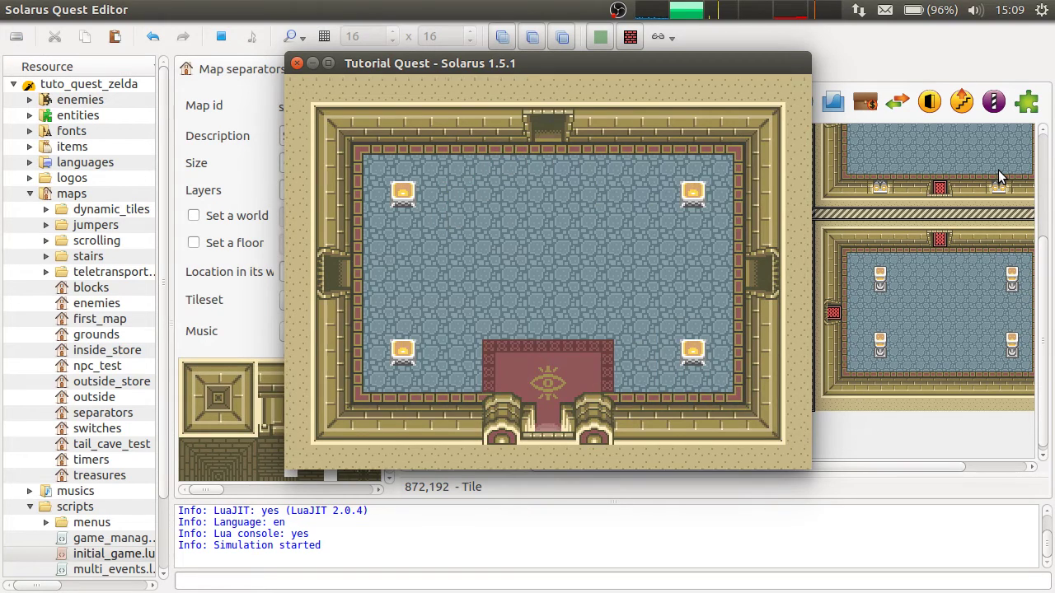
{"action": "key", "text": "c"}
{"action": "key", "text": "c"}
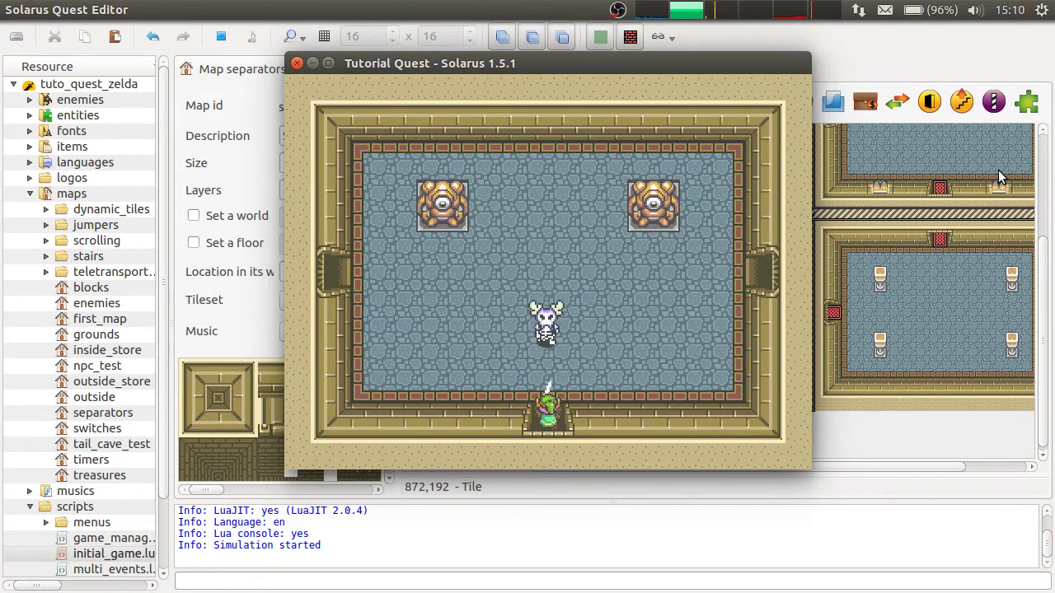
{"action": "key", "text": "c"}
{"action": "key", "text": "Up"}
{"action": "key", "text": "c"}
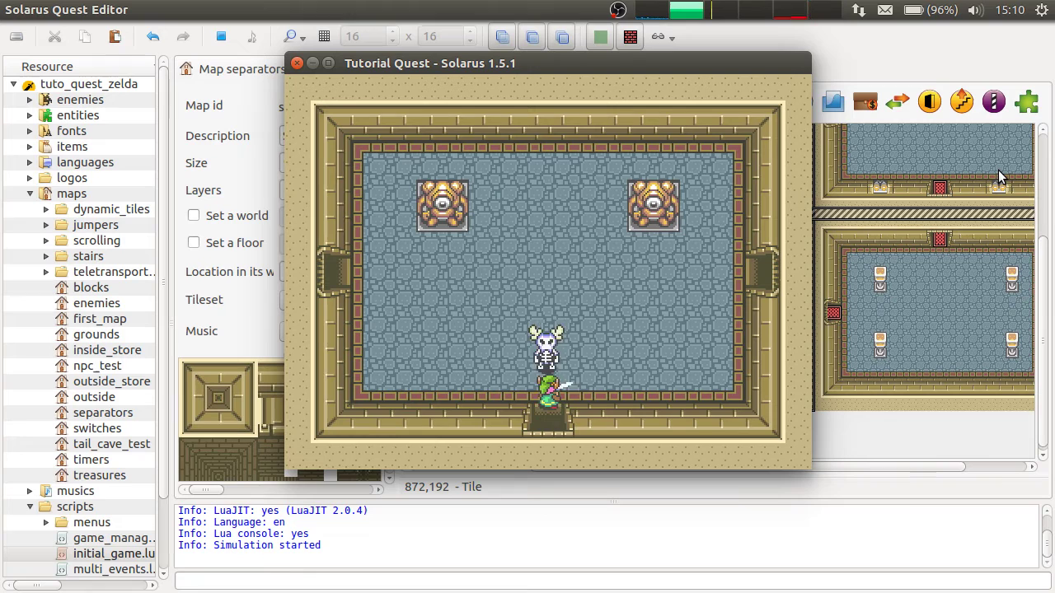
{"action": "key", "text": "c"}
{"action": "key", "text": "Up"}
{"action": "key", "text": "Left"}
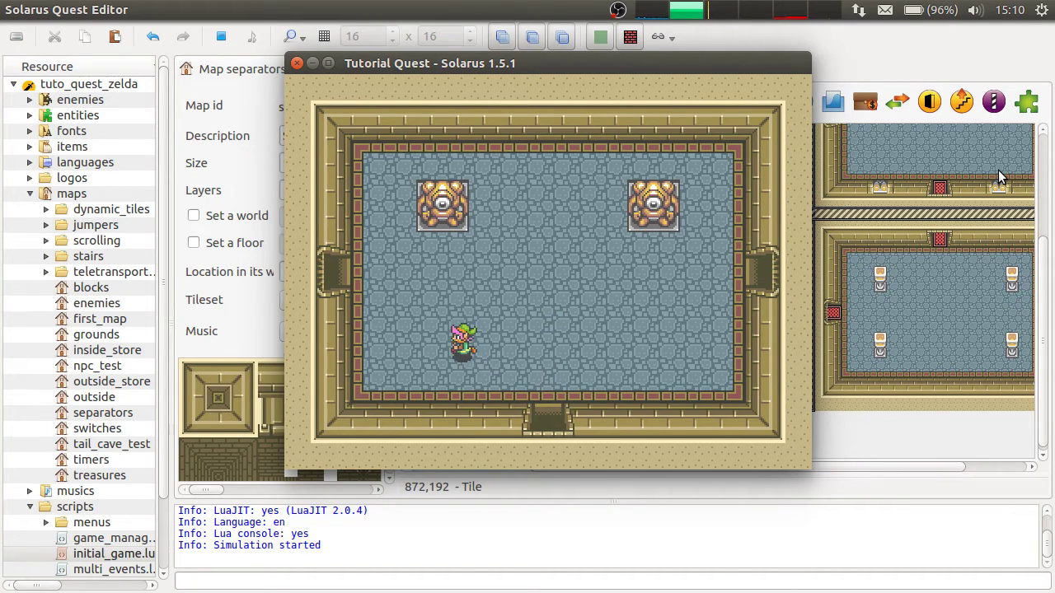
Step: Walk the hero west from the statue room into the pillar room and back to test the camera change
{"action": "key", "text": "Left"}
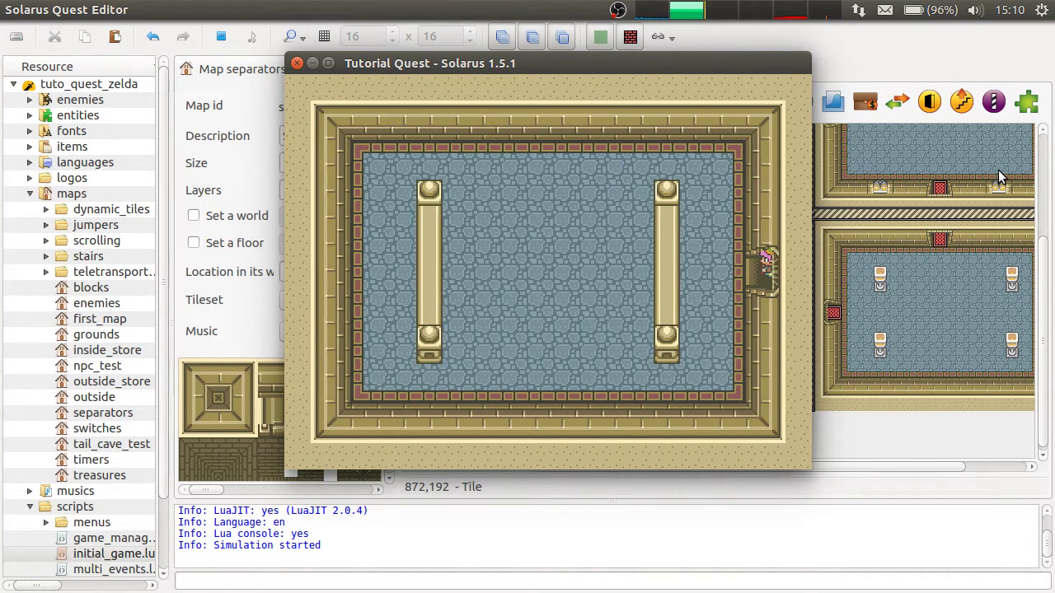
{"action": "key", "text": "Right"}
{"action": "key", "text": "Right"}
{"action": "key", "text": "Down"}
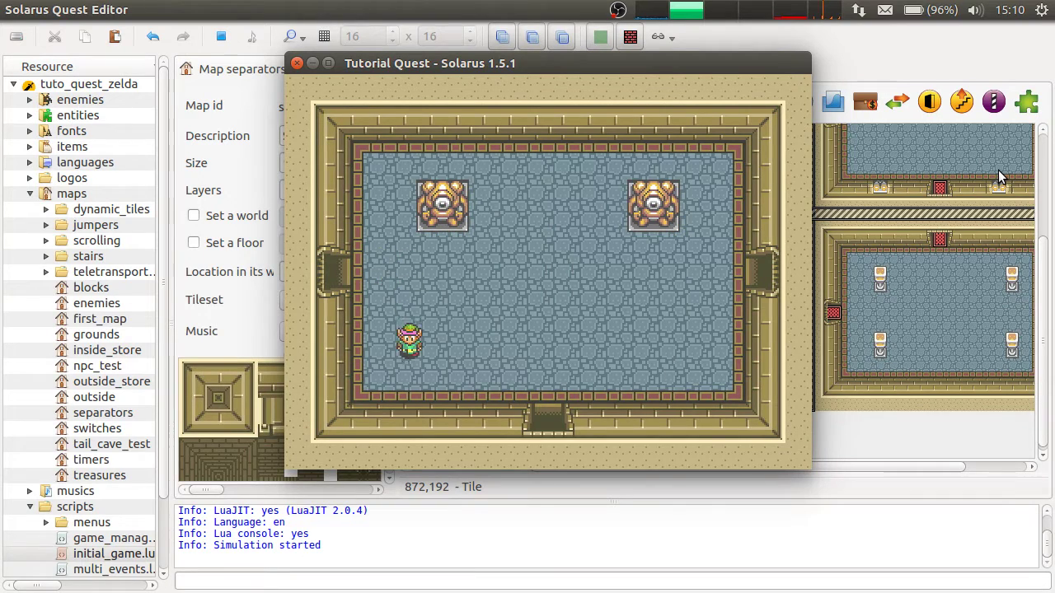
Step: Return the hero south through the entrance room to its exit doorway and back inside, and close the game
{"action": "key", "text": "Right"}
{"action": "key", "text": "Down"}
{"action": "key", "text": "Right"}
{"action": "key", "text": "Down"}
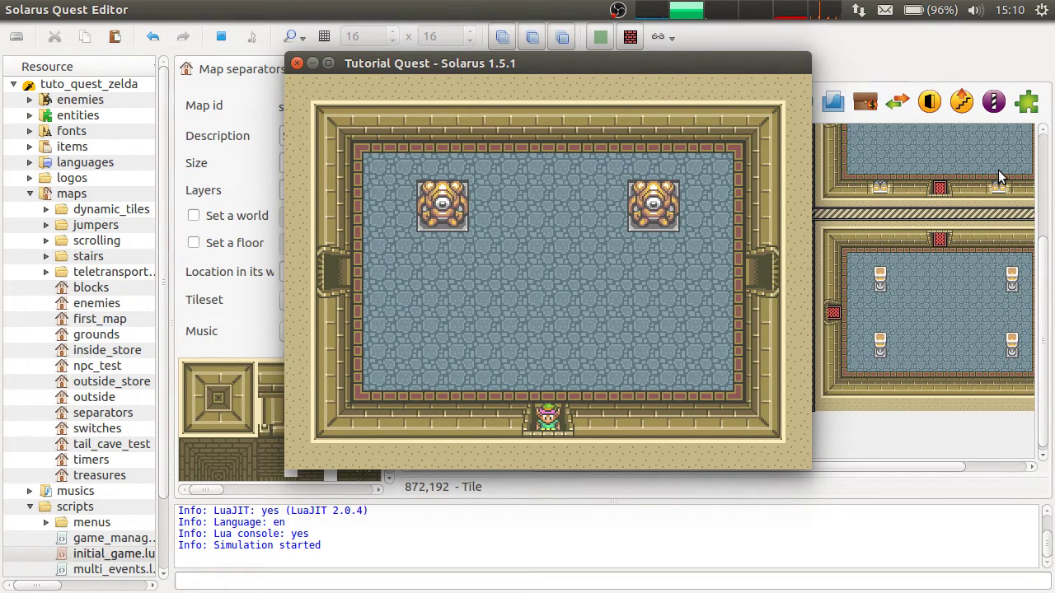
{"action": "key", "text": "Down"}
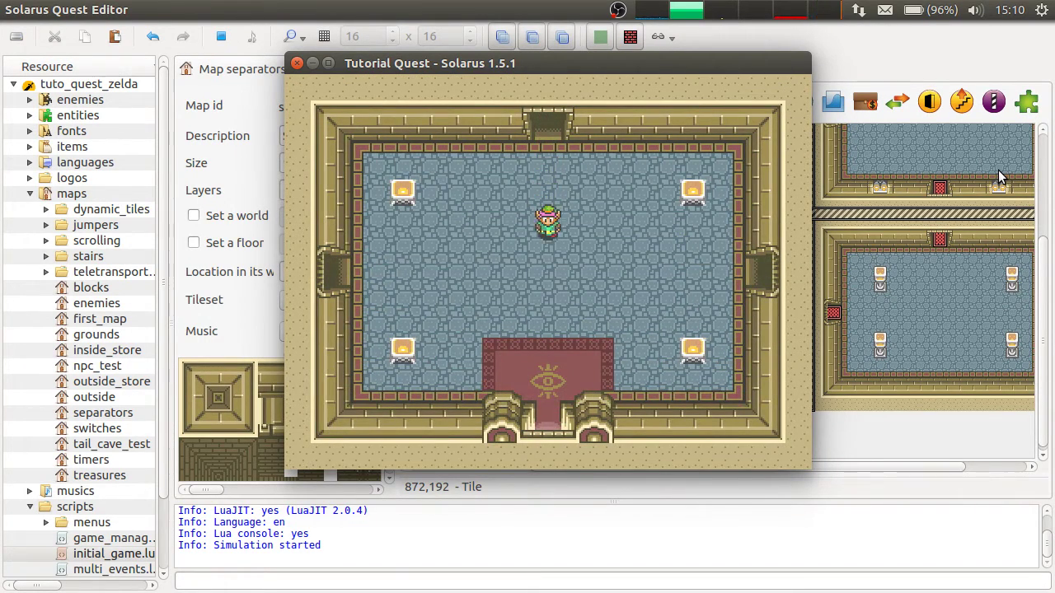
{"action": "key", "text": "Down"}
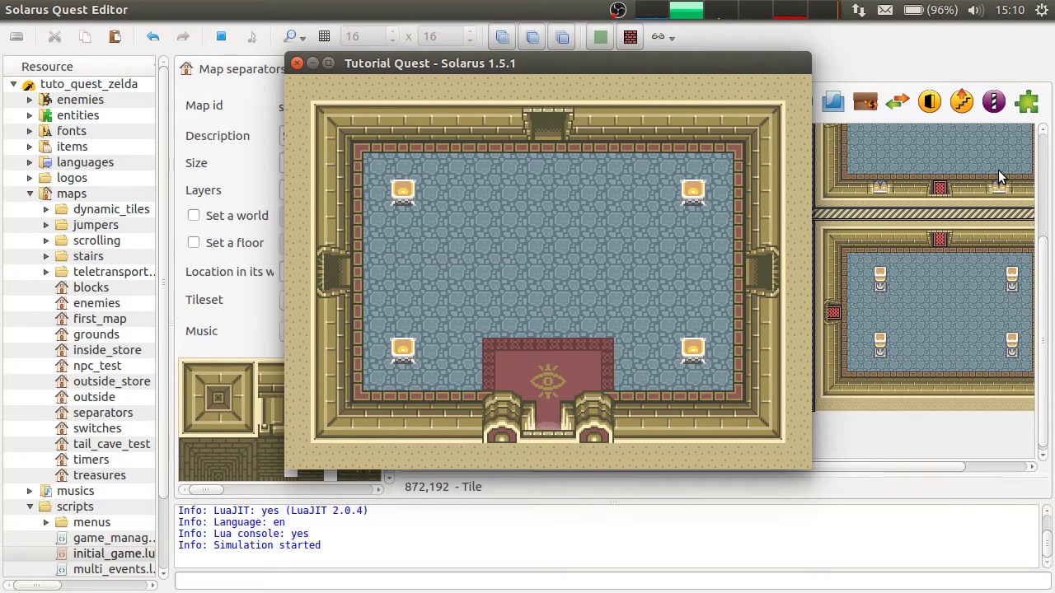
{"action": "key", "text": "Up"}
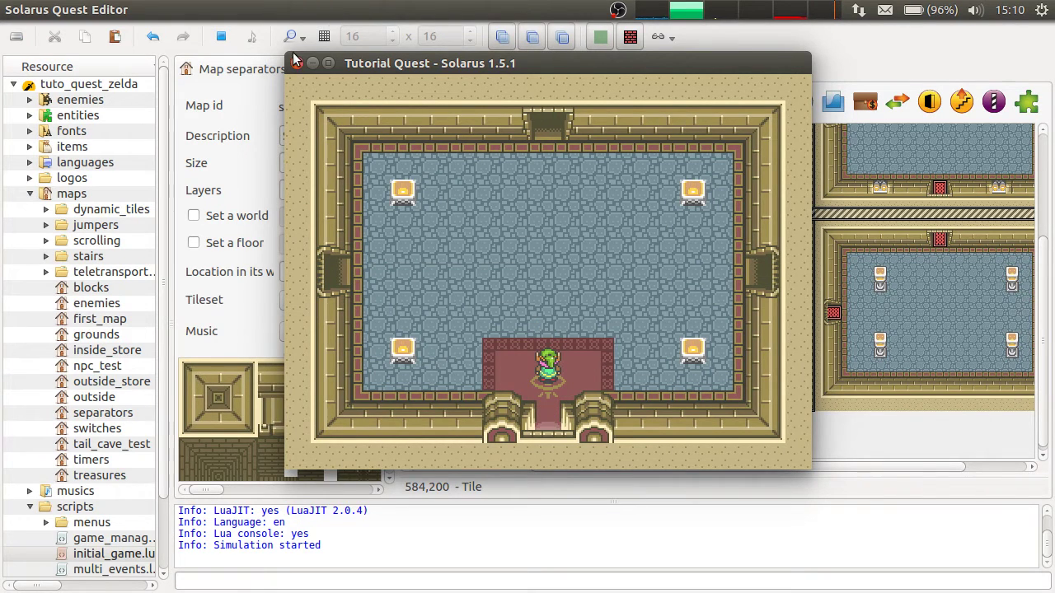
{"action": "left_click", "coordinate": [296, 62]}
Step: Examine how the vertical and horizontal separators divide the map into room-sized areas
{"action": "middle_click_drag", "start_coordinate": [658, 207], "coordinate": [639, 264]}
{"action": "scroll", "coordinate": [748, 341], "scroll_direction": "up", "scroll_amount": 2}
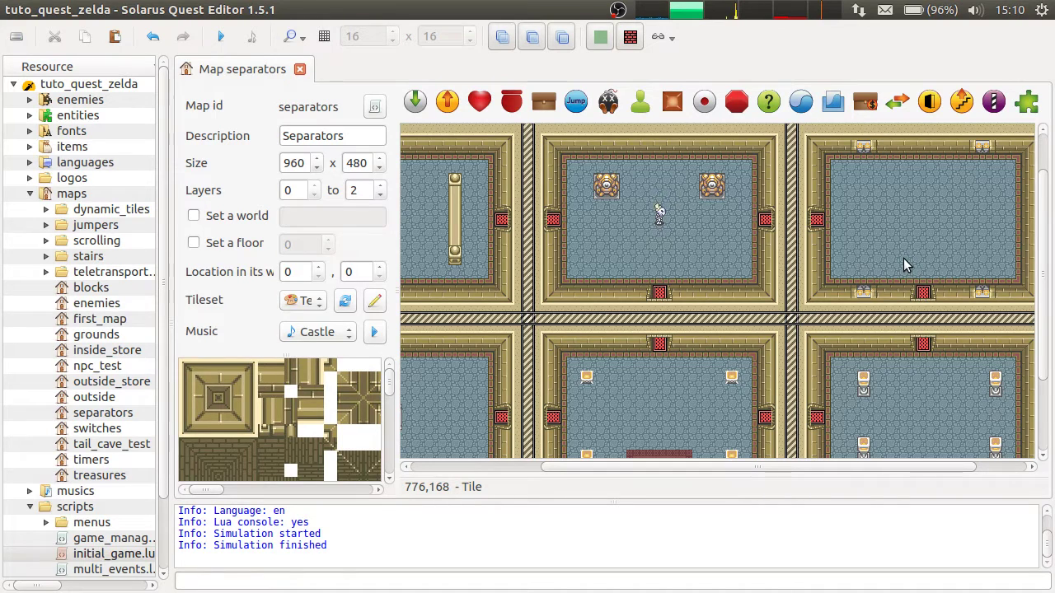
{"action": "scroll", "coordinate": [662, 206], "scroll_direction": "down", "scroll_amount": 1}
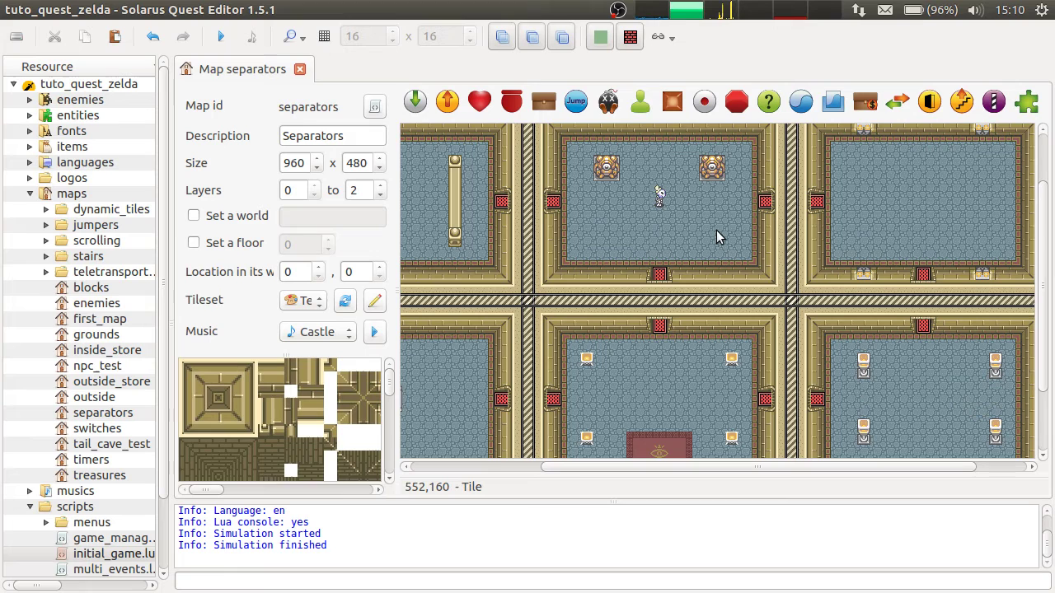
{"action": "scroll", "coordinate": [841, 330], "scroll_direction": "up", "scroll_amount": 2}
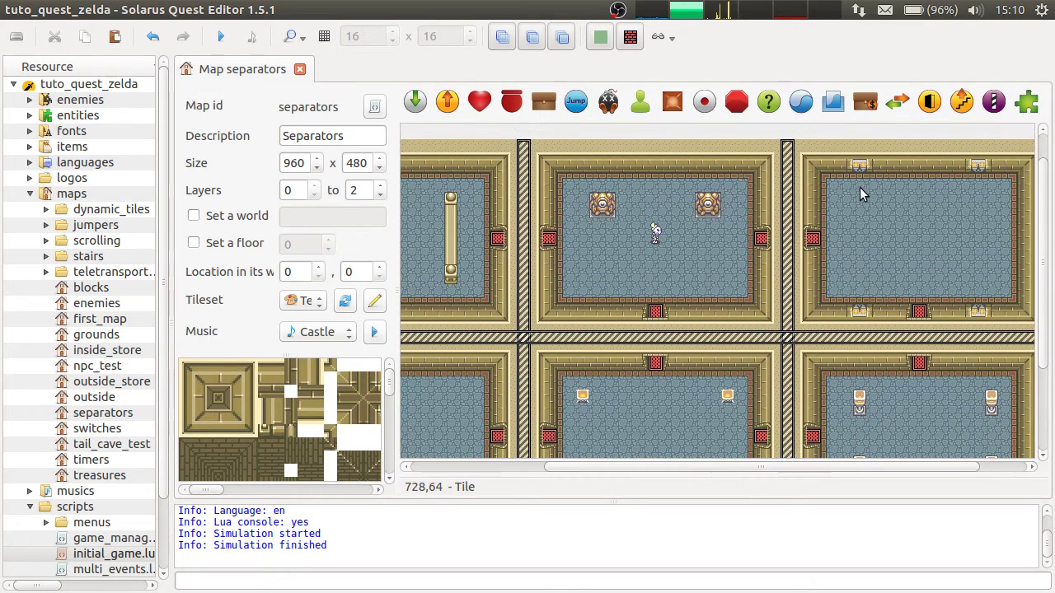
{"action": "scroll", "coordinate": [783, 297], "scroll_direction": "right", "scroll_amount": 2}
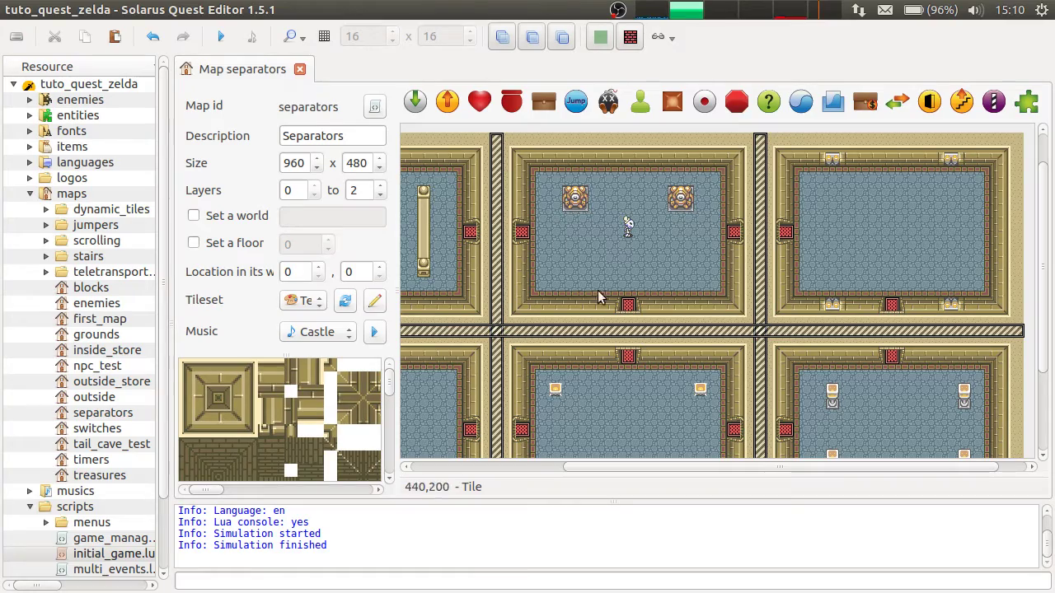
{"action": "middle_click_drag", "start_coordinate": [657, 264], "coordinate": [759, 155]}
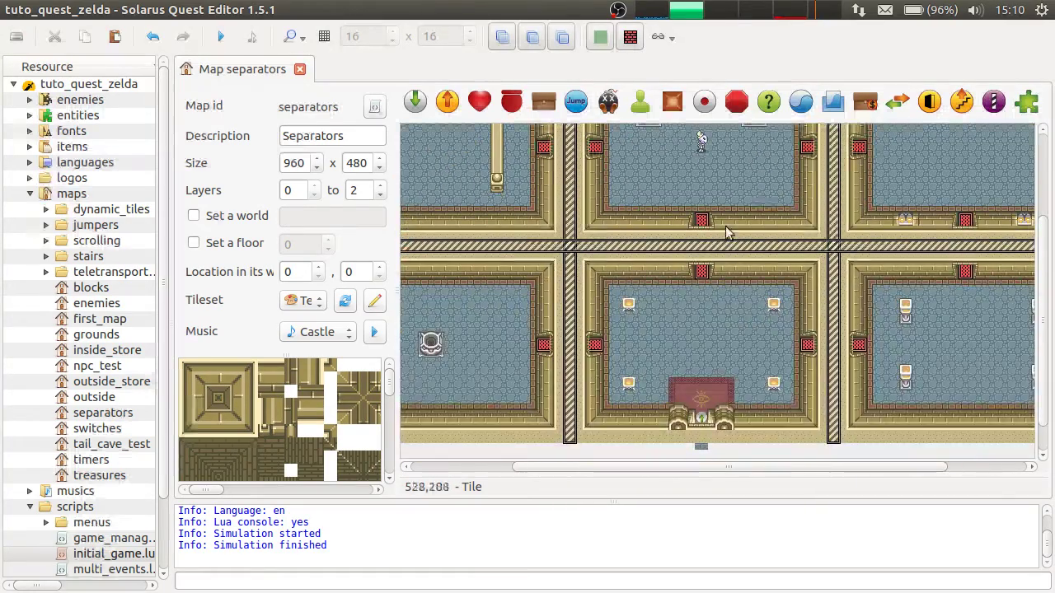
{"action": "middle_click_drag", "start_coordinate": [748, 219], "coordinate": [650, 300]}
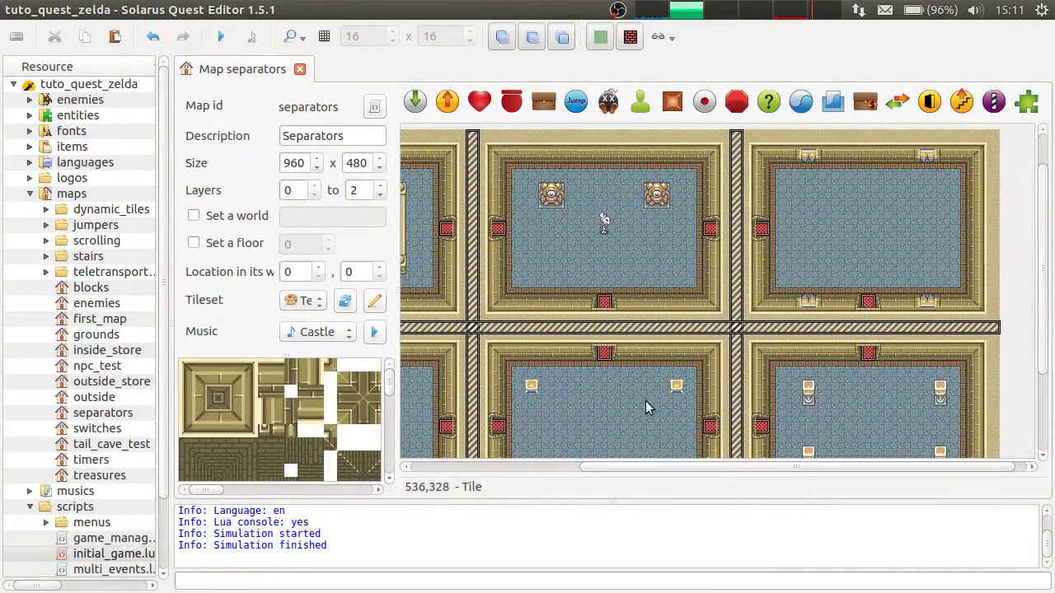
{"action": "middle_click_drag", "start_coordinate": [646, 407], "coordinate": [677, 413]}
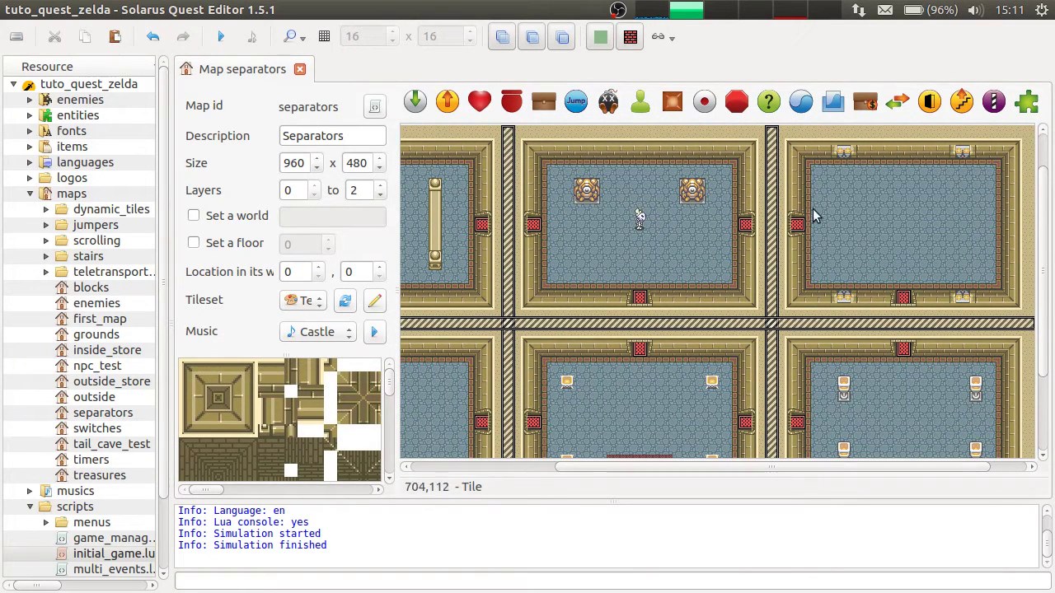
Step: Examine the horizontal separator between the two middle rooms up close with the 16 x 16 grid shown, selecting the floors on both sides
{"action": "left_click", "coordinate": [540, 324]}
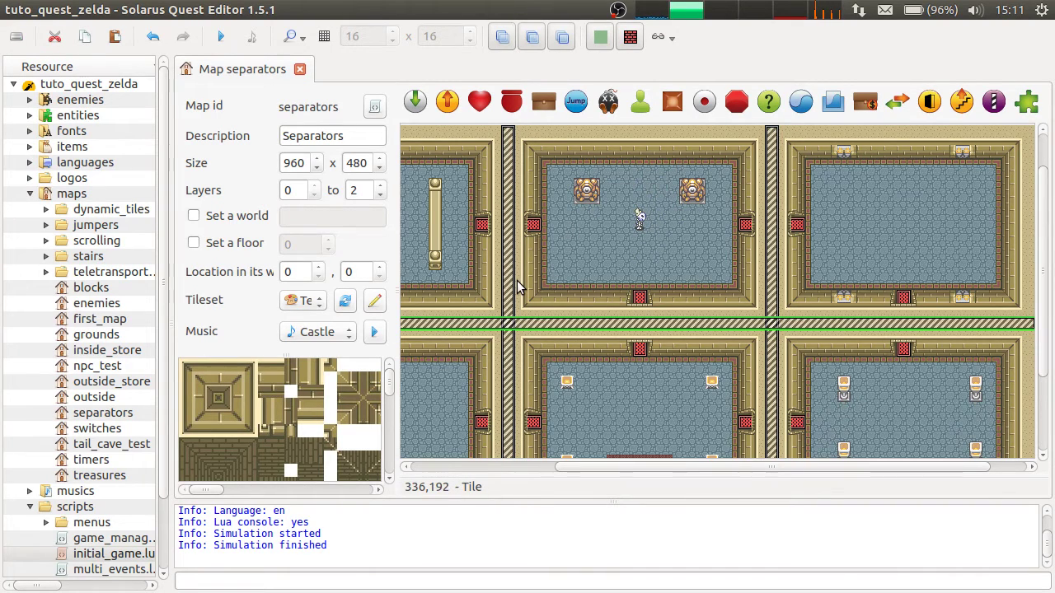
{"action": "scroll", "coordinate": [587, 252], "scroll_direction": "down", "scroll_amount": 2}
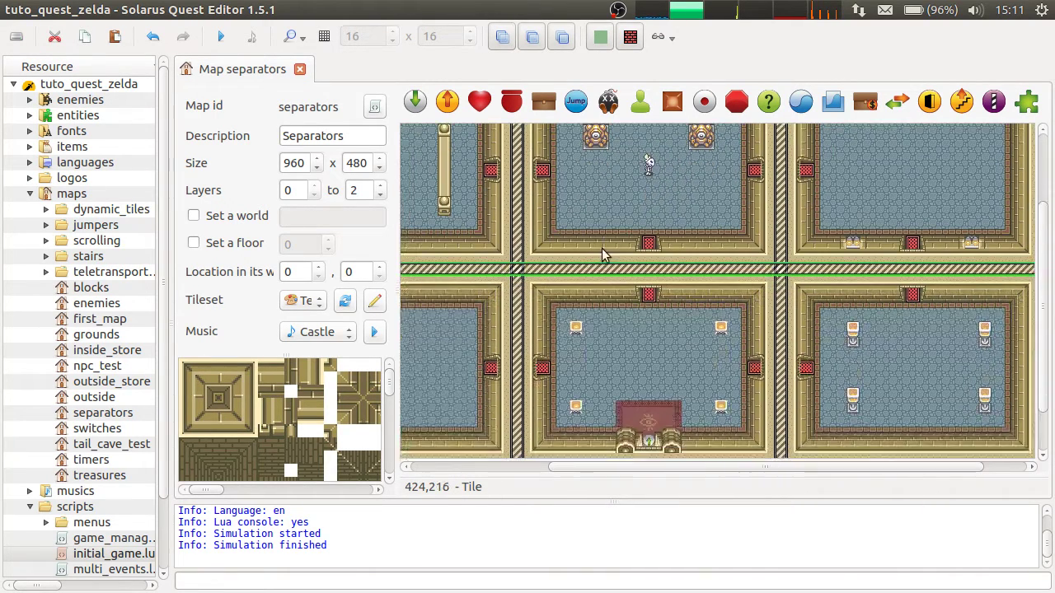
{"action": "scroll", "coordinate": [684, 412], "scroll_direction": "up", "scroll_amount": 1, "text": "ctrl"}
{"action": "middle_click_drag", "start_coordinate": [622, 254], "coordinate": [716, 375]}
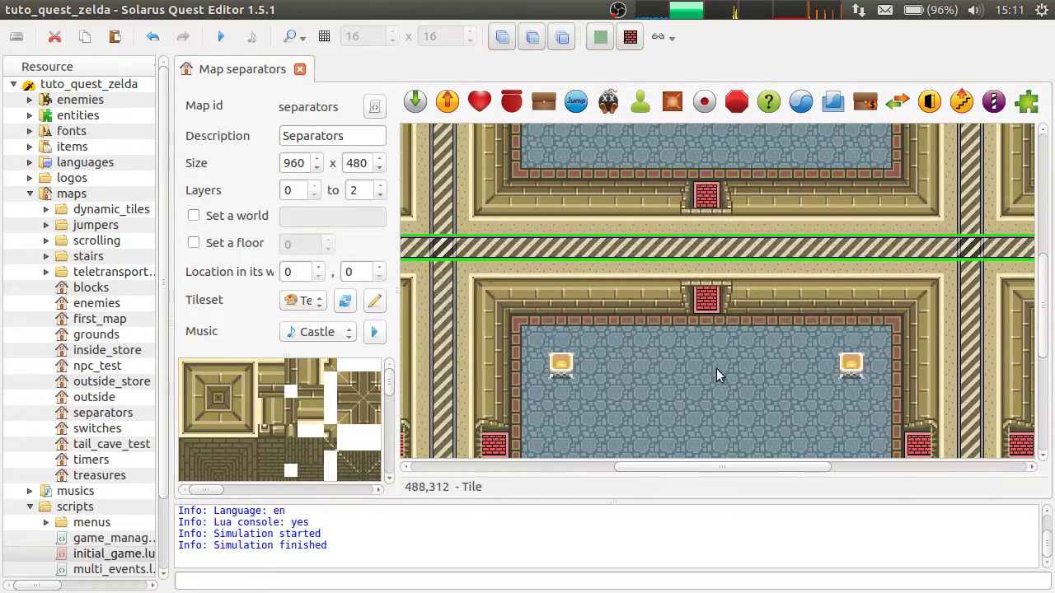
{"action": "middle_click_drag", "start_coordinate": [477, 251], "coordinate": [522, 254]}
{"action": "key", "text": "ctrl+g"}
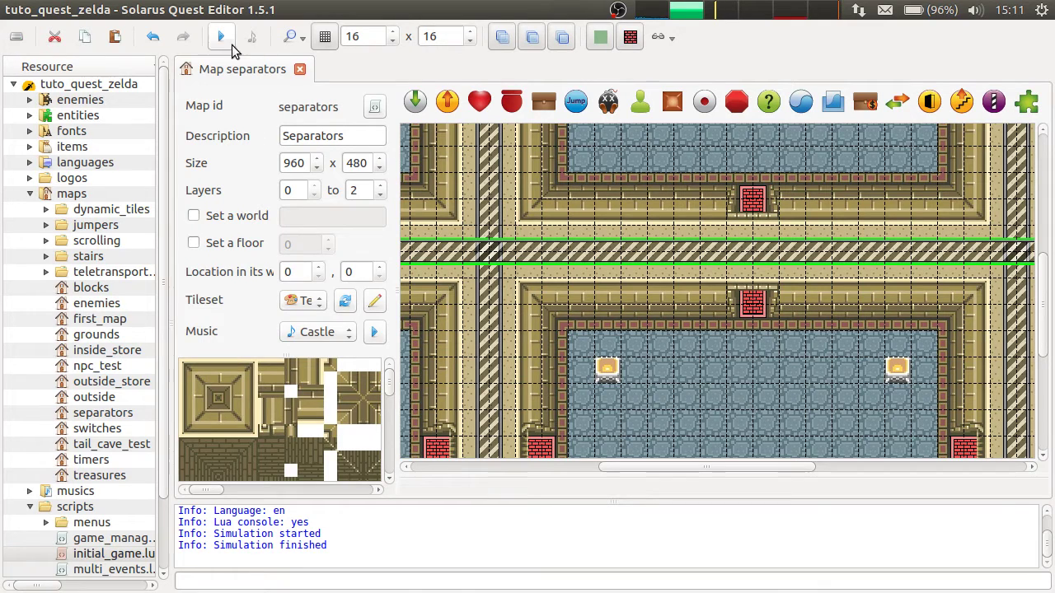
{"action": "left_click", "coordinate": [727, 383]}
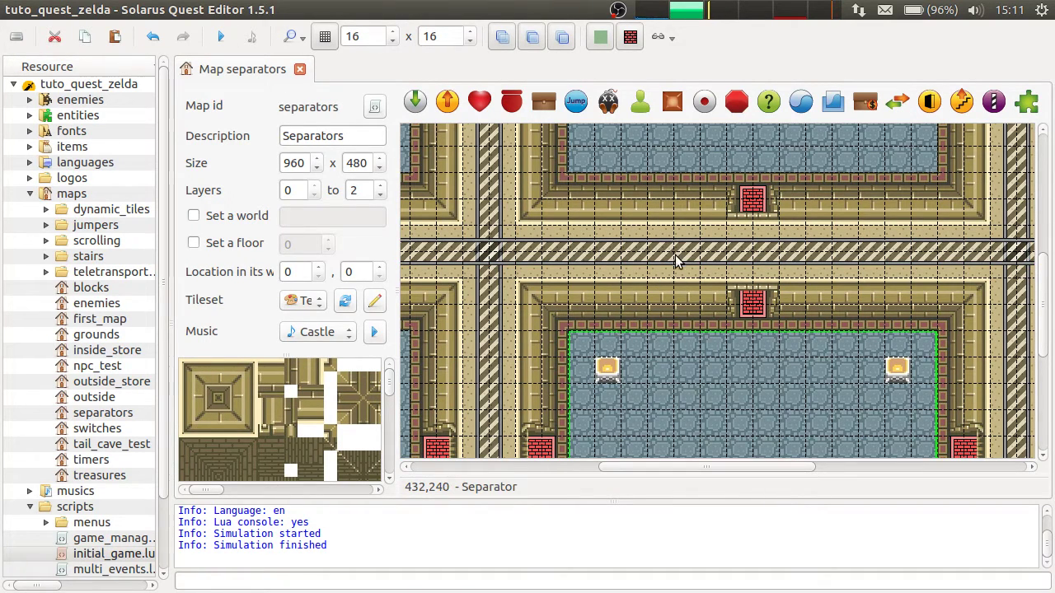
{"action": "left_click", "coordinate": [694, 169]}
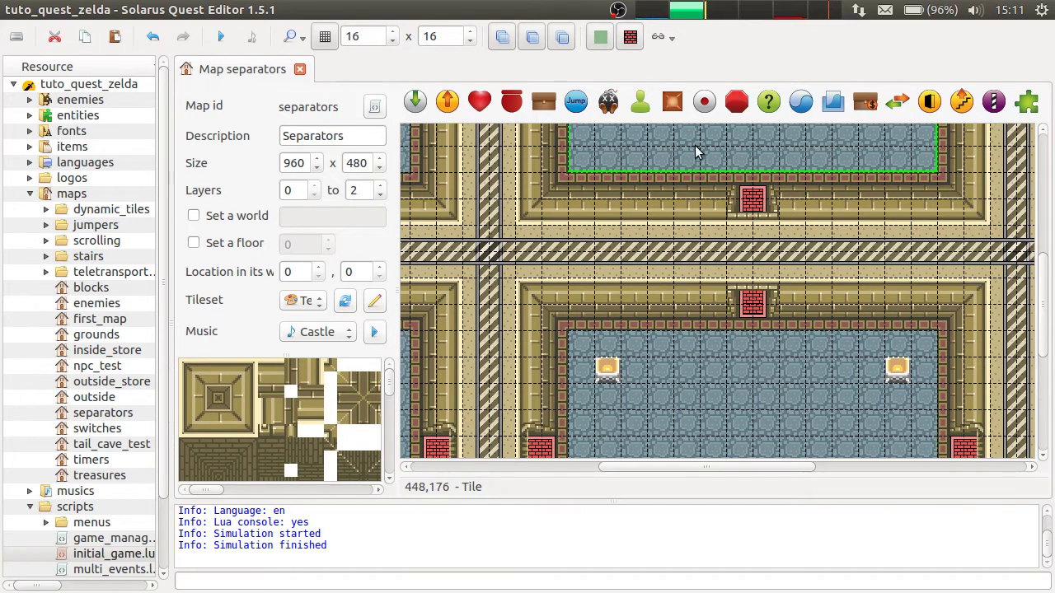
Step: Run the quest again to compare the entrance room's in-game borders with the map, and close the game
{"action": "left_click", "coordinate": [221, 36]}
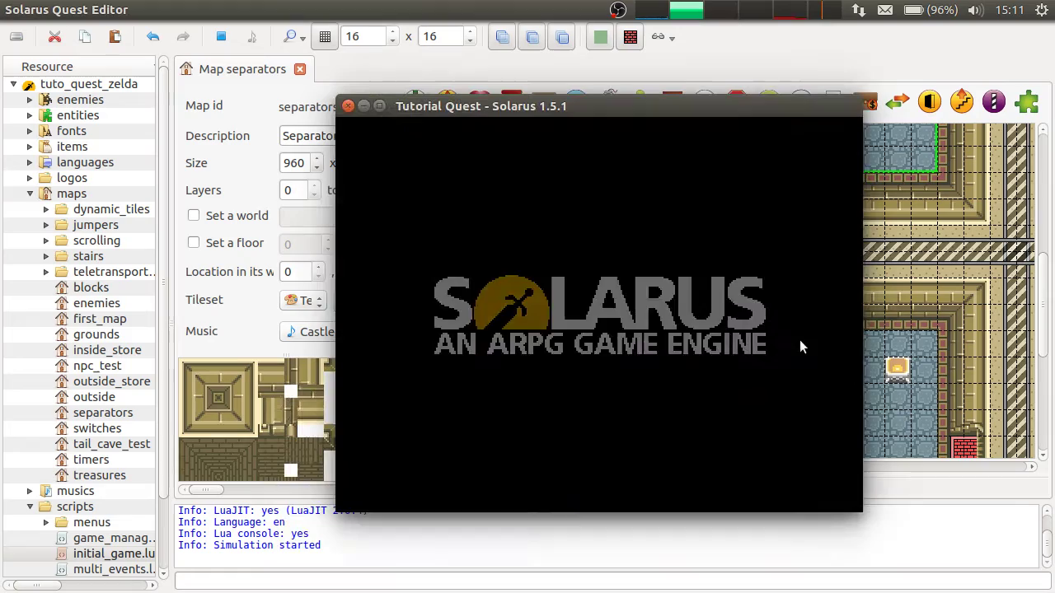
{"action": "key", "text": "Up"}
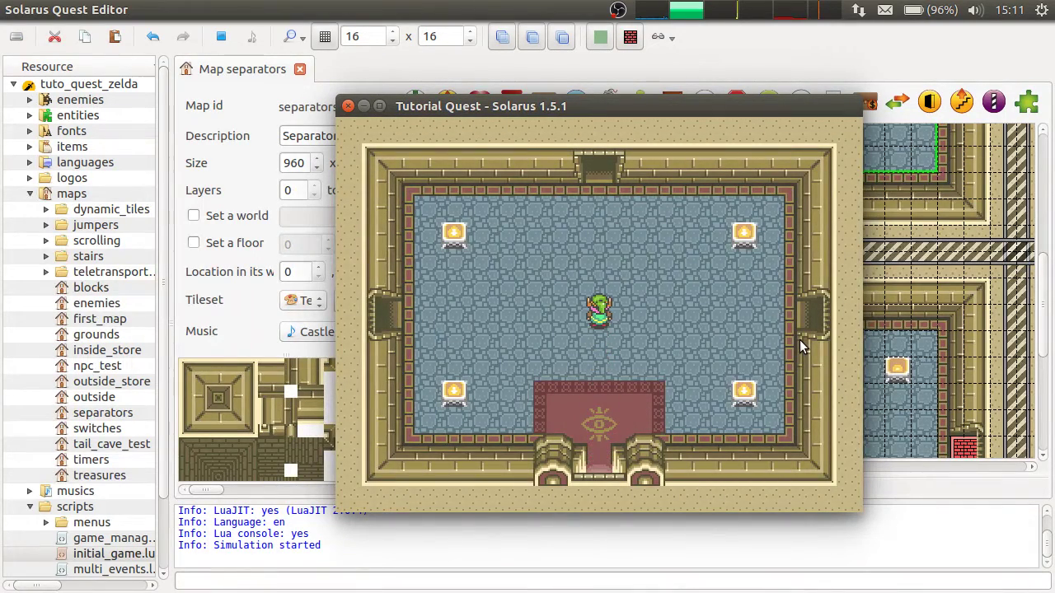
{"action": "left_click_drag", "start_coordinate": [615, 108], "coordinate": [548, 240]}
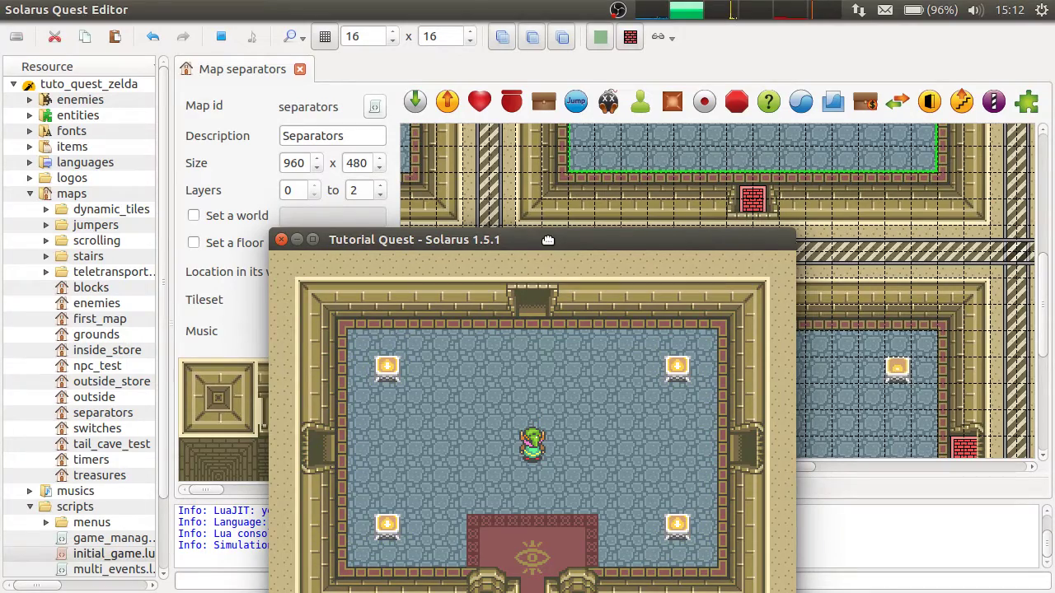
{"action": "left_click", "coordinate": [281, 240]}
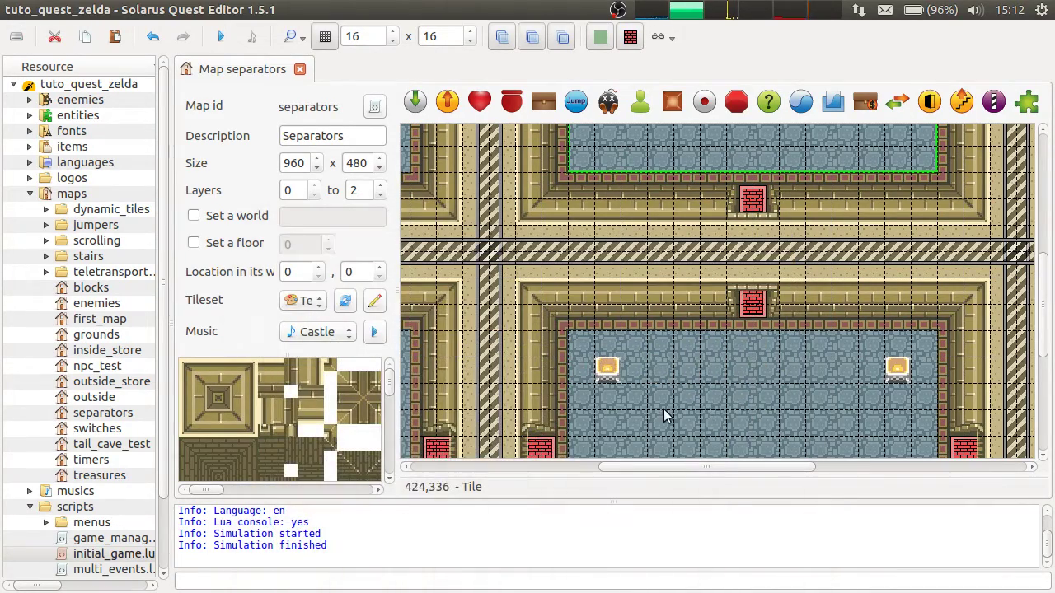
Step: Examine the entrance room's southern border and the wall strips flanking the vertical separator by selecting the floor and border tiles
{"action": "scroll", "coordinate": [725, 347], "scroll_direction": "down", "scroll_amount": 5}
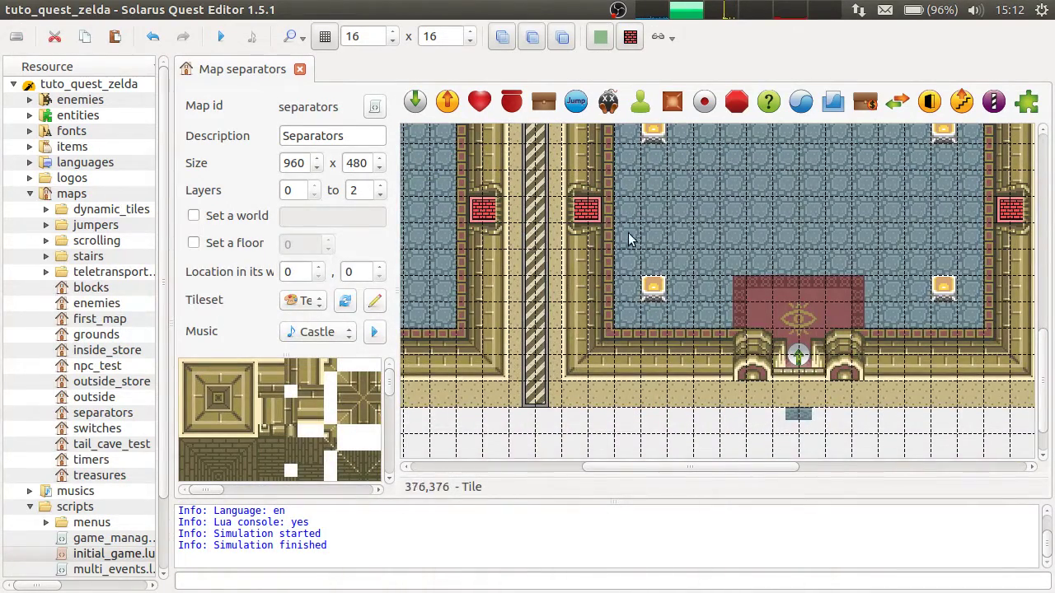
{"action": "left_click", "coordinate": [678, 258]}
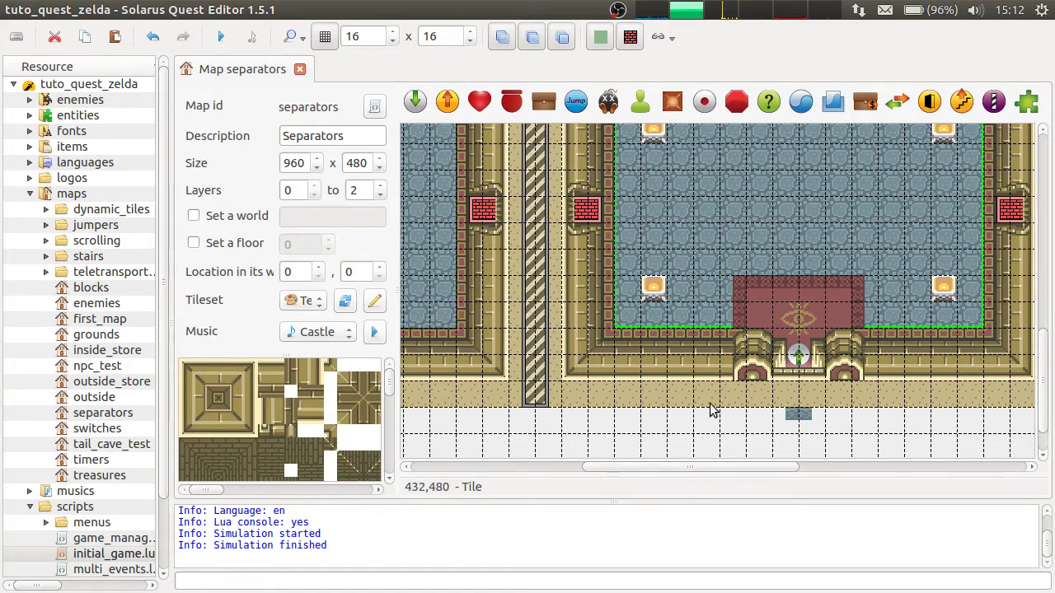
{"action": "left_click", "coordinate": [669, 391]}
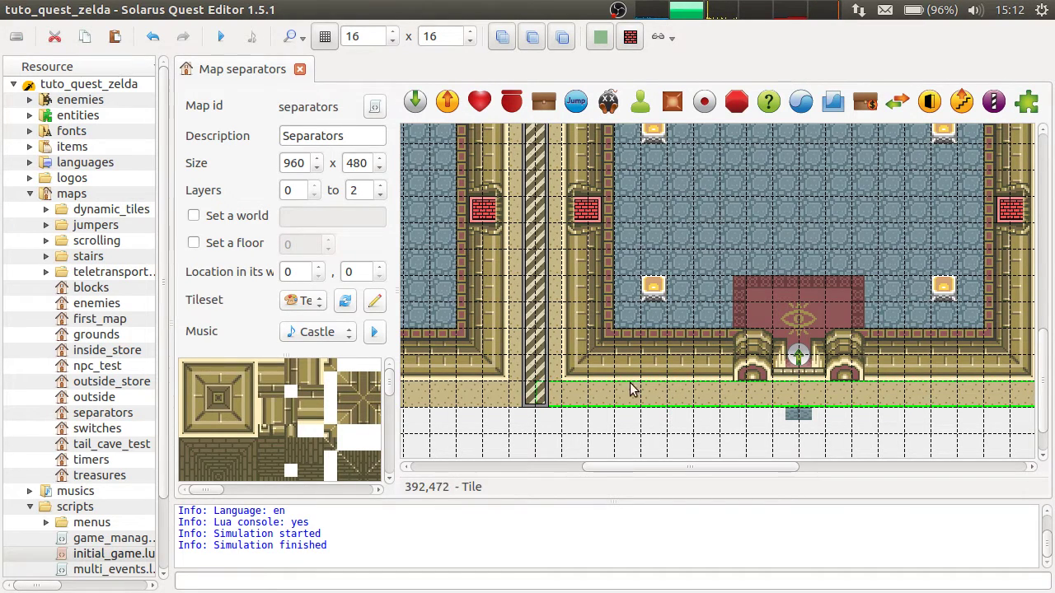
{"action": "left_click", "coordinate": [518, 308]}
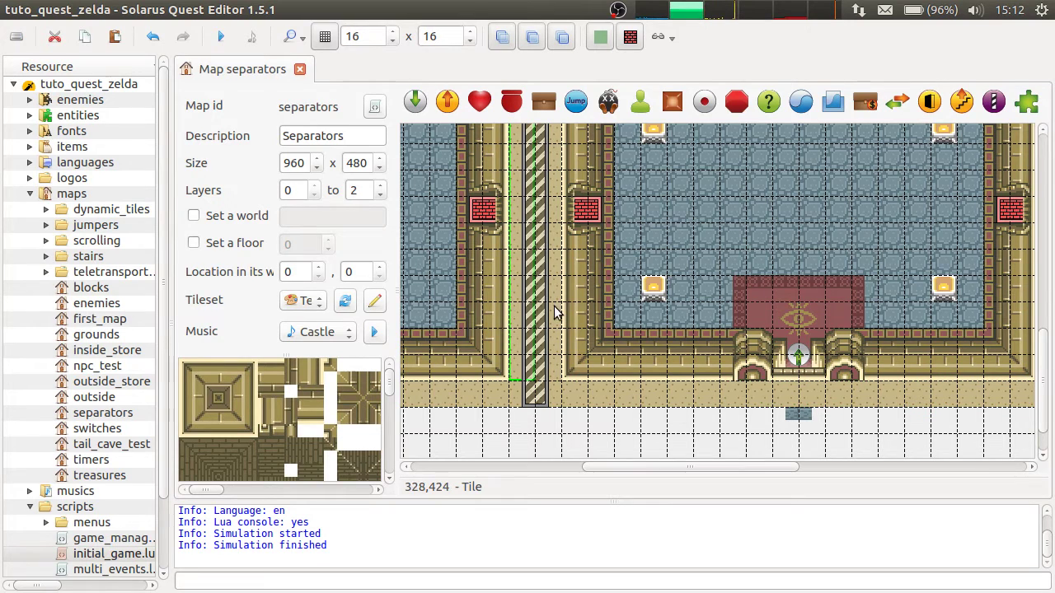
{"action": "left_click", "coordinate": [557, 307], "text": "ctrl"}
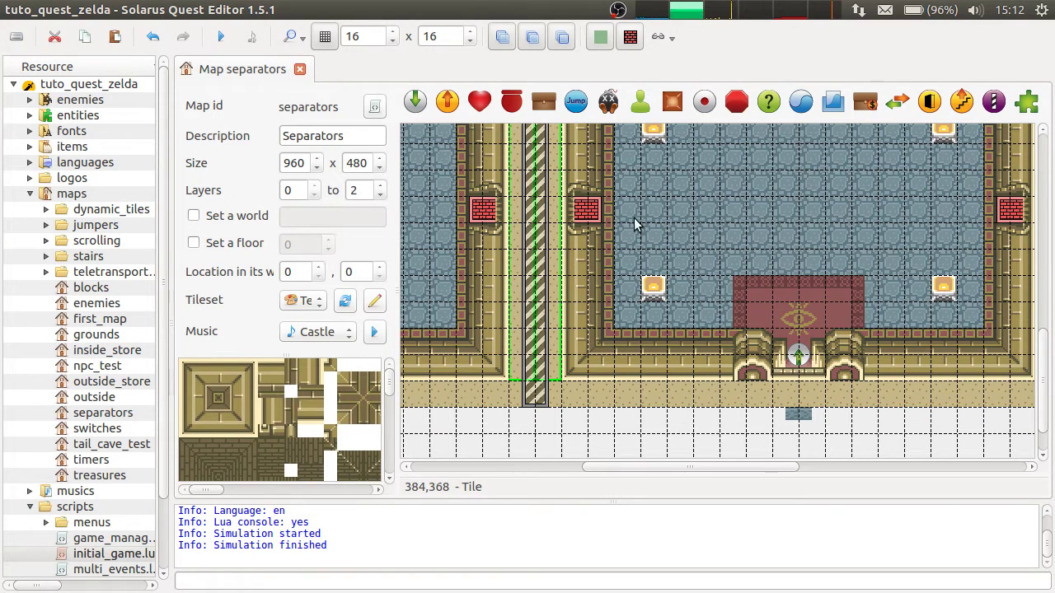
Step: Examine the entrance room's floor and the separators around its northern edge, including their crossing and the room to the north
{"action": "scroll", "coordinate": [634, 224], "scroll_direction": "up", "scroll_amount": 1}
{"action": "left_click", "coordinate": [635, 246]}
{"action": "scroll", "coordinate": [647, 206], "scroll_direction": "up", "scroll_amount": 2}
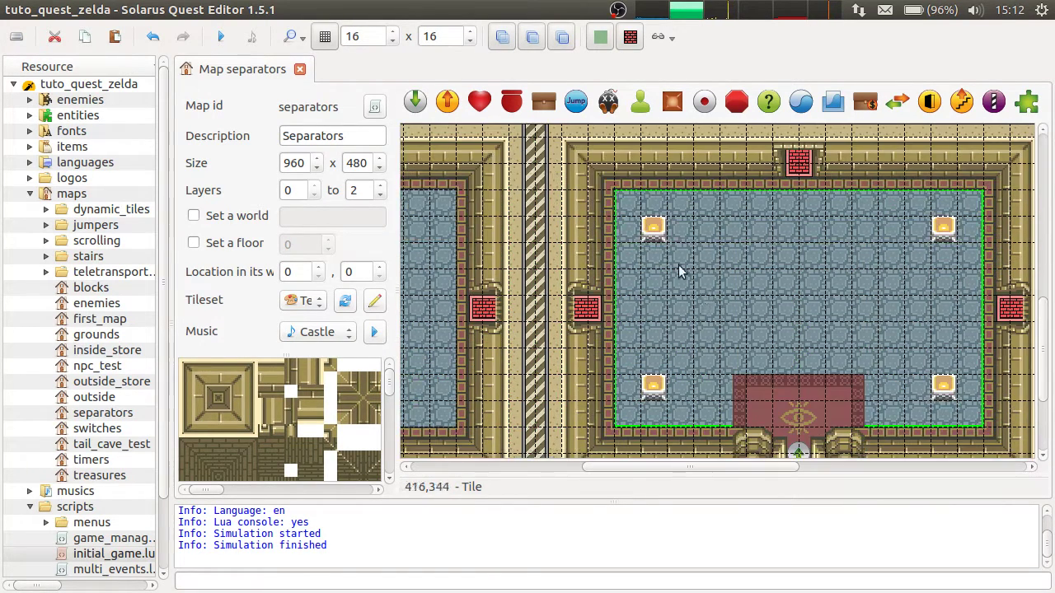
{"action": "scroll", "coordinate": [823, 338], "scroll_direction": "up", "scroll_amount": 2}
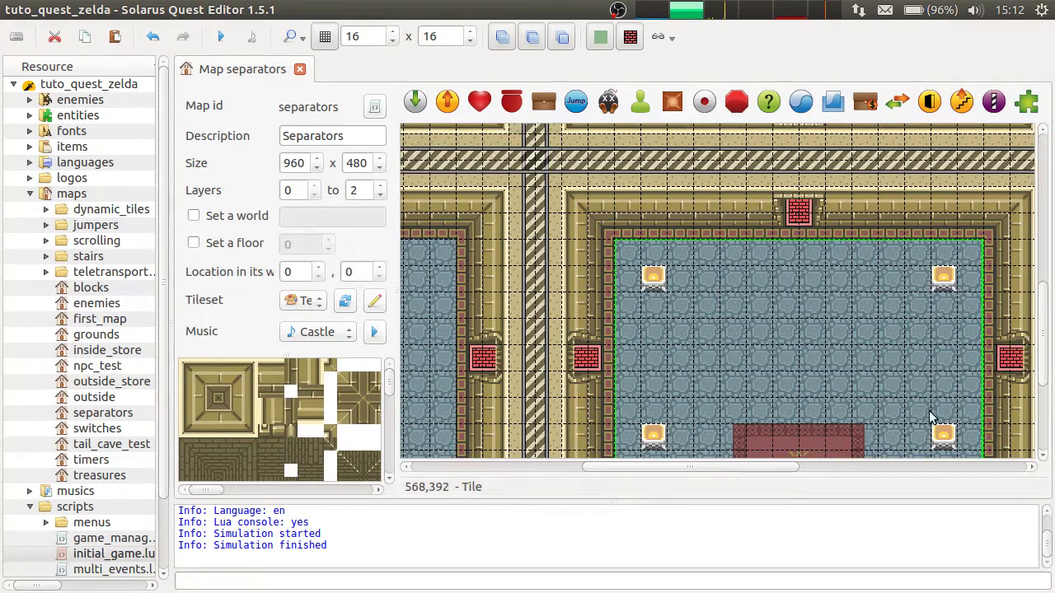
{"action": "scroll", "coordinate": [659, 313], "scroll_direction": "right", "scroll_amount": 3}
{"action": "middle_click_drag", "start_coordinate": [536, 292], "coordinate": [729, 370]}
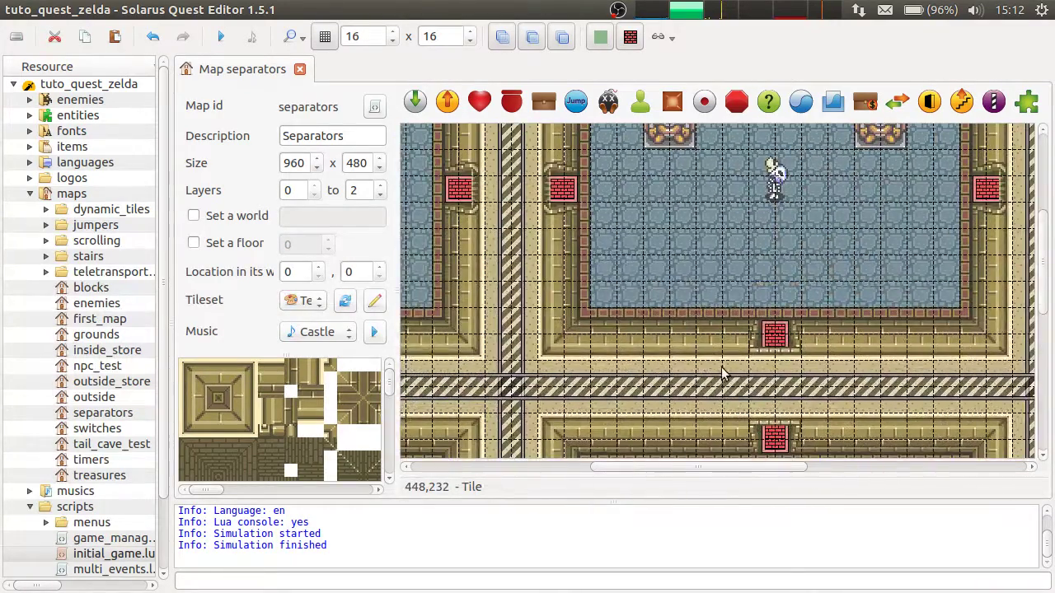
{"action": "middle_click_drag", "start_coordinate": [608, 399], "coordinate": [673, 219]}
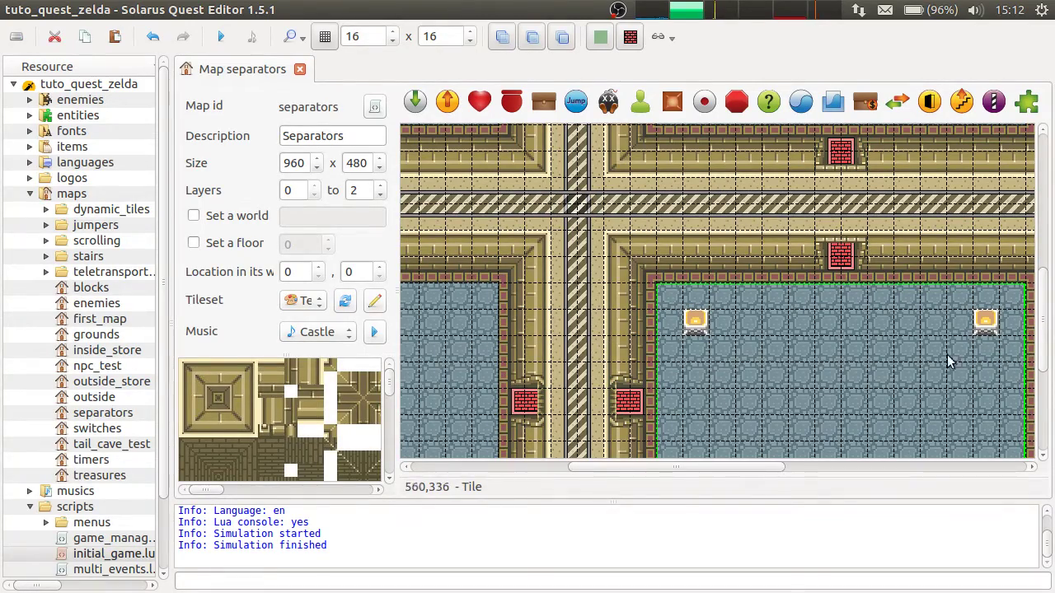
{"action": "middle_click_drag", "start_coordinate": [798, 177], "coordinate": [894, 338]}
Step: Hide the grid and delete the wall and doorway tiles on both sides of the vertical separator between the northwest and north-middle rooms
{"action": "scroll", "coordinate": [890, 328], "scroll_direction": "down", "scroll_amount": 1, "text": "ctrl"}
{"action": "middle_click_drag", "start_coordinate": [891, 285], "coordinate": [810, 314]}
{"action": "key", "text": "ctrl+g"}
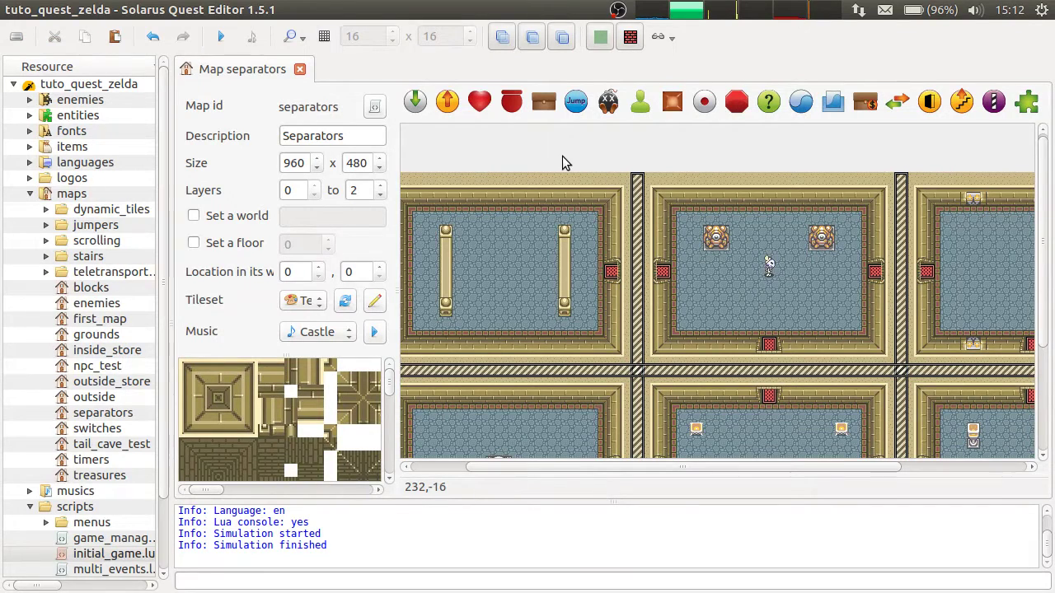
{"action": "left_click_drag", "start_coordinate": [577, 163], "coordinate": [692, 373]}
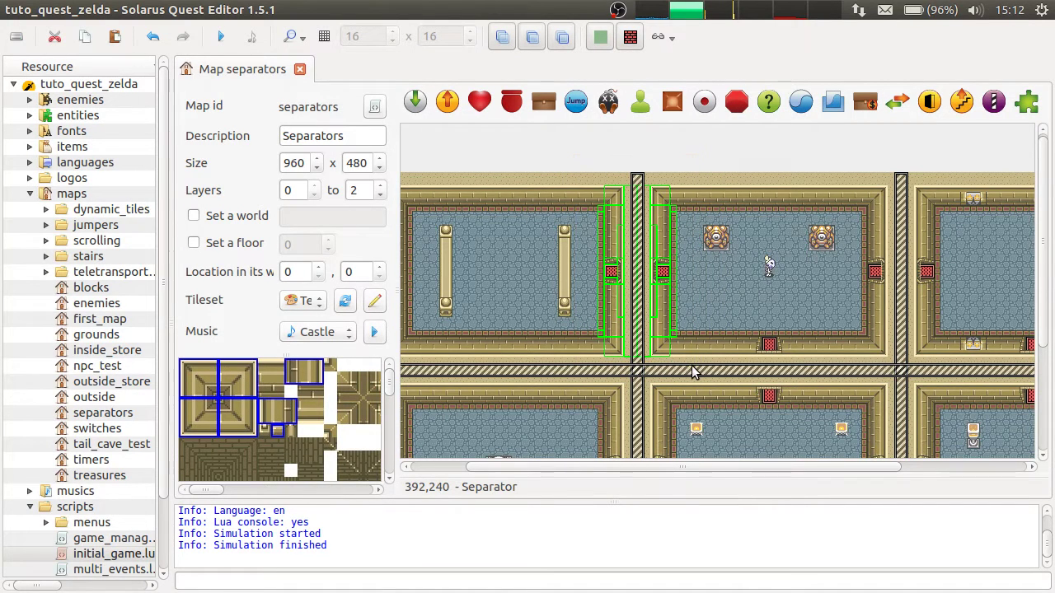
{"action": "key", "text": "Delete"}
Step: Delete the north-middle room's floor and its long northern and southern wall and border tiles, keeping the statues, enemy, south doorway and east wall
{"action": "left_click", "coordinate": [684, 198]}
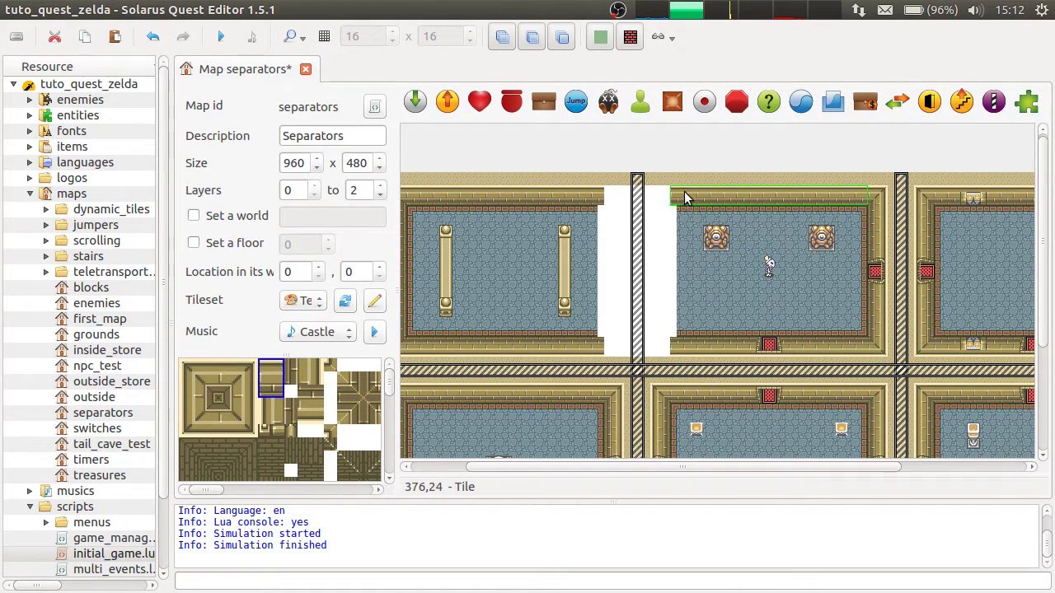
{"action": "key", "text": "Delete"}
{"action": "left_click", "coordinate": [689, 217]}
{"action": "key", "text": "Delete"}
{"action": "left_click", "coordinate": [689, 209]}
{"action": "key", "text": "Delete"}
{"action": "left_click", "coordinate": [701, 335]}
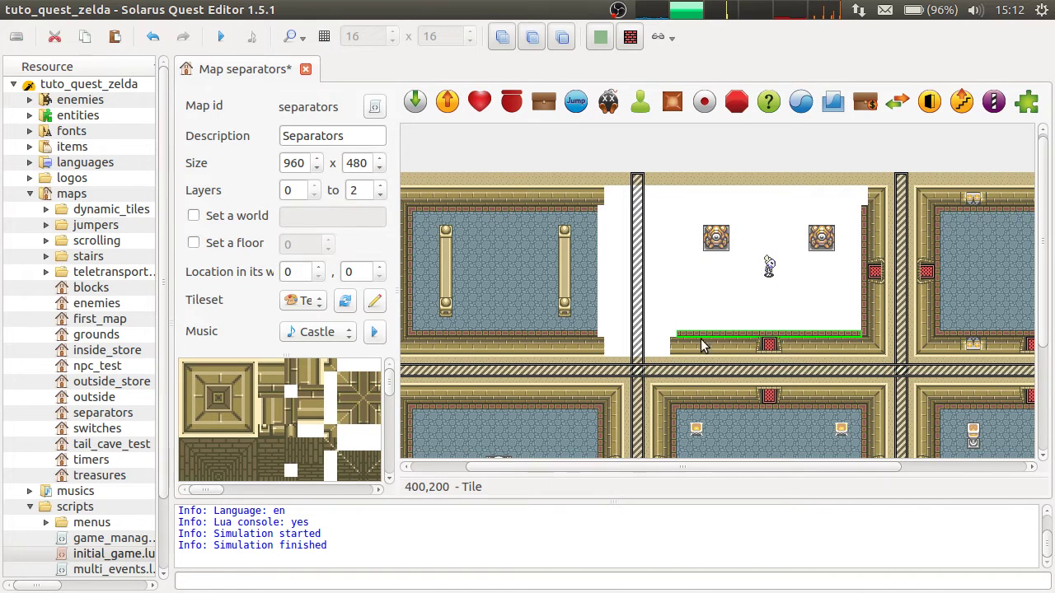
{"action": "key", "text": "Delete"}
{"action": "left_click", "coordinate": [702, 345]}
{"action": "key", "text": "Delete"}
Step: Extend the northwest room's floor, border and wall tiles eastward to the north-middle room's east wall, merging both into one wide room
{"action": "left_click", "coordinate": [581, 197]}
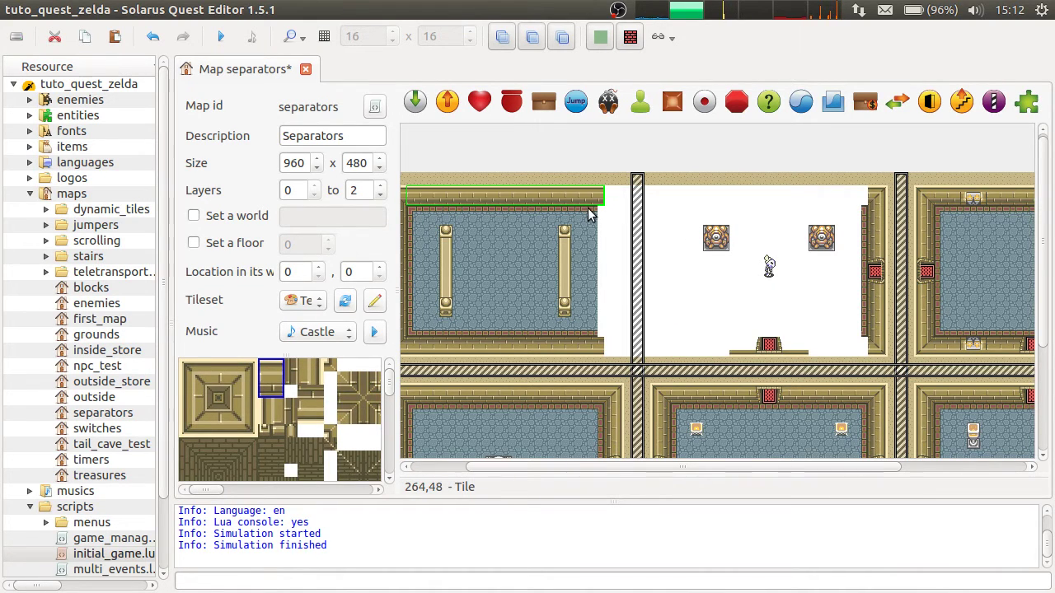
{"action": "left_click", "coordinate": [589, 219], "text": "ctrl"}
{"action": "left_click", "coordinate": [595, 340], "text": "ctrl"}
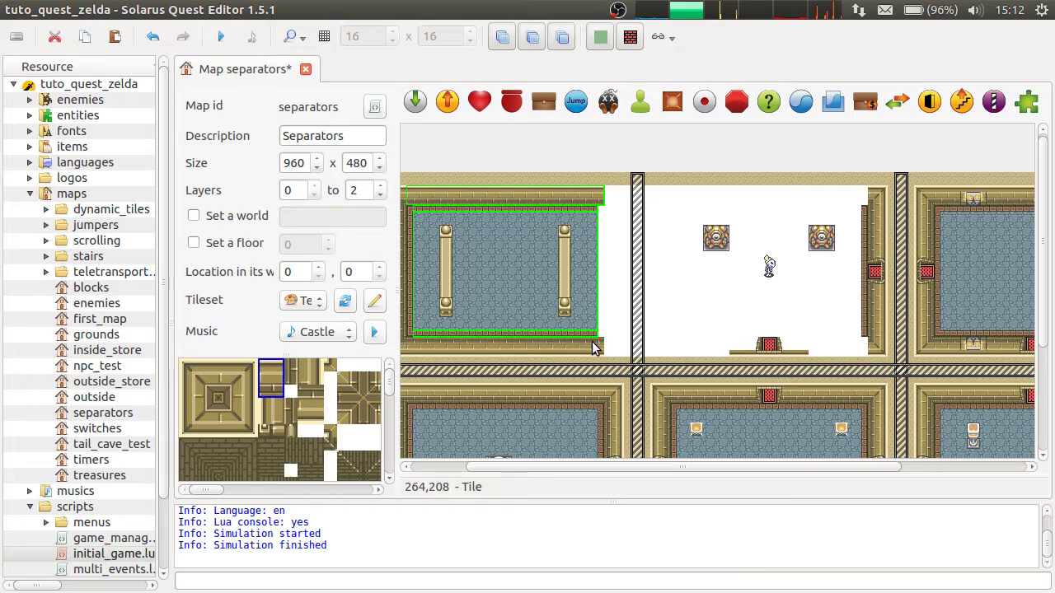
{"action": "key", "text": "r"}
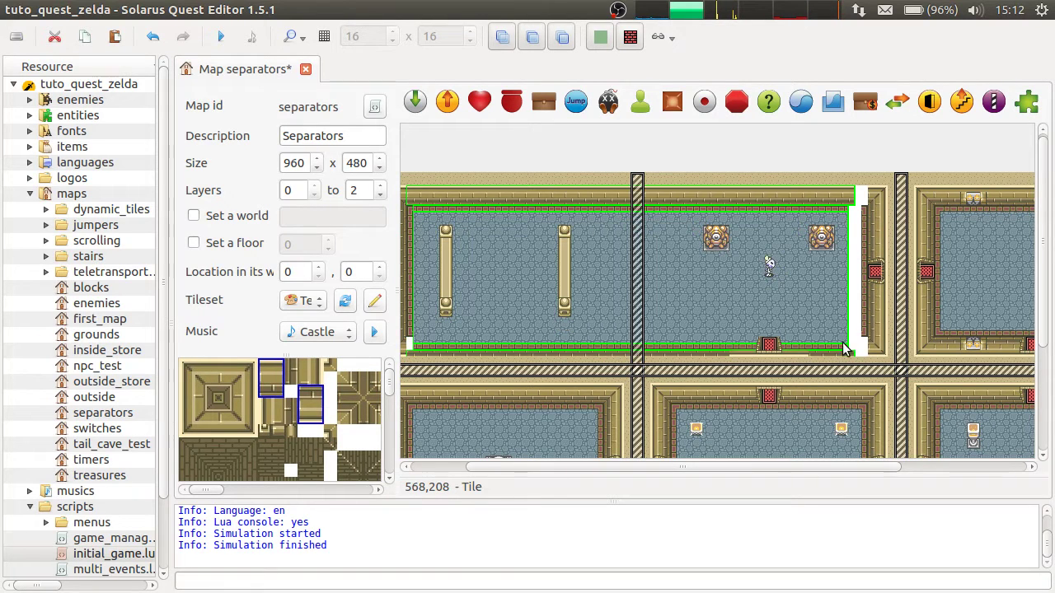
{"action": "left_click", "coordinate": [807, 187]}
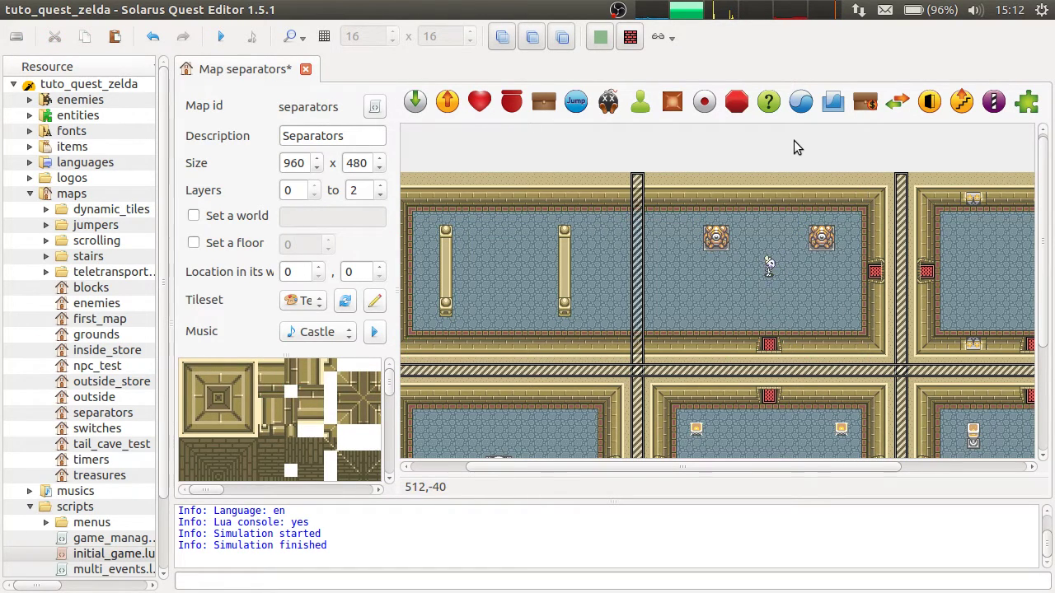
Step: Save the map, run the quest and walk the hero north from the entrance room into the merged wide room
{"action": "key", "text": "ctrl+s"}
{"action": "left_click", "coordinate": [220, 37]}
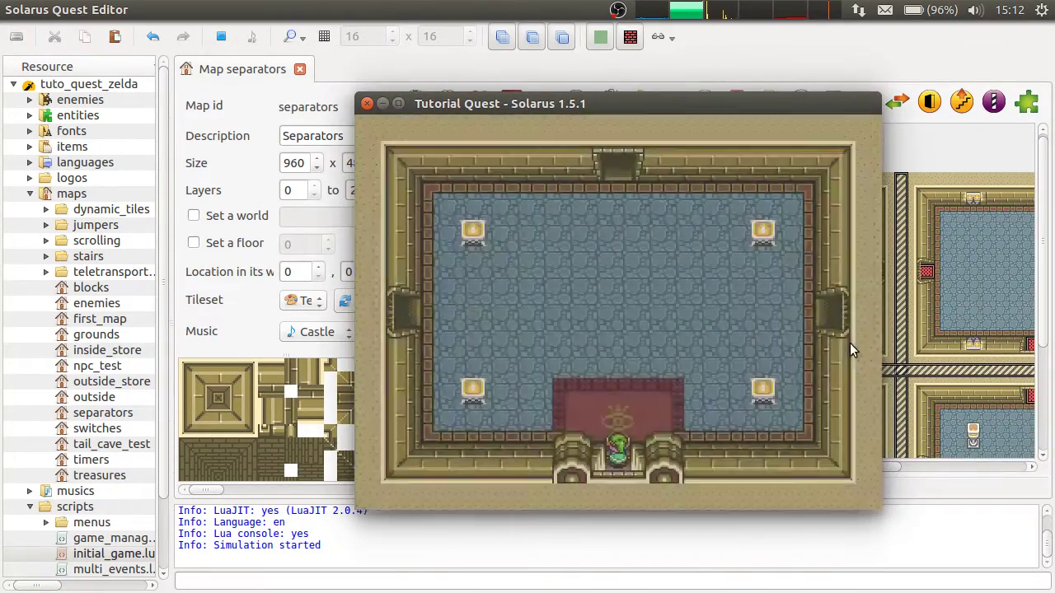
{"action": "key", "text": "Up"}
{"action": "key", "text": "Up"}
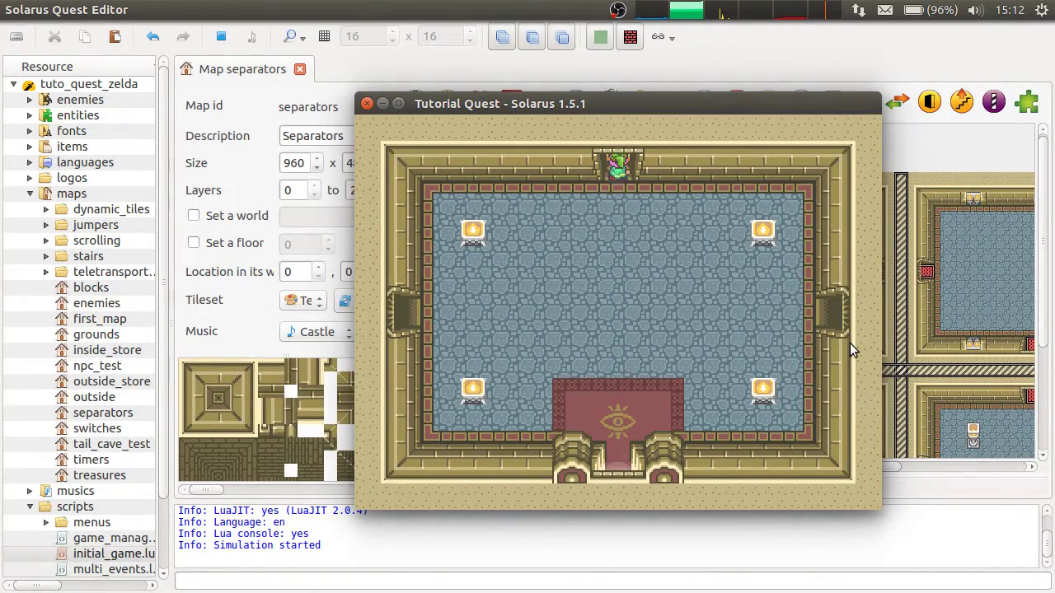
{"action": "key", "text": "Up"}
Step: Walk the hero back and forth across the vertical separator inside the merged room, stopping in its western half
{"action": "key", "text": "Left"}
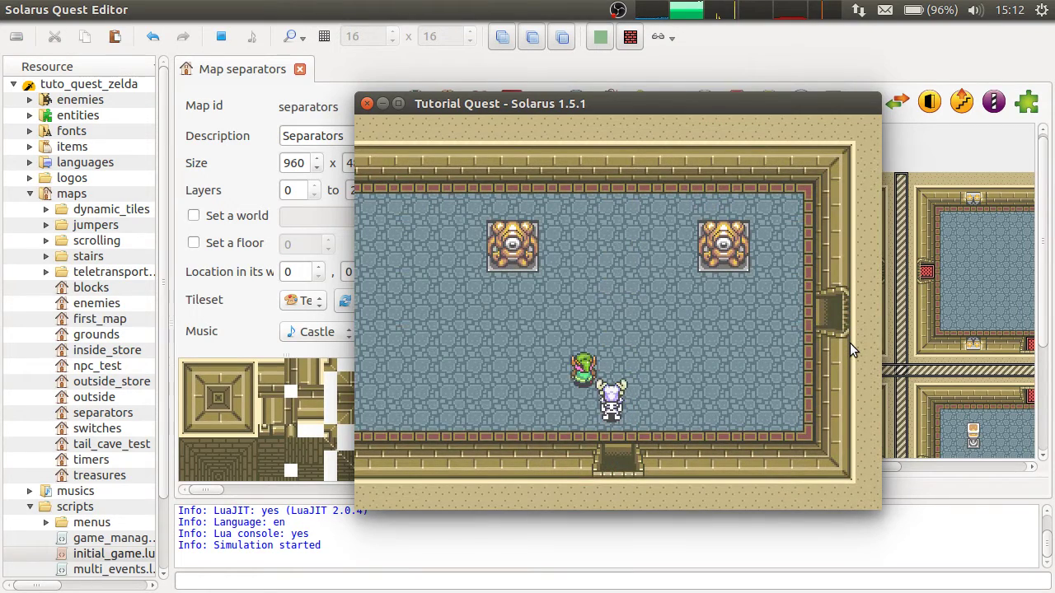
{"action": "key", "text": "Right"}
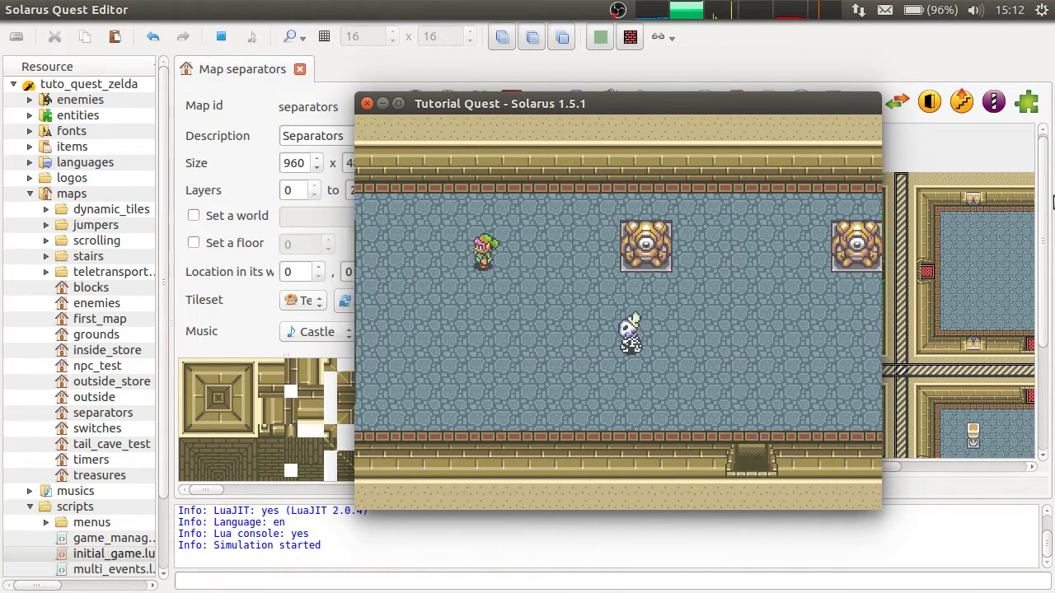
{"action": "key", "text": "Up"}
{"action": "key", "text": "Left"}
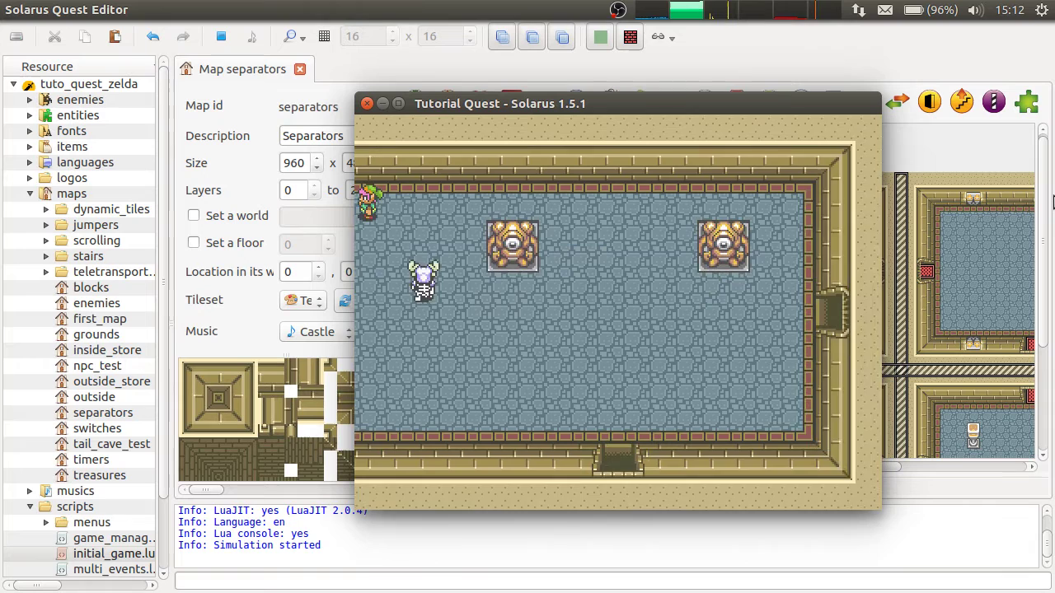
{"action": "key", "text": "Down"}
{"action": "key", "text": "Down"}
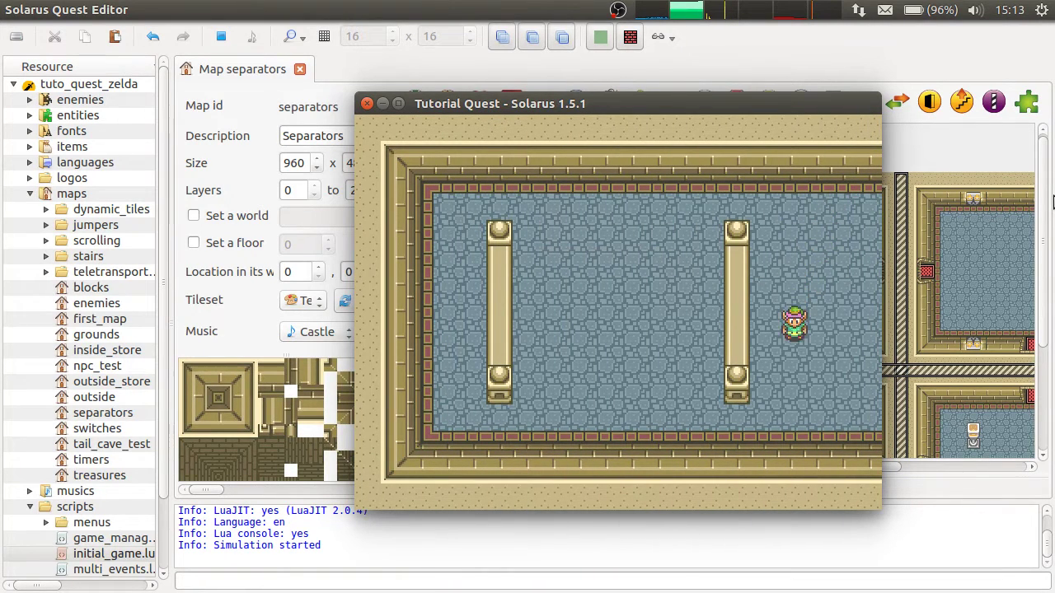
Step: Move the hero around the floor between the eastern pillar and the vertical separator in the merged room's western half
{"action": "key", "text": "Left"}
{"action": "key", "text": "Up"}
{"action": "key", "text": "Right"}
{"action": "key", "text": "Down"}
{"action": "key", "text": "Left"}
{"action": "key", "text": "Down"}
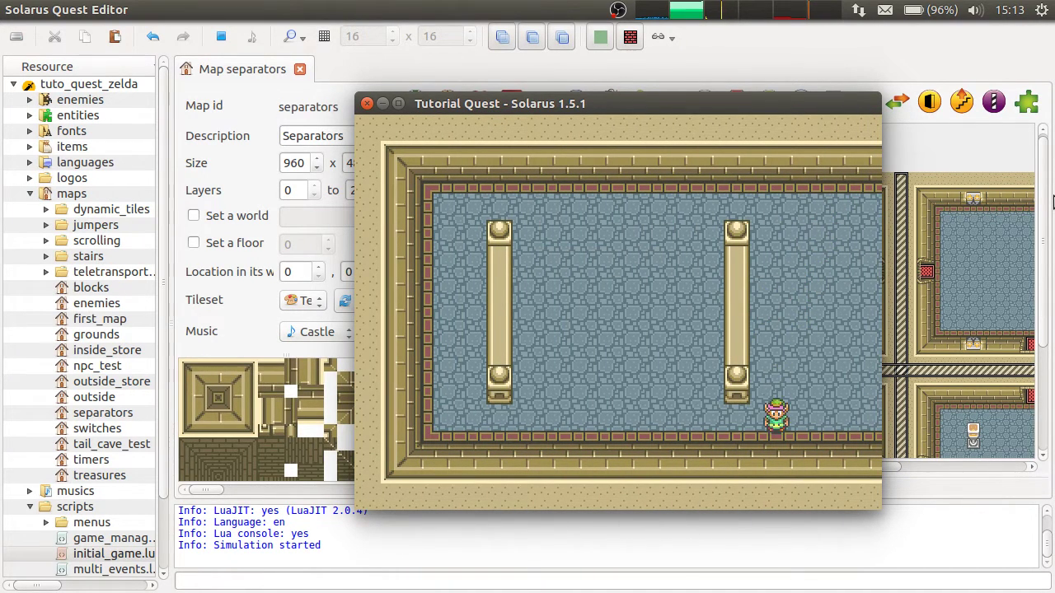
{"action": "key", "text": "Left"}
{"action": "key", "text": "Right"}
{"action": "key", "text": "Up"}
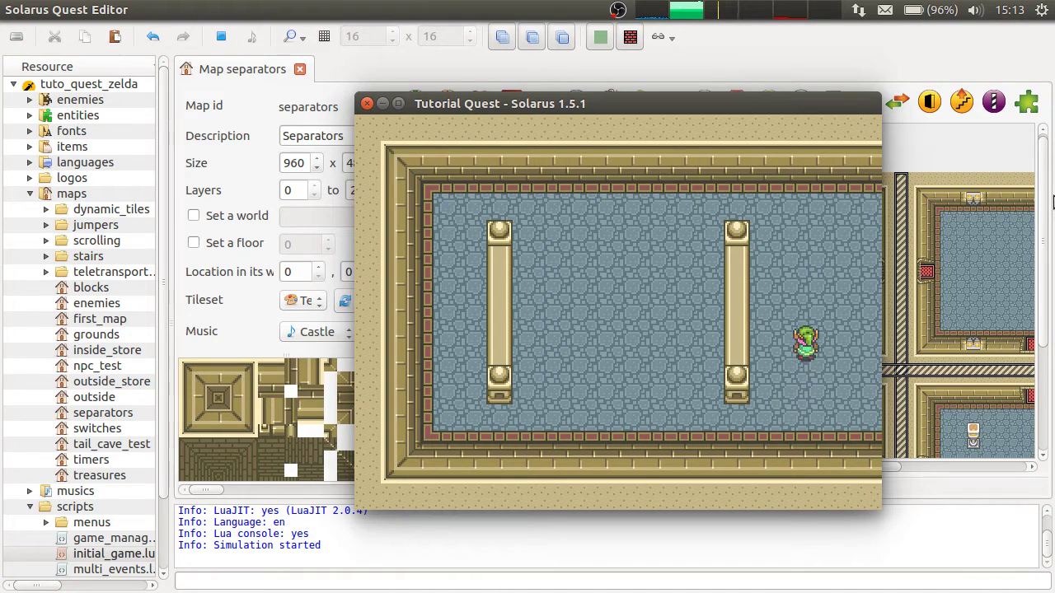
{"action": "key", "text": "Right"}
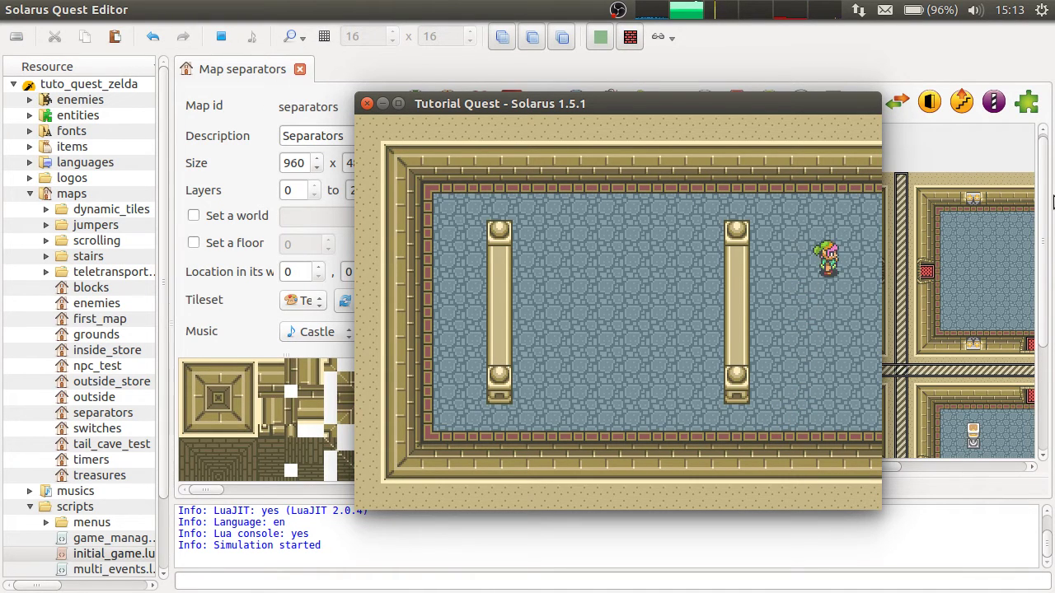
{"action": "key", "text": "Right"}
{"action": "key", "text": "Up"}
{"action": "key", "text": "Left"}
{"action": "key", "text": "Down"}
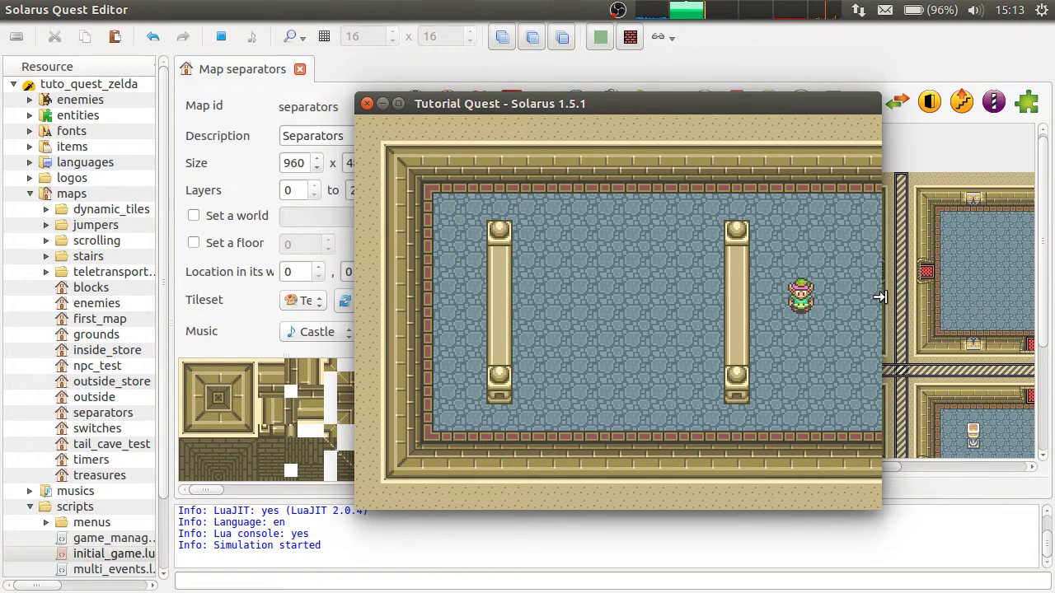
{"action": "key", "text": "Right"}
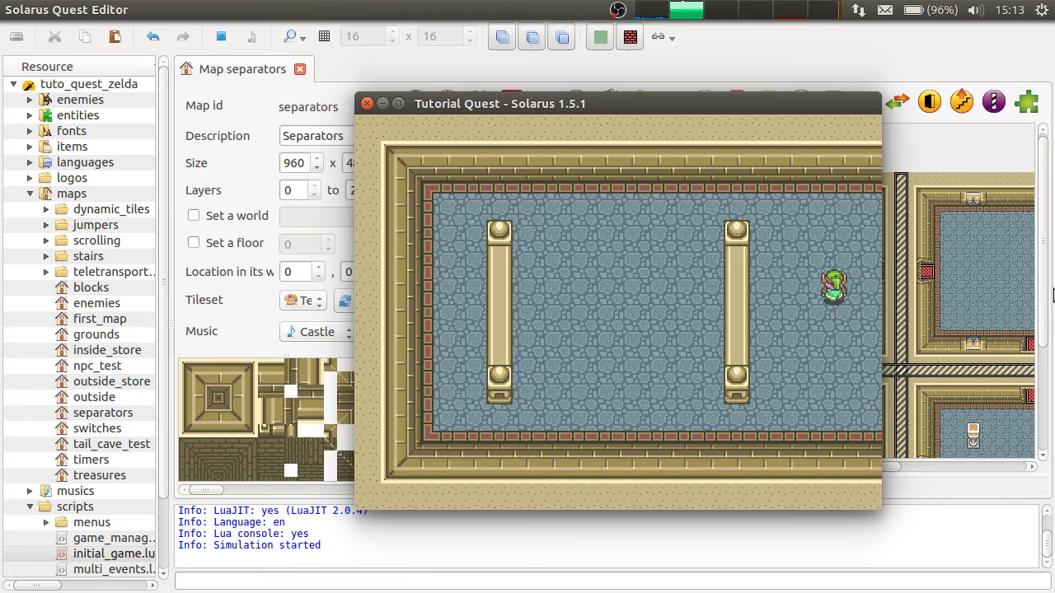
{"action": "key", "text": "Left"}
{"action": "key", "text": "Up"}
{"action": "key", "text": "Left"}
{"action": "key", "text": "Down"}
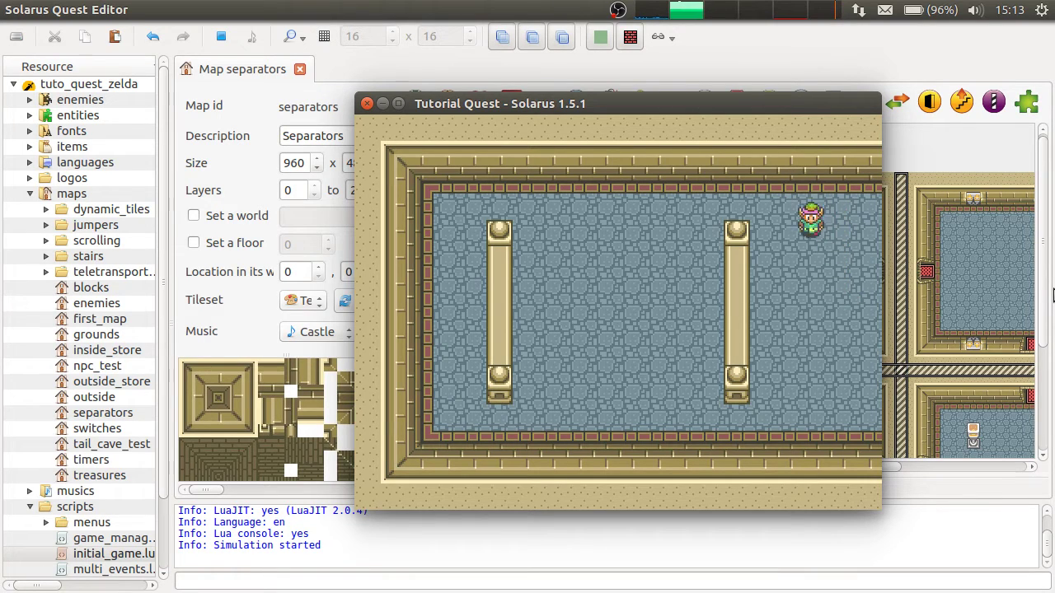
{"action": "key", "text": "Right"}
{"action": "key", "text": "Down"}
{"action": "key", "text": "Right"}
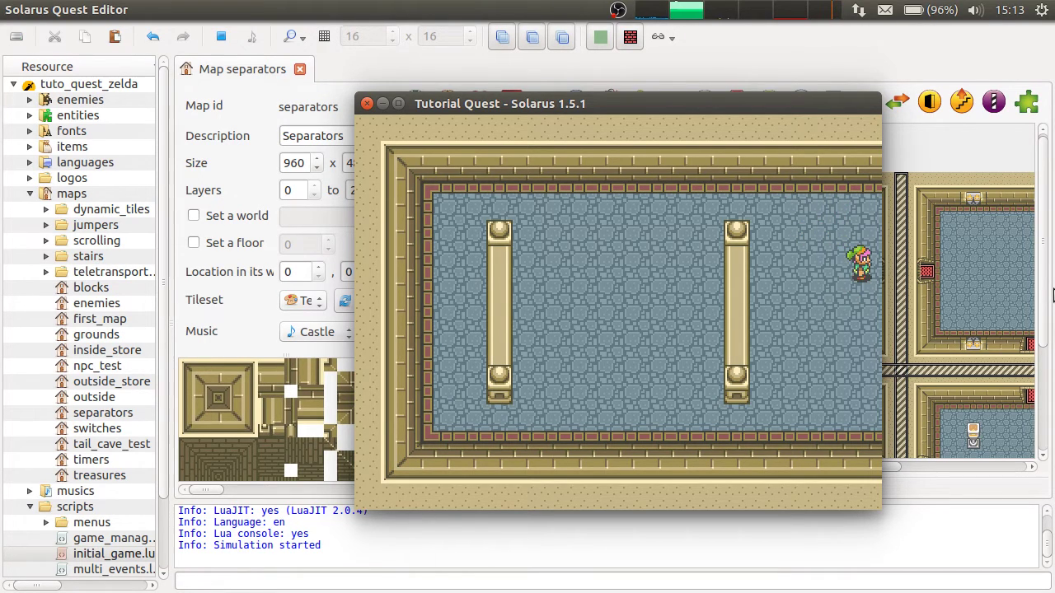
Step: Make the hero attack repeatedly beside the vertical separator, and cross into the merged room's eastern half
{"action": "key", "text": "c"}
{"action": "key", "text": "c"}
{"action": "key", "text": "c"}
{"action": "key", "text": "c"}
{"action": "key", "text": "c"}
{"action": "key", "text": "c"}
{"action": "key", "text": "Right"}
{"action": "key", "text": "Down"}
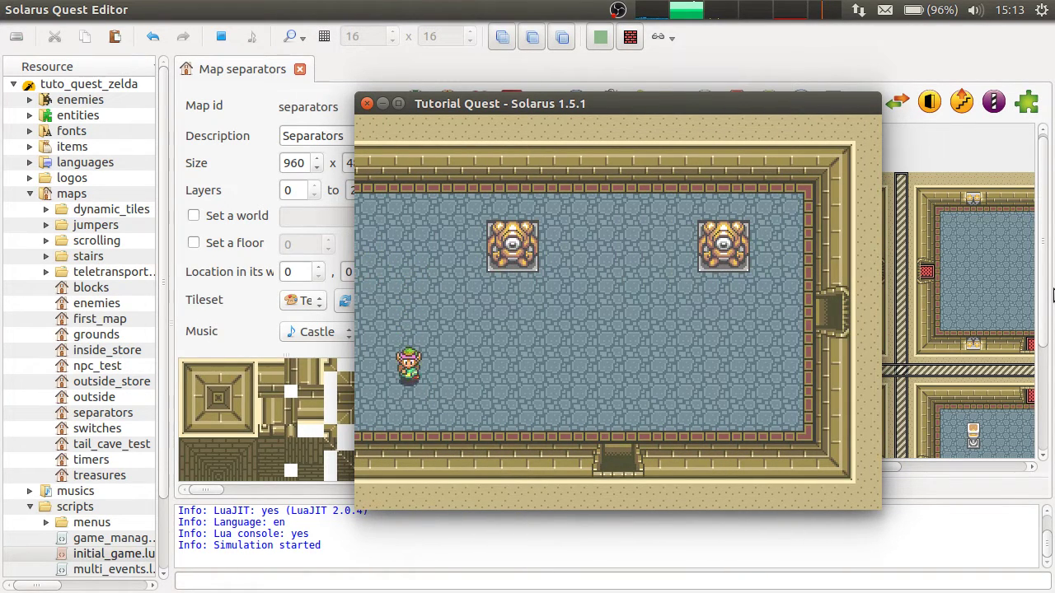
Step: Move the hero around the merged room's eastern half, cross the separator to the western half and return east
{"action": "key", "text": "Left"}
{"action": "key", "text": "Right"}
{"action": "key", "text": "Up"}
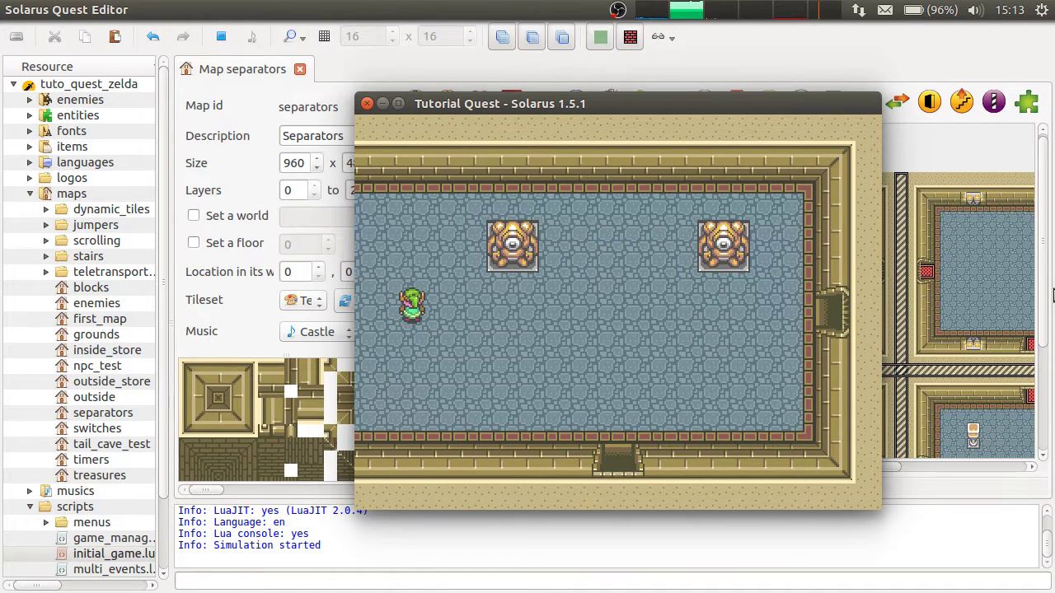
{"action": "key", "text": "Right"}
{"action": "key", "text": "Down"}
{"action": "key", "text": "Left"}
{"action": "key", "text": "Down"}
{"action": "key", "text": "Left"}
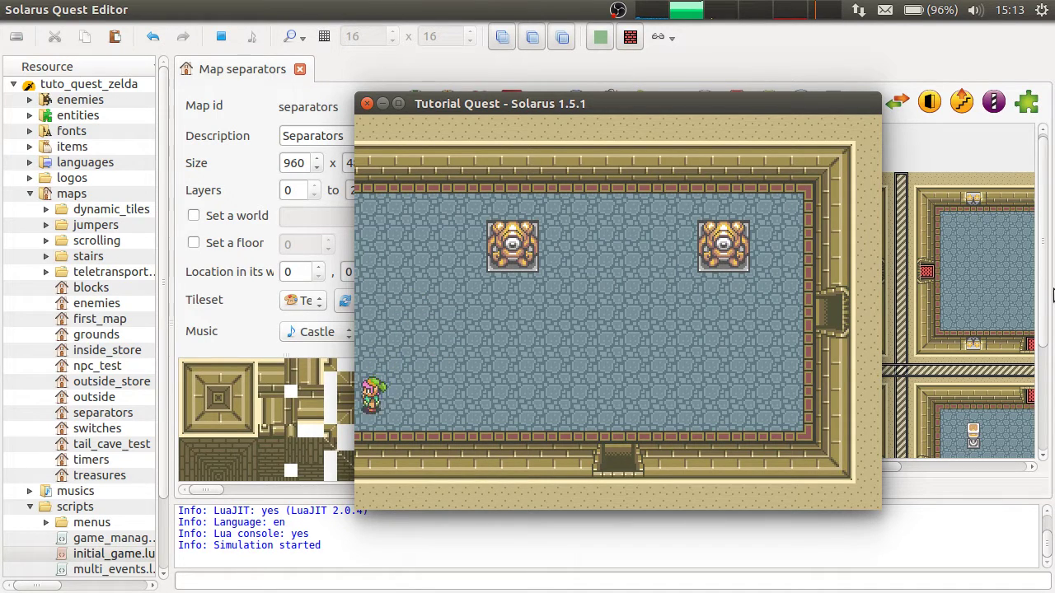
{"action": "key", "text": "Left"}
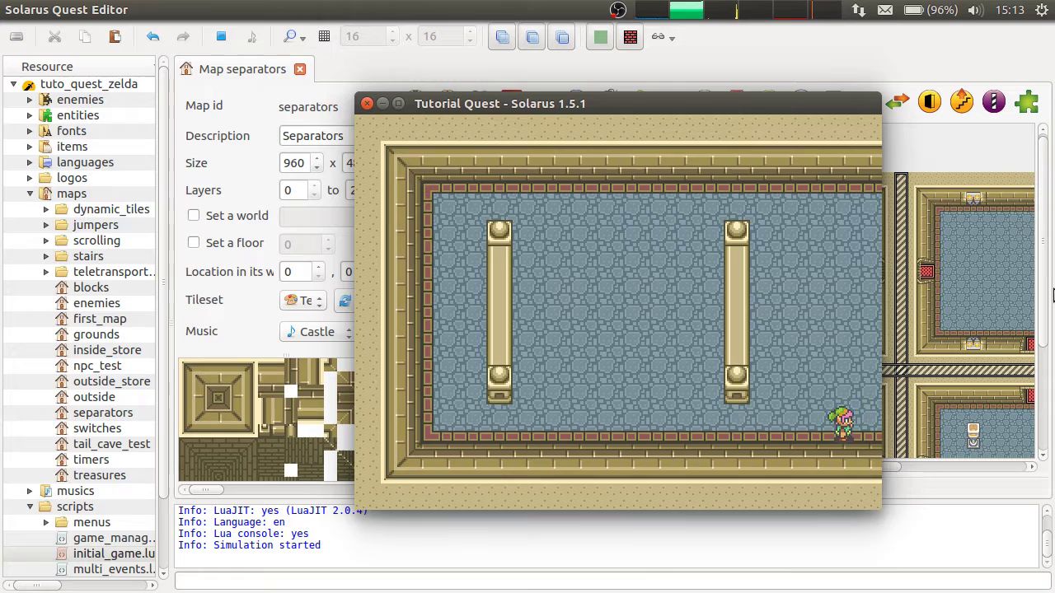
{"action": "key", "text": "Right"}
{"action": "key", "text": "Up"}
{"action": "key", "text": "Down"}
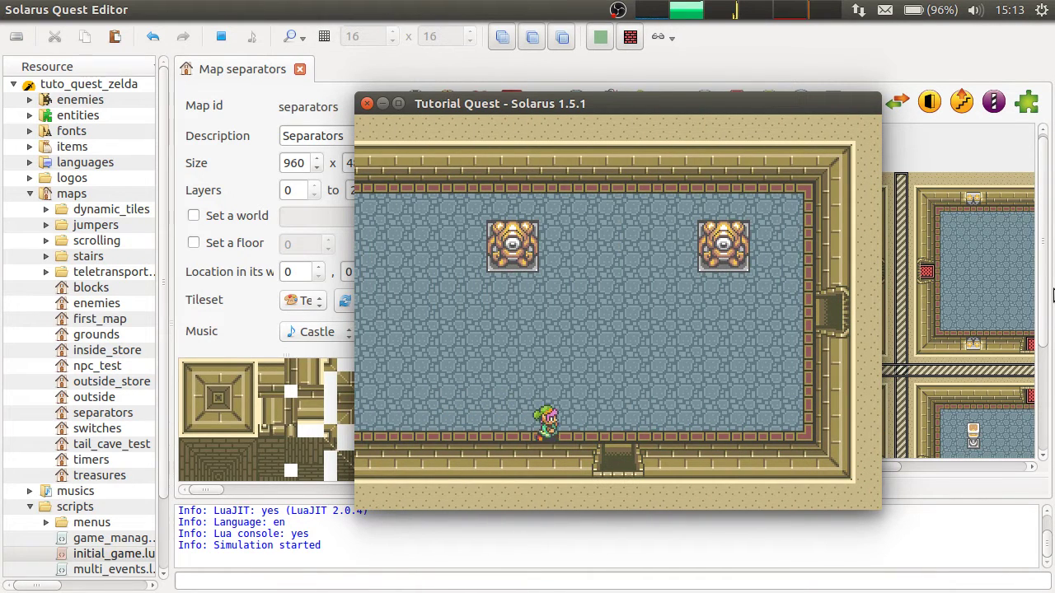
Step: Walk the hero into the merged room's southern doorway and close the test game
{"action": "key", "text": "Right"}
{"action": "key", "text": "Down"}
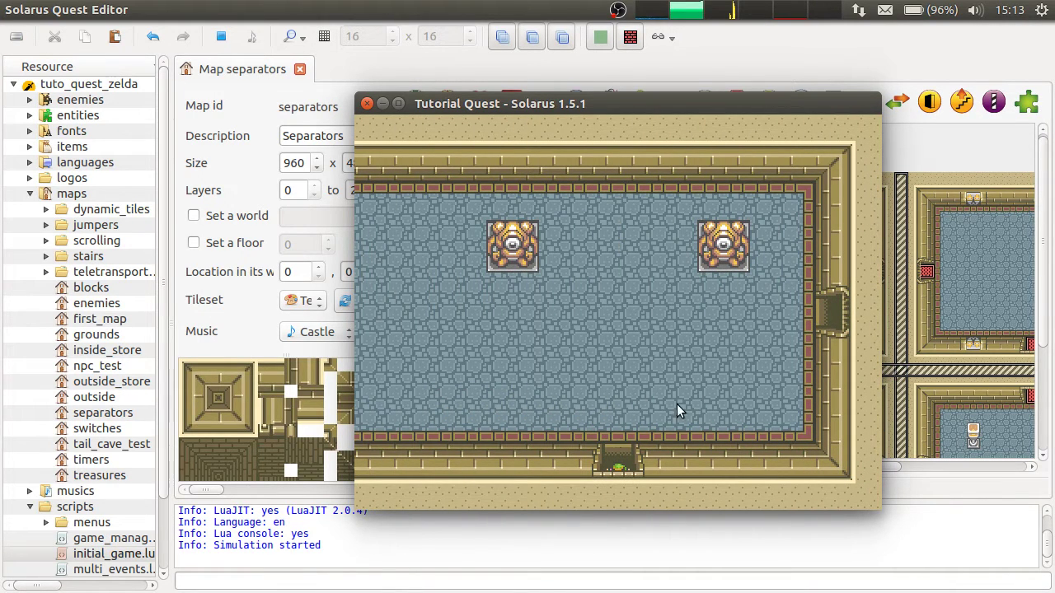
{"action": "left_click", "coordinate": [368, 104]}
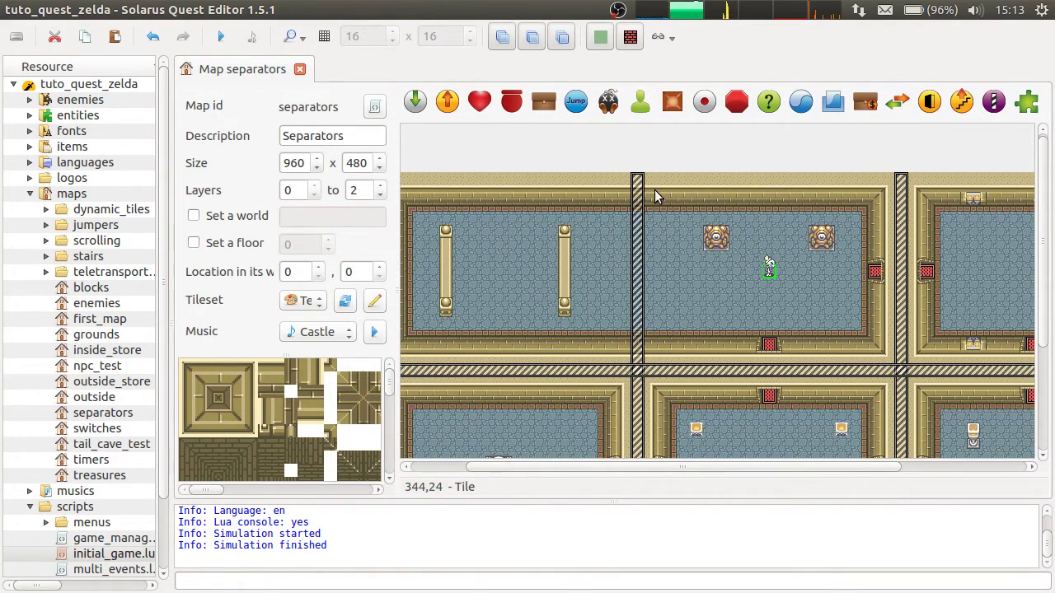
Step: Move the merged room's vertical separator down to start at the horizontal separator, shorten it to the map's bottom edge, and save the map
{"action": "scroll", "coordinate": [676, 202], "scroll_direction": "down", "scroll_amount": 3}
{"action": "scroll", "coordinate": [643, 168], "scroll_direction": "up", "scroll_amount": 2}
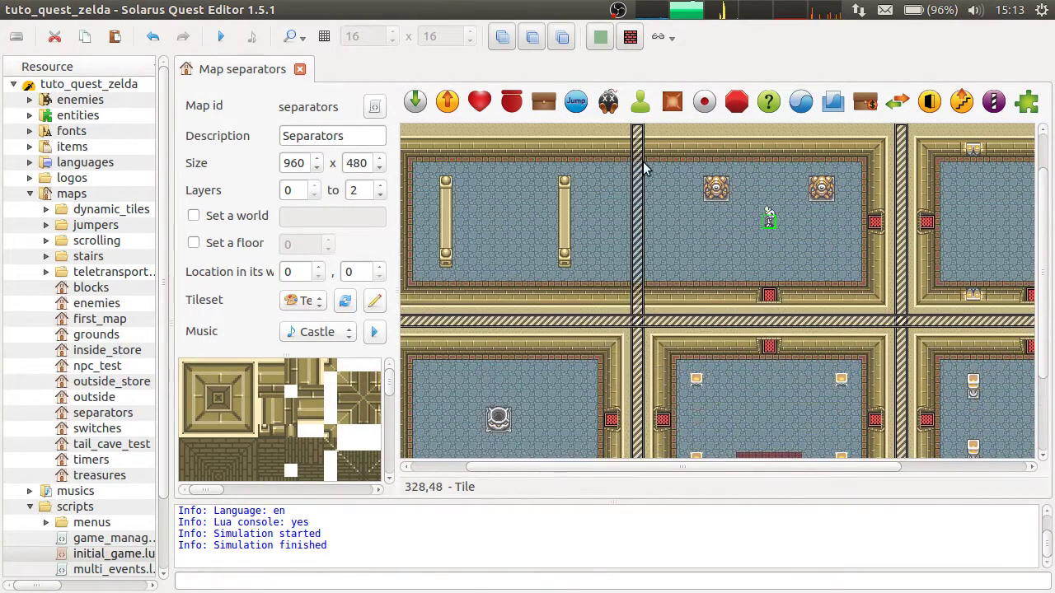
{"action": "left_click_drag", "start_coordinate": [642, 168], "coordinate": [646, 367]}
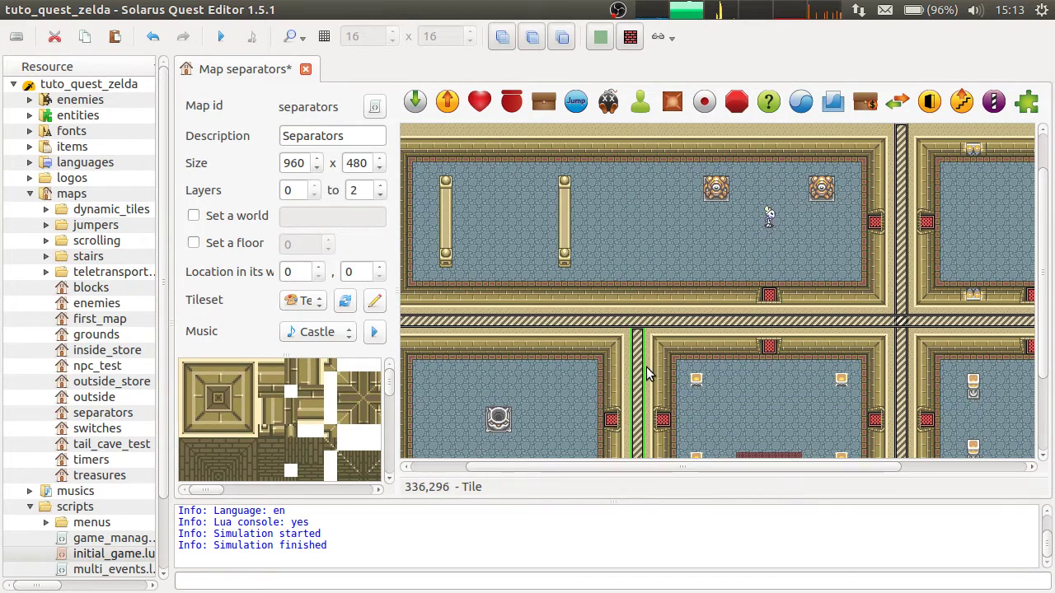
{"action": "scroll", "coordinate": [645, 365], "scroll_direction": "down", "scroll_amount": 2}
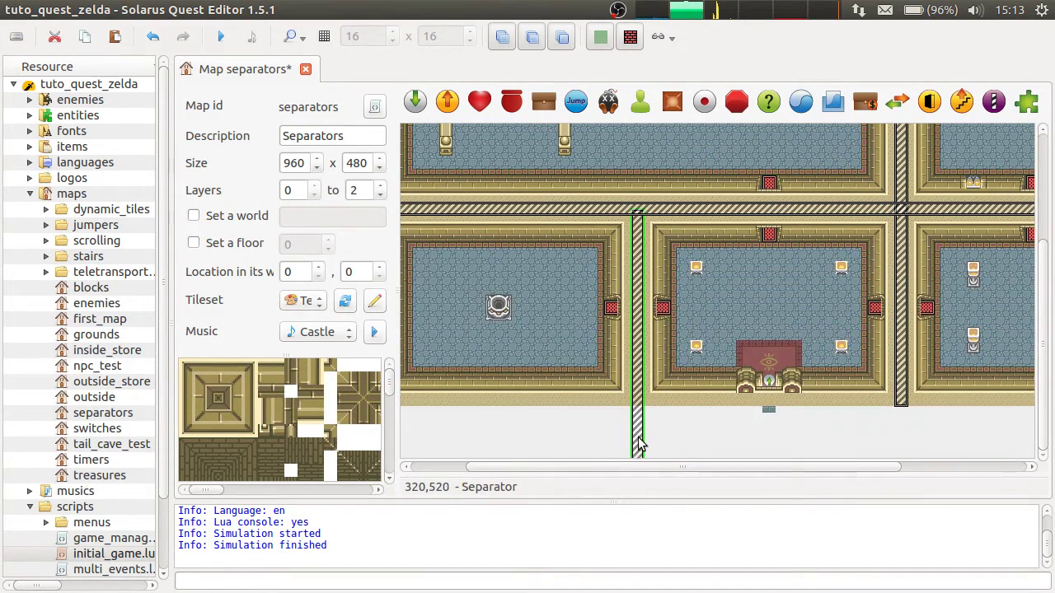
{"action": "left_click_drag", "start_coordinate": [637, 449], "coordinate": [638, 402]}
{"action": "key", "text": "ctrl+s"}
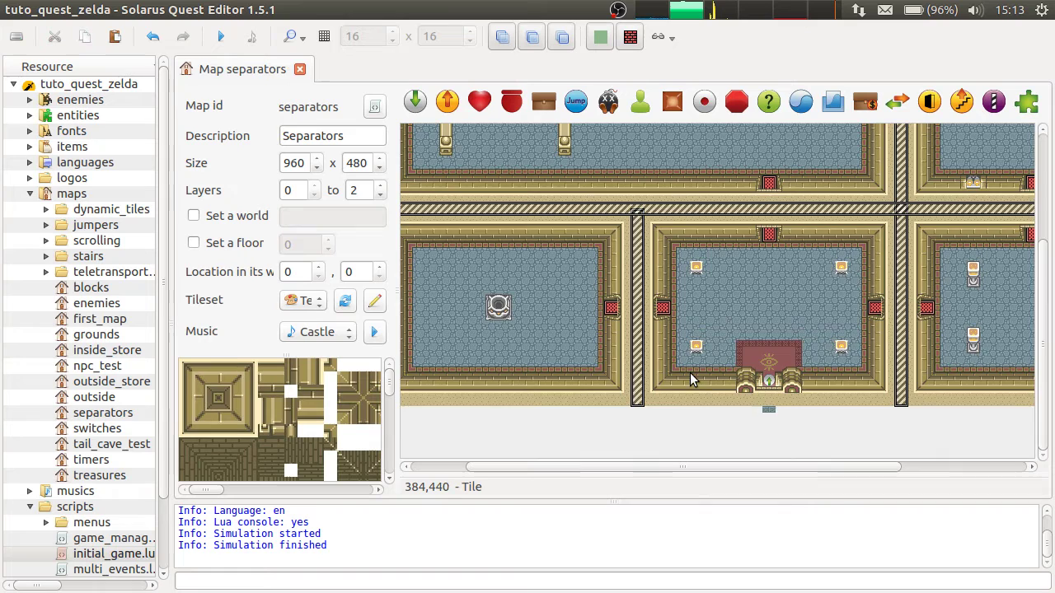
Step: Highlight the horizontal separator and the shortened vertical separator together to examine their T-junction
{"action": "scroll", "coordinate": [701, 355], "scroll_direction": "up", "scroll_amount": 2}
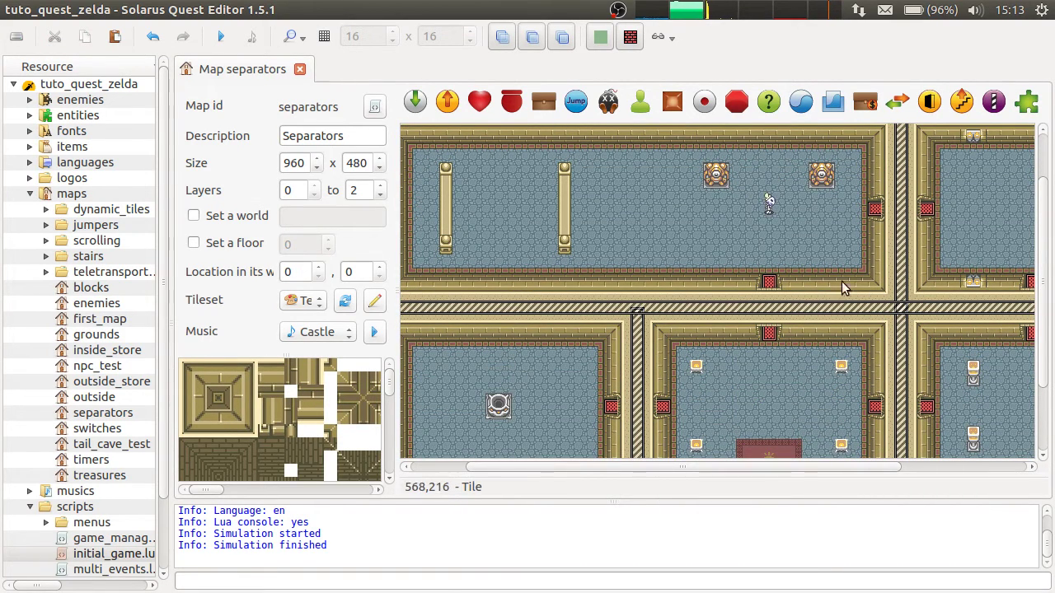
{"action": "left_click", "coordinate": [629, 312]}
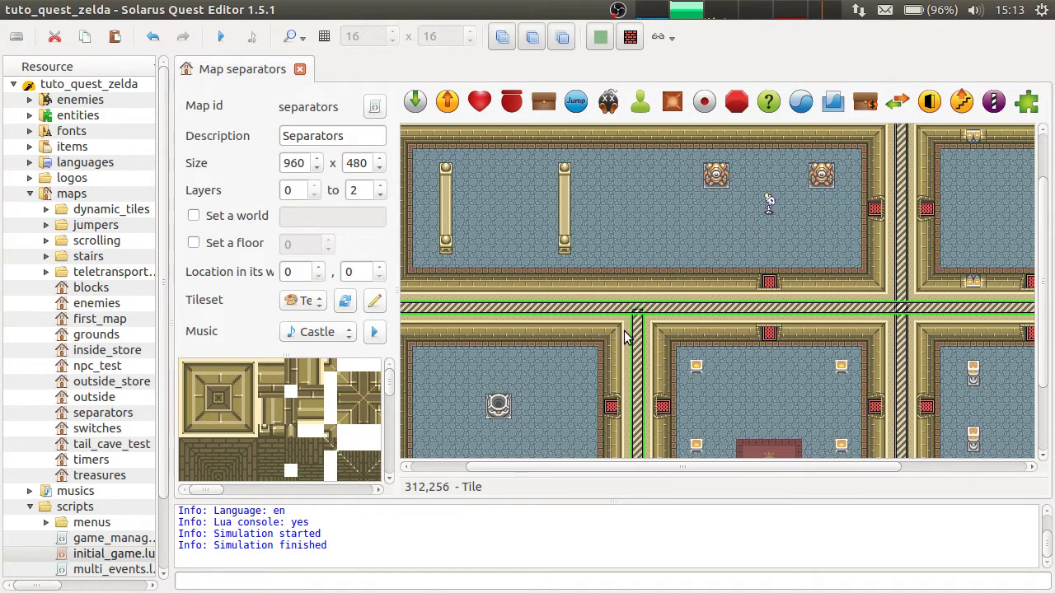
{"action": "left_click", "coordinate": [644, 251]}
Step: Run the quest, walk the hero through the north doorway into the merged room, and attack the skeleton enemy
{"action": "left_click", "coordinate": [221, 37]}
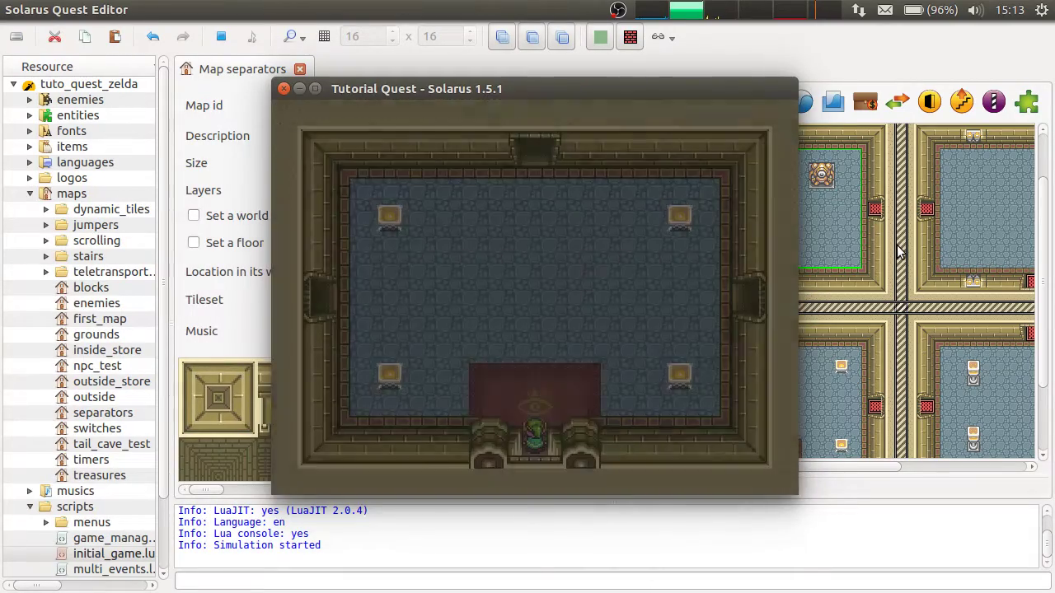
{"action": "key", "text": "Up"}
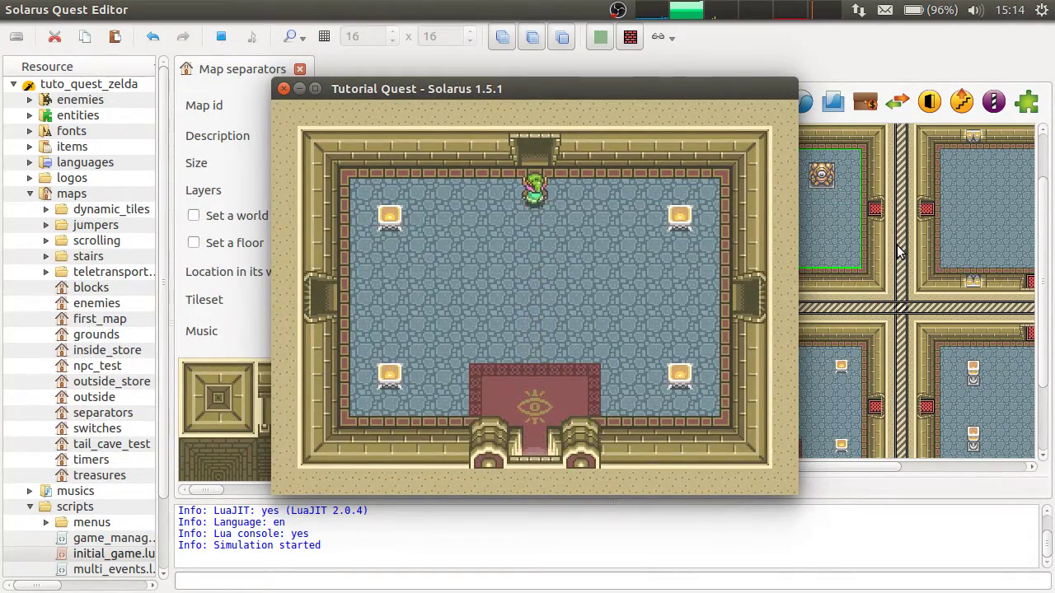
{"action": "key", "text": "c"}
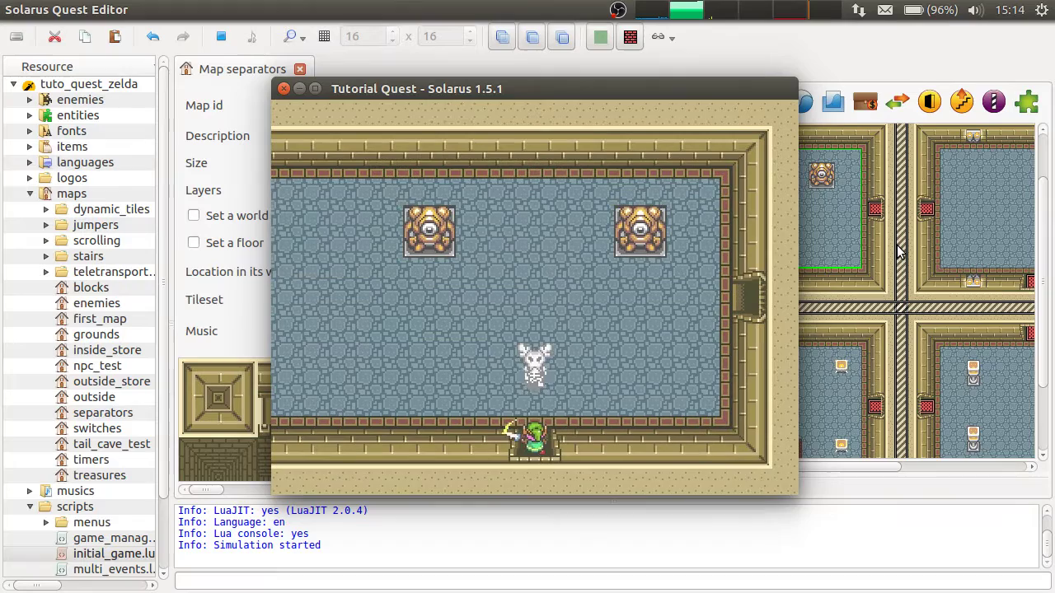
{"action": "key", "text": "Left"}
{"action": "key", "text": "Right"}
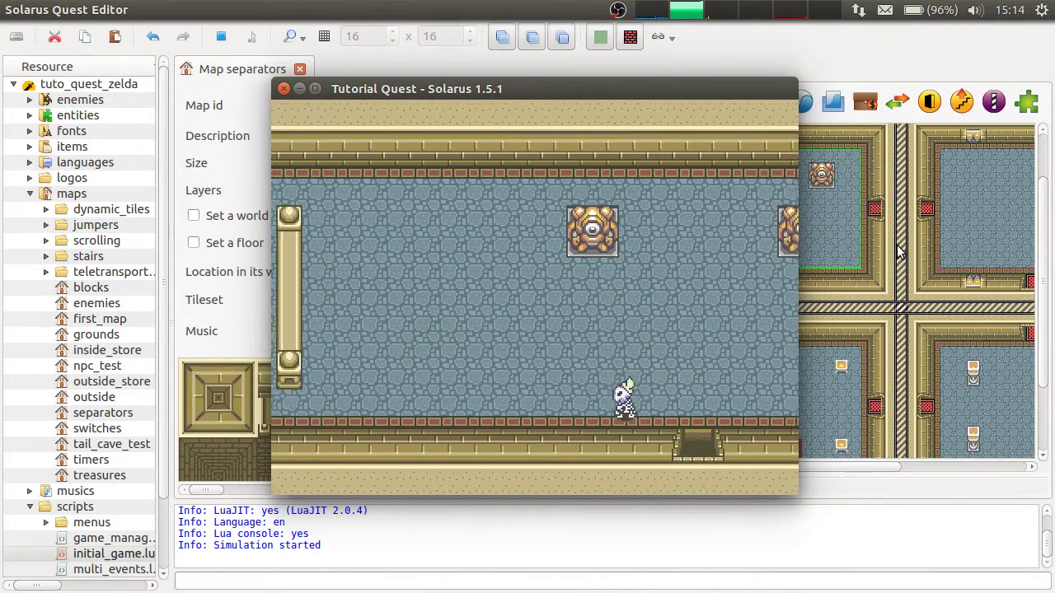
Step: Walk the hero west to the nearest long pillar and back to the merged room's eastern end to check camera scrolling
{"action": "key", "text": "Left"}
{"action": "key", "text": "Up"}
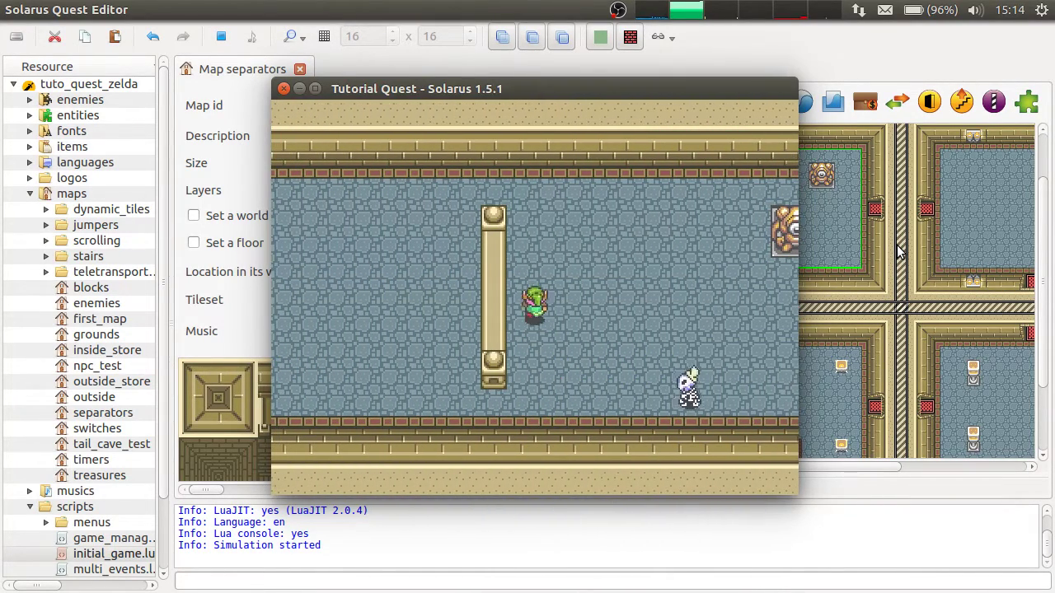
{"action": "key", "text": "Left"}
{"action": "key", "text": "Right"}
{"action": "key", "text": "Down"}
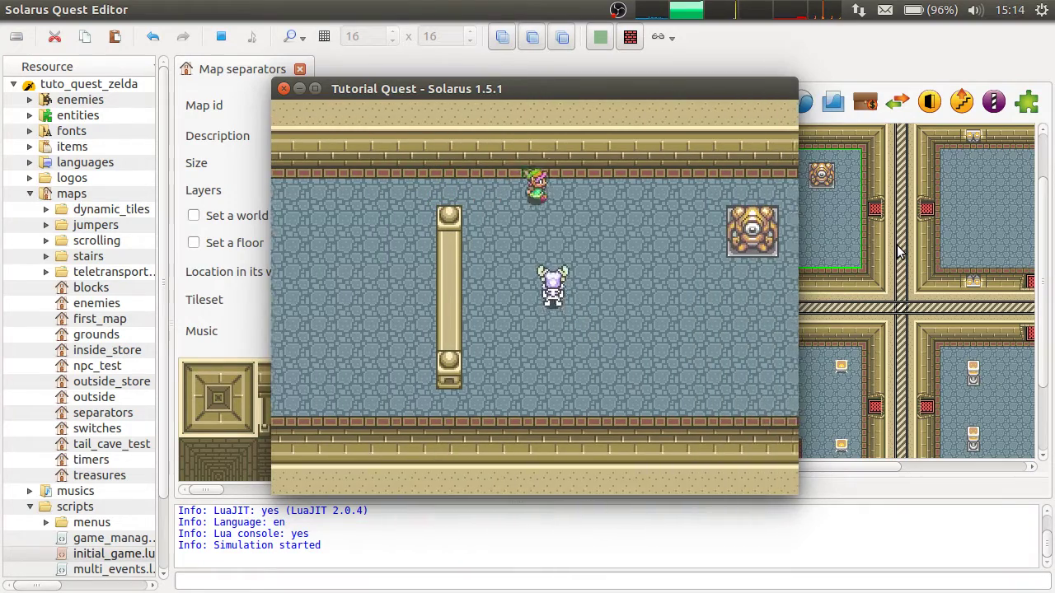
{"action": "key", "text": "Right"}
{"action": "key", "text": "Down"}
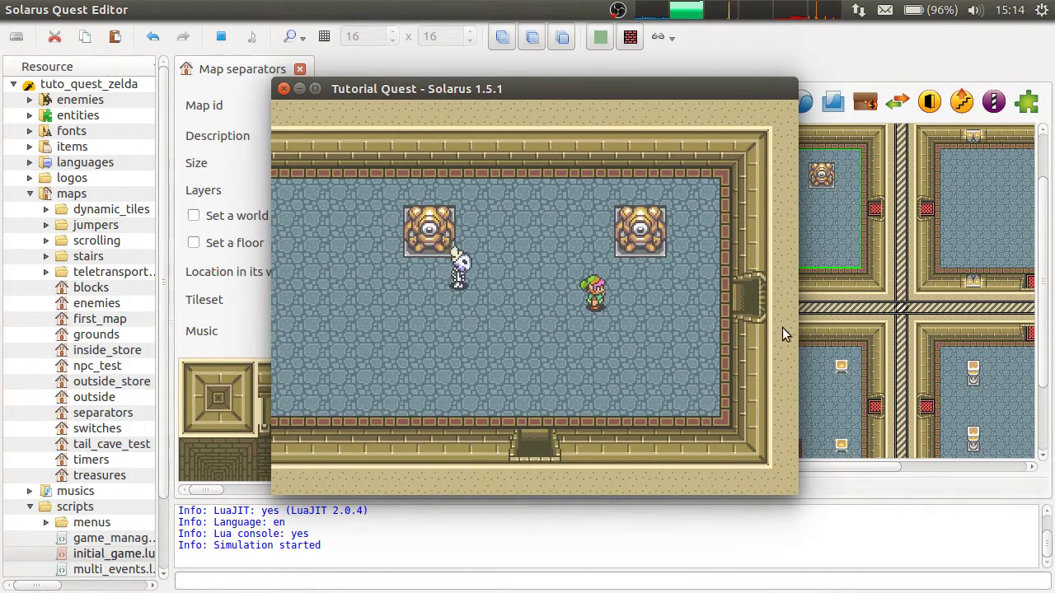
Step: Walk the hero along the merged room to the space behind its westernmost pillar, and close the test game
{"action": "key", "text": "Left"}
{"action": "key", "text": "Down"}
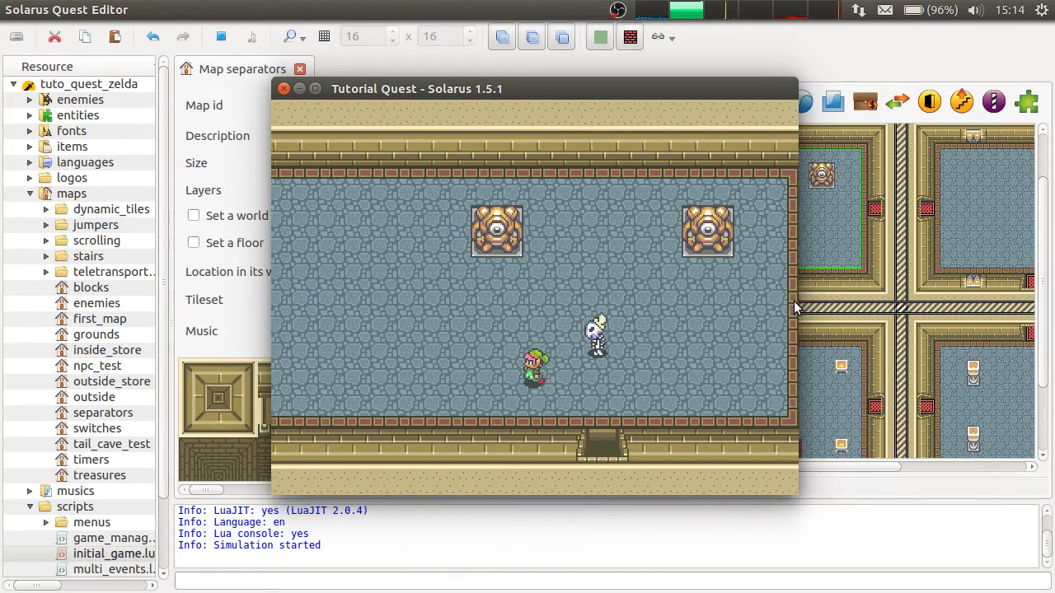
{"action": "key", "text": "Left"}
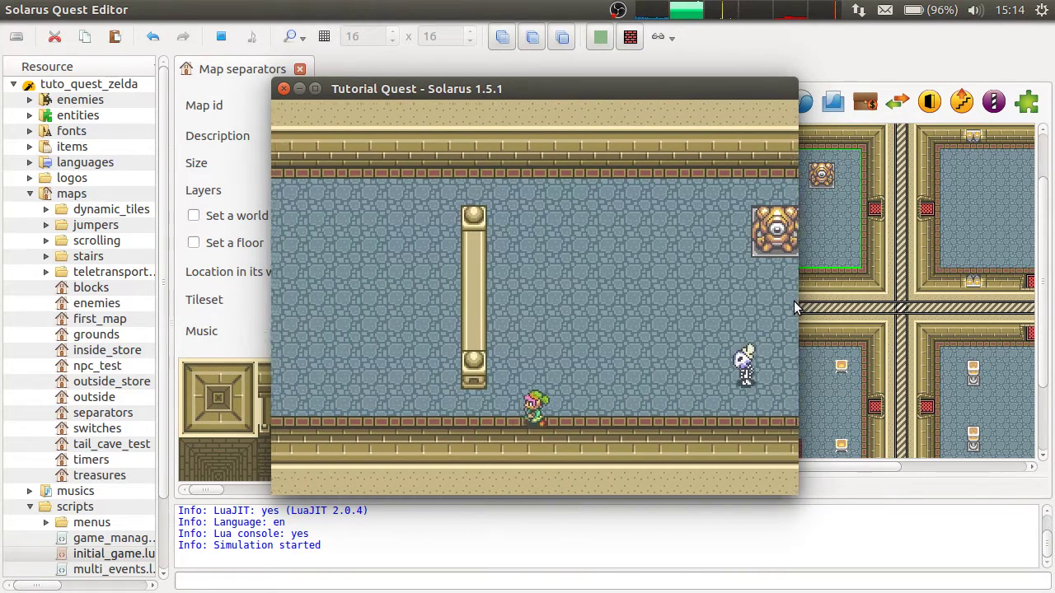
{"action": "key", "text": "Left"}
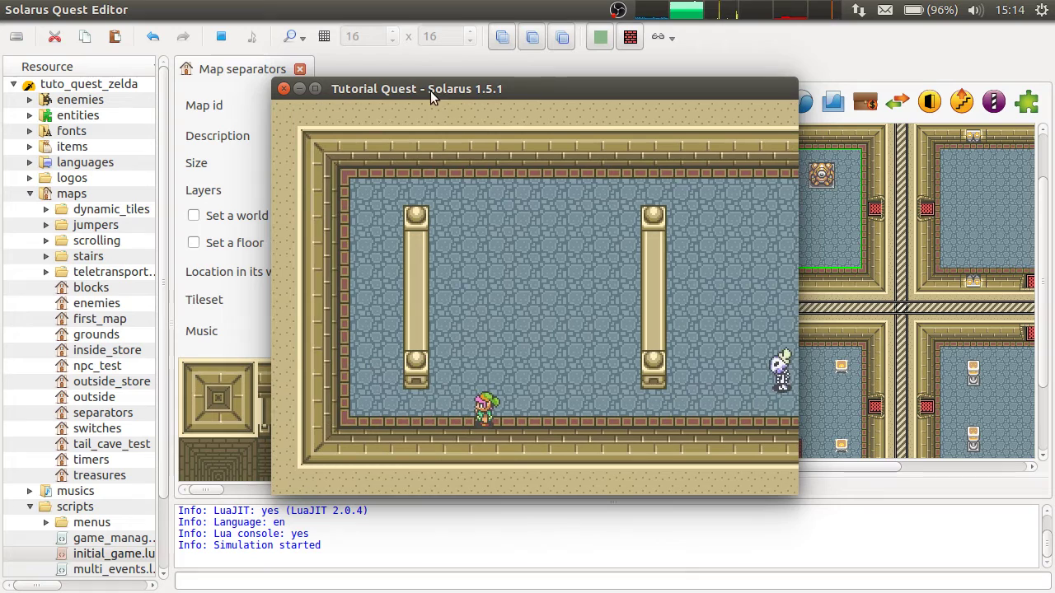
{"action": "key", "text": "Left"}
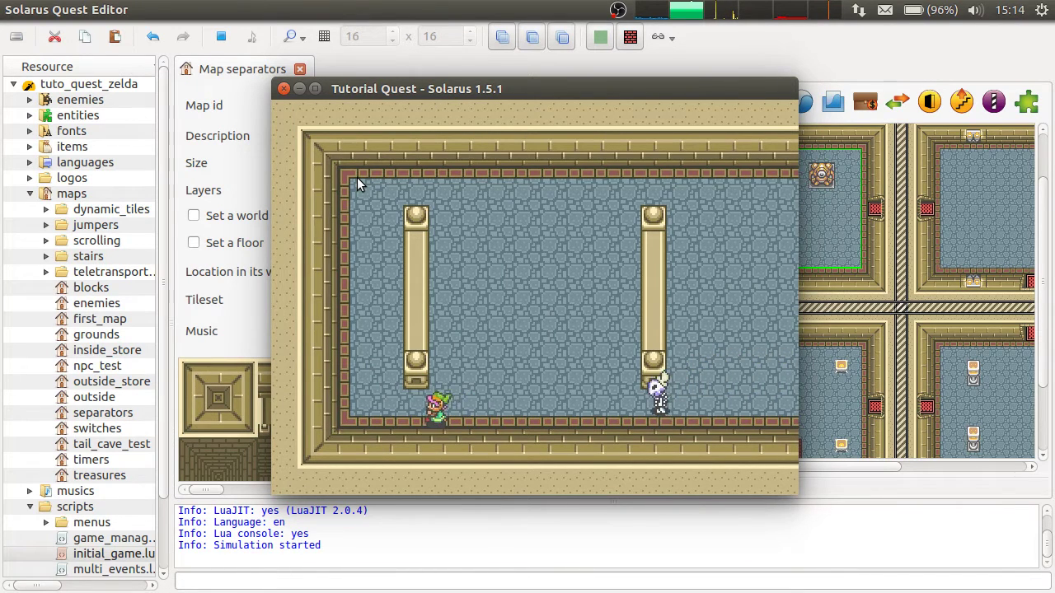
{"action": "key", "text": "Up"}
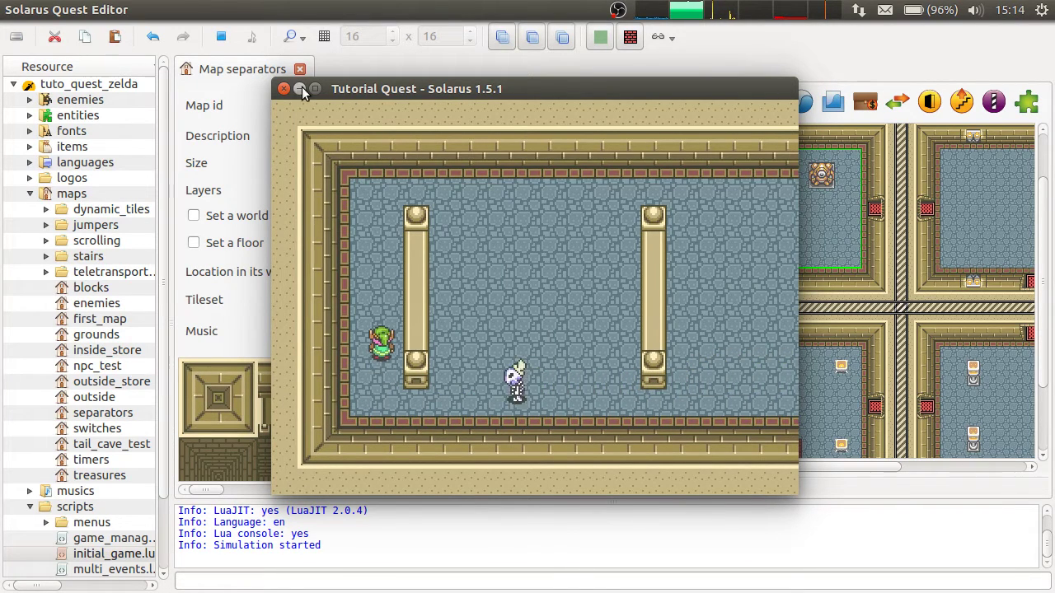
{"action": "left_click", "coordinate": [284, 89]}
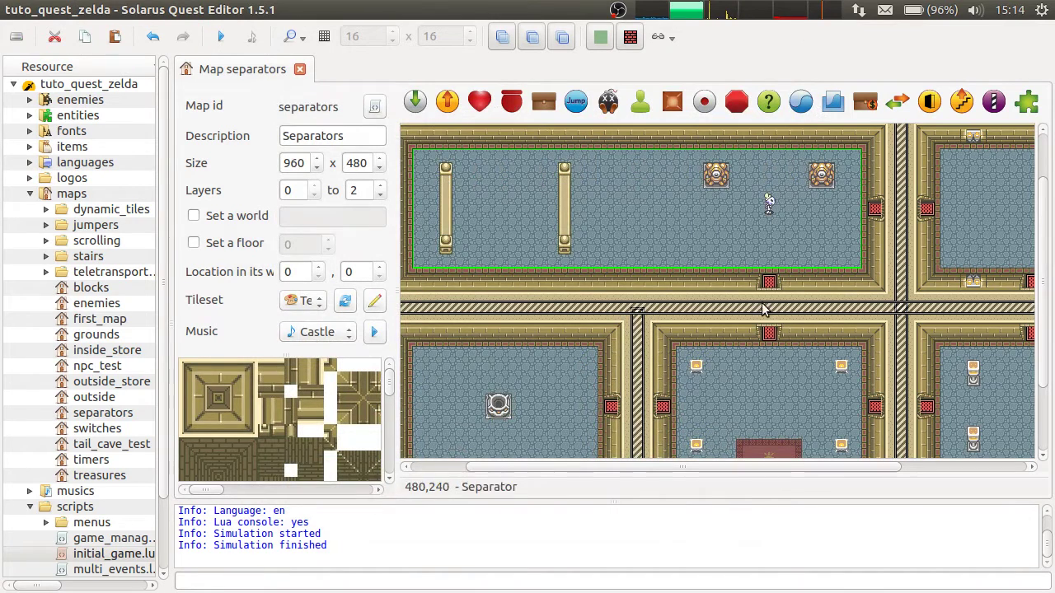
Step: Select the vertical and horizontal separators meeting below the merged room to check their junction, and clear the selection
{"action": "key", "text": "Escape"}
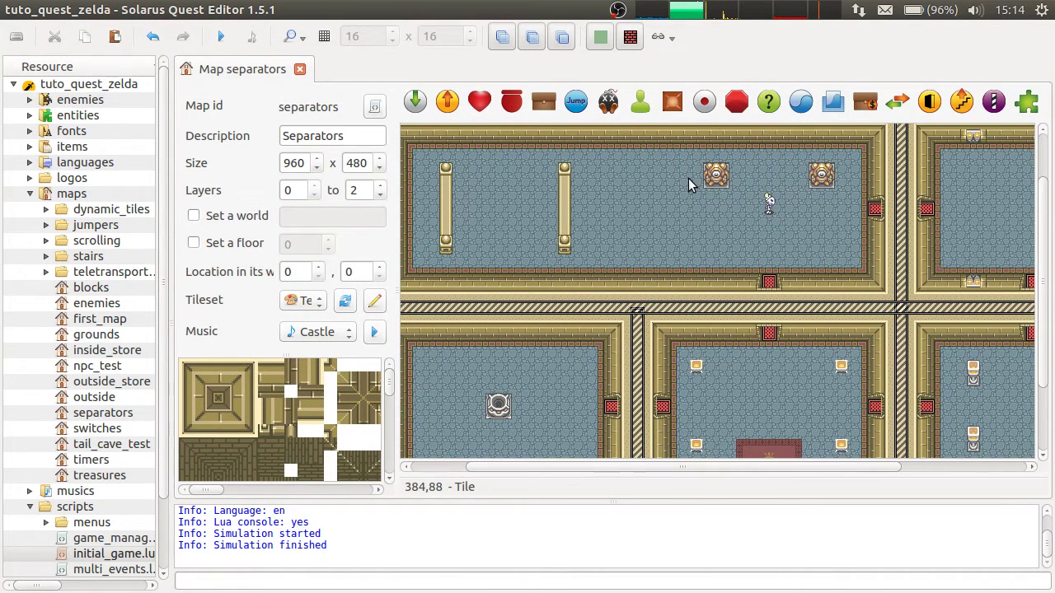
{"action": "left_click", "coordinate": [637, 326]}
{"action": "left_click", "coordinate": [598, 305], "text": "ctrl"}
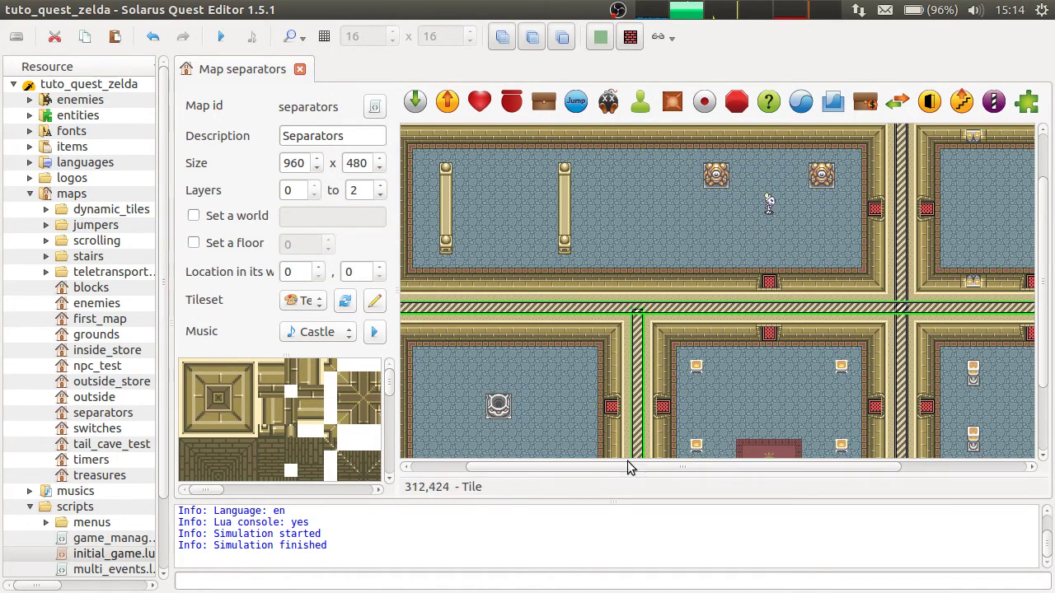
{"action": "left_click", "coordinate": [706, 249]}
{"action": "key", "text": "Escape"}
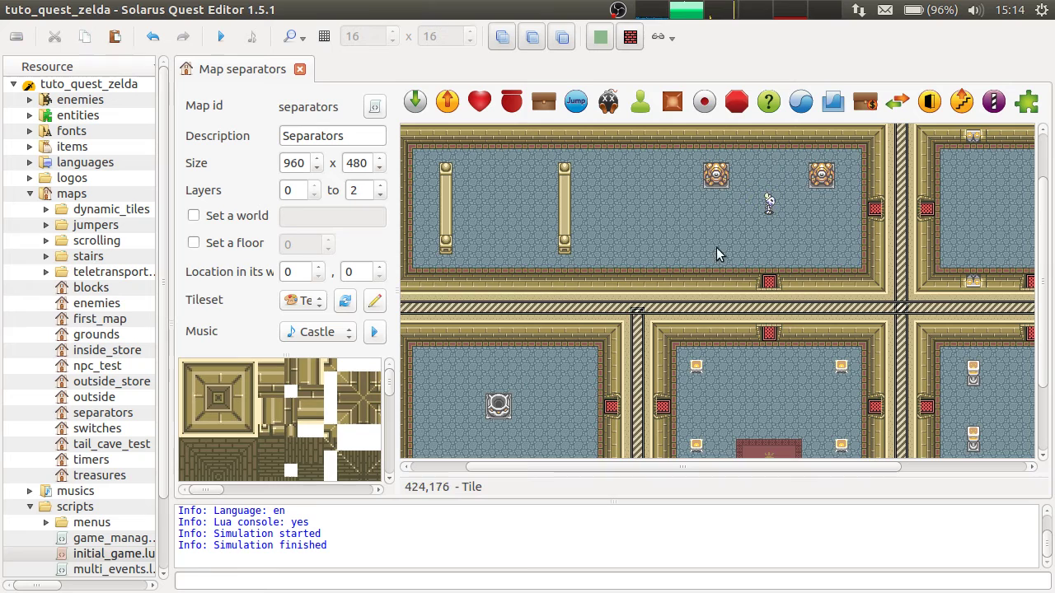
Step: Move the facing doorways between the merged room and the starting room west, in line with the western torches, and save the map
{"action": "left_click_drag", "start_coordinate": [714, 239], "coordinate": [817, 390]}
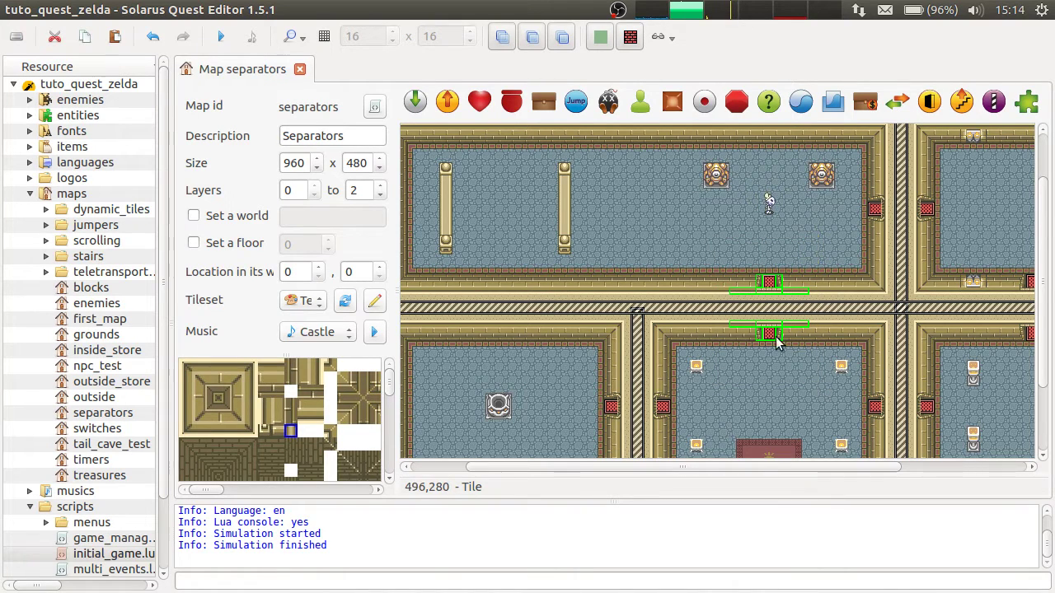
{"action": "left_click_drag", "start_coordinate": [771, 338], "coordinate": [694, 334]}
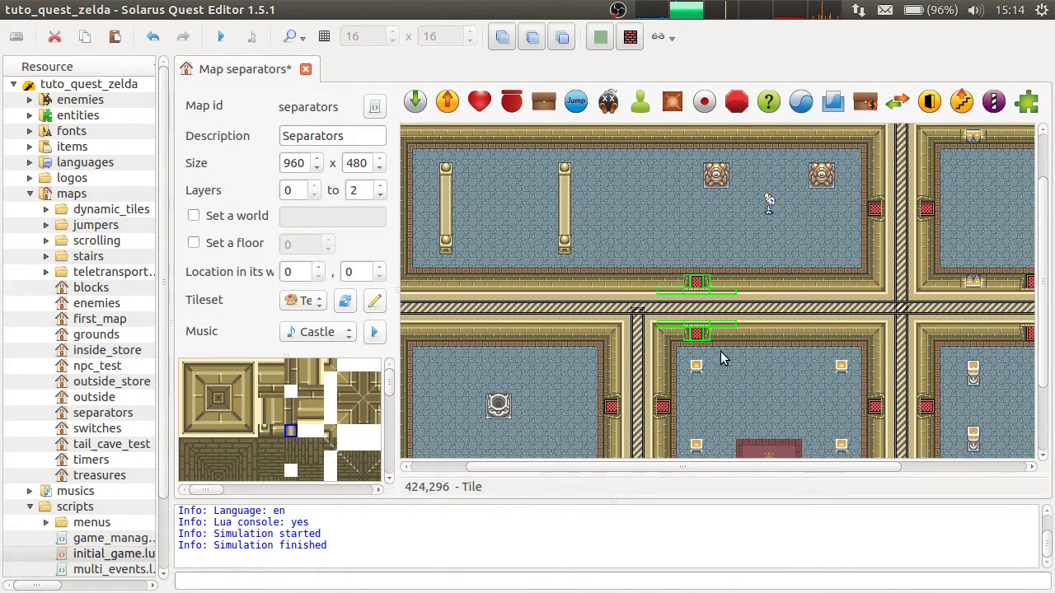
{"action": "left_click", "coordinate": [720, 352]}
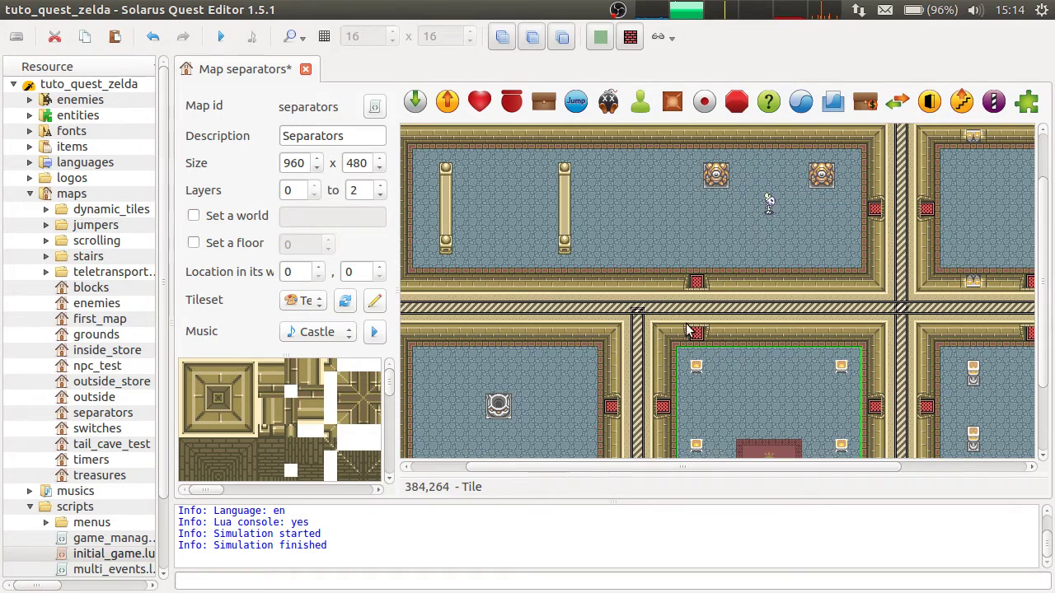
{"action": "left_click", "coordinate": [639, 312]}
{"action": "left_click", "coordinate": [644, 281]}
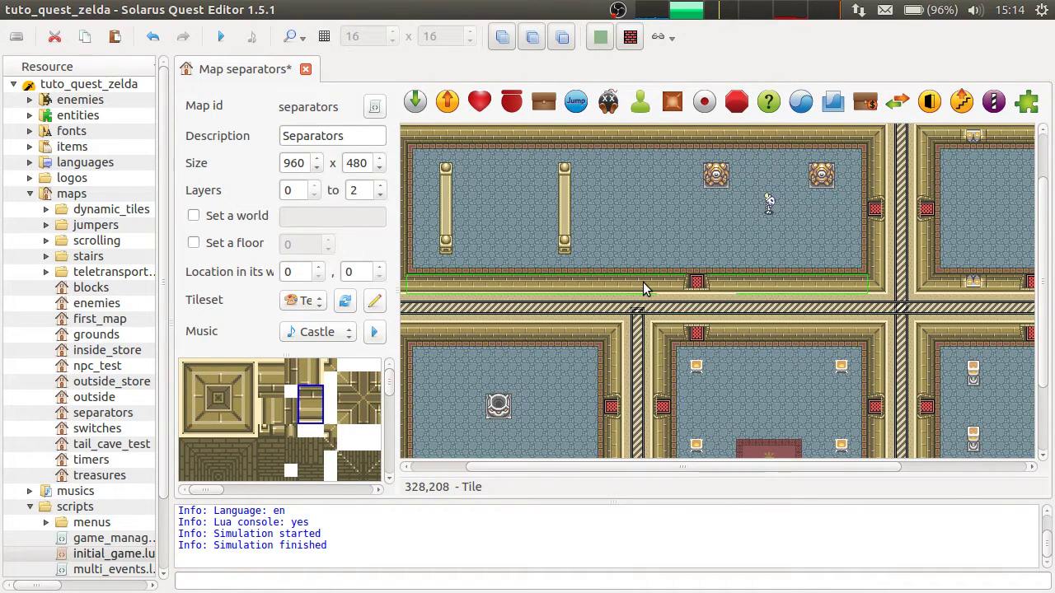
{"action": "key", "text": "ctrl+s"}
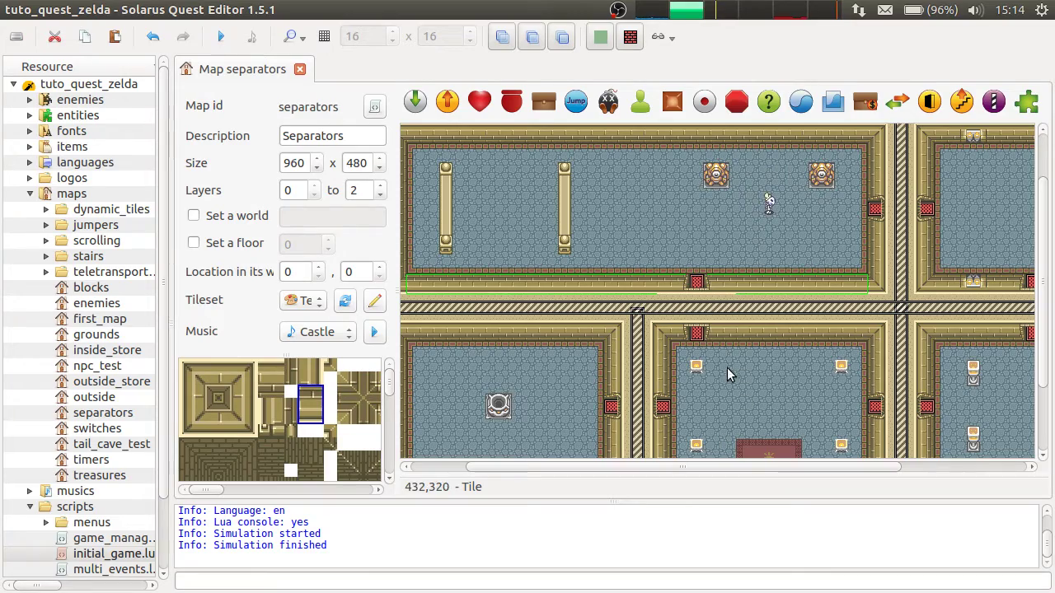
Step: Run the quest and walk the hero from the starting room through the relocated north doorway
{"action": "middle_click_drag", "start_coordinate": [695, 331], "coordinate": [560, 230]}
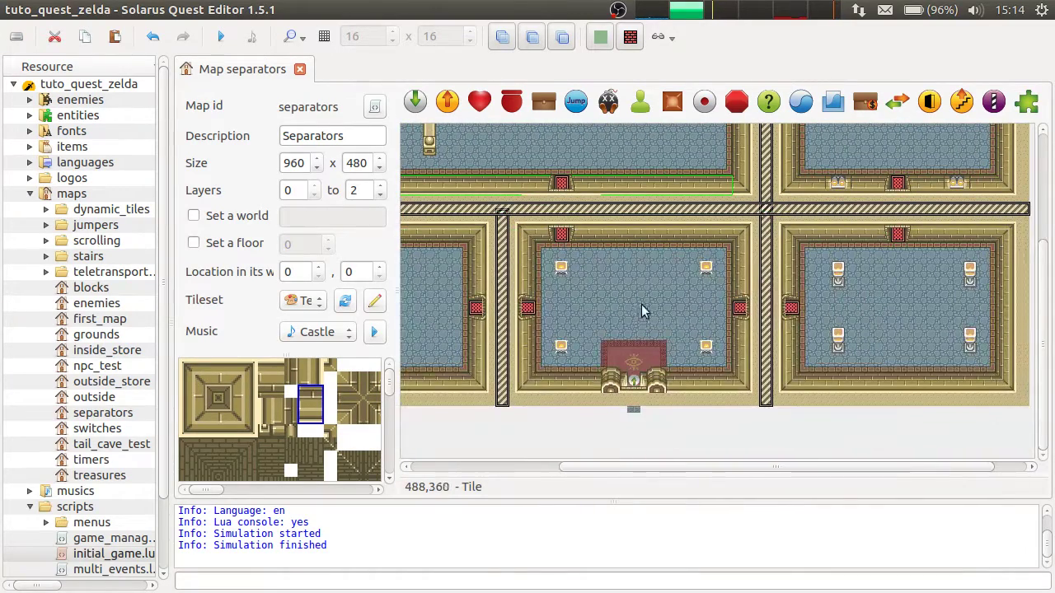
{"action": "scroll", "coordinate": [639, 306], "scroll_direction": "up", "scroll_amount": 2, "text": "ctrl"}
{"action": "scroll", "coordinate": [635, 330], "scroll_direction": "down", "scroll_amount": 2, "text": "ctrl"}
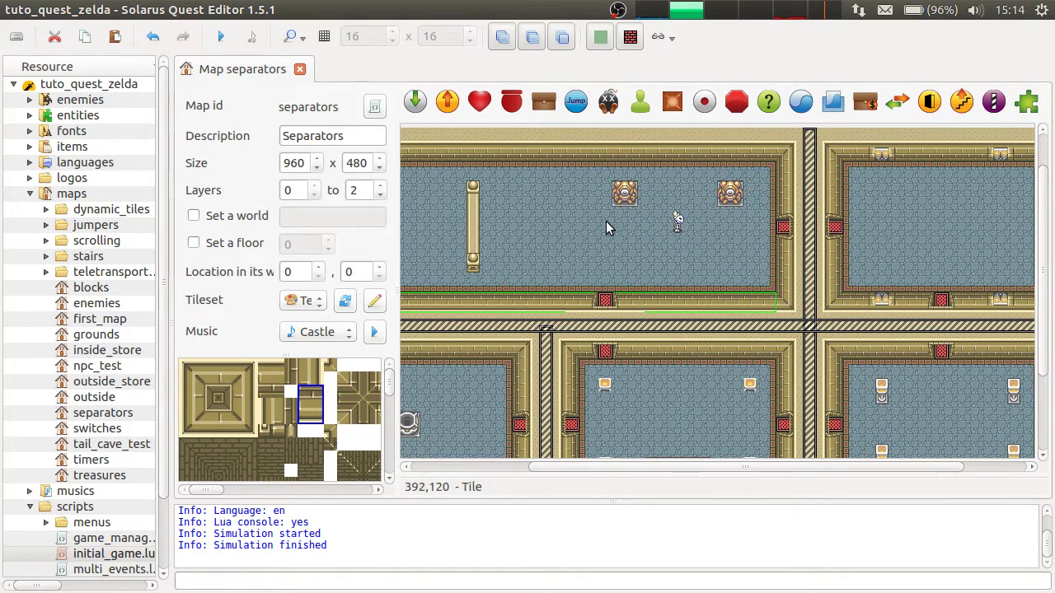
{"action": "left_click", "coordinate": [549, 354]}
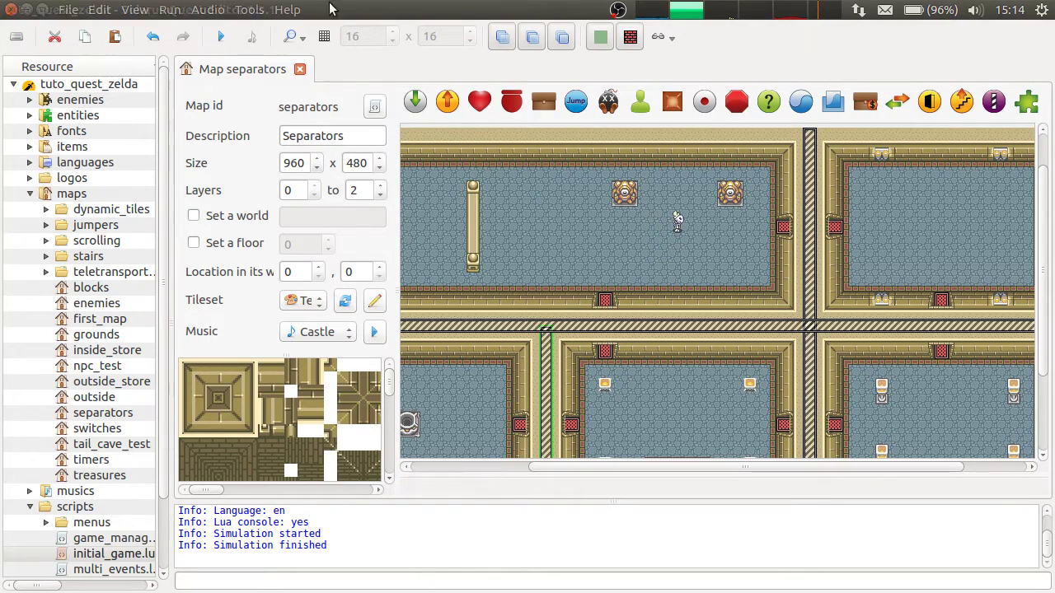
{"action": "left_click", "coordinate": [218, 39]}
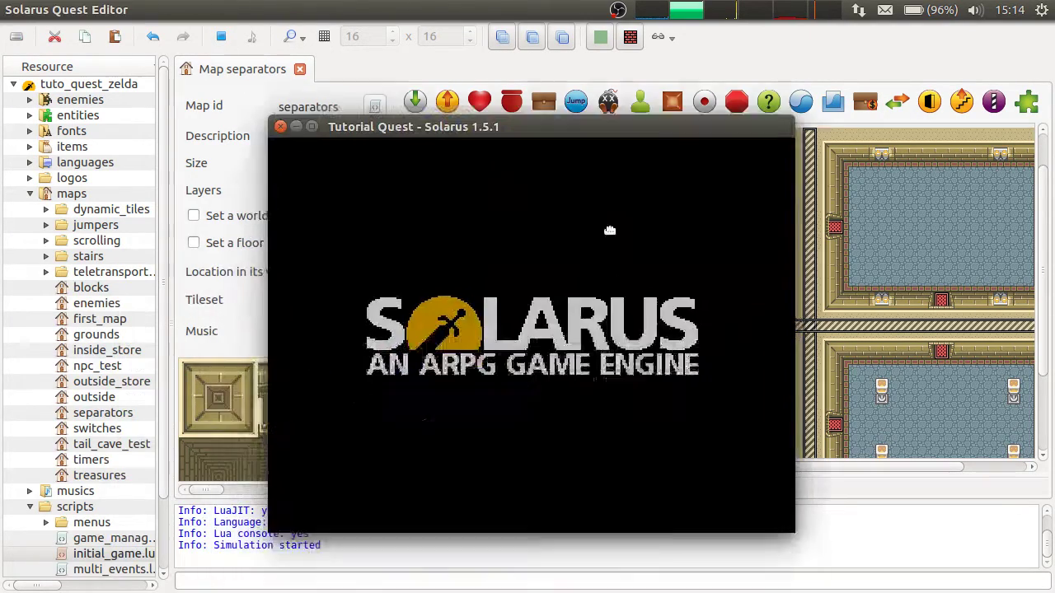
{"action": "key", "text": "Up"}
{"action": "key", "text": "Left"}
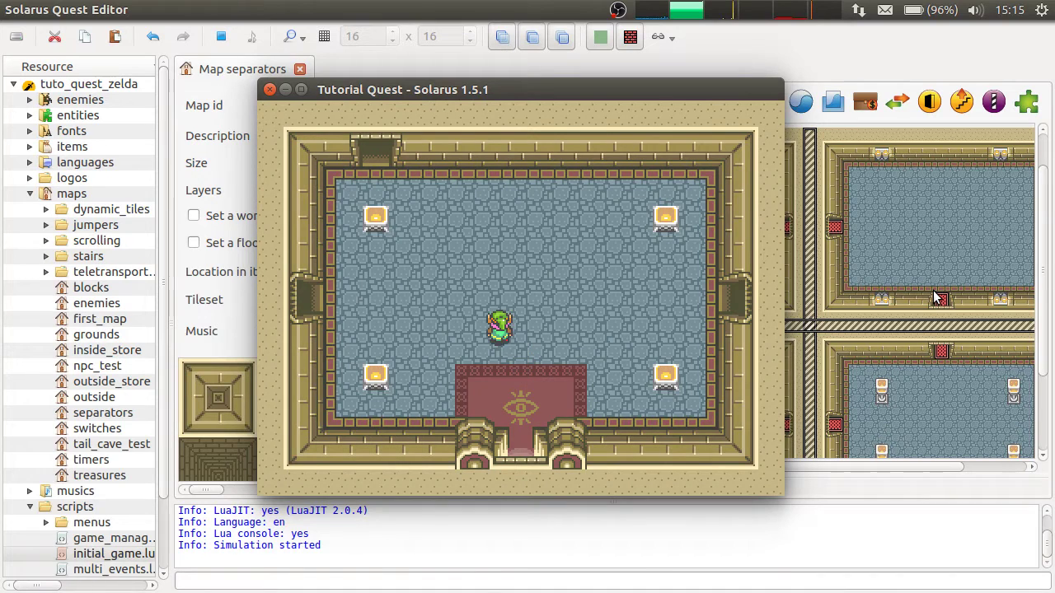
{"action": "key", "text": "Up"}
{"action": "key", "text": "Left"}
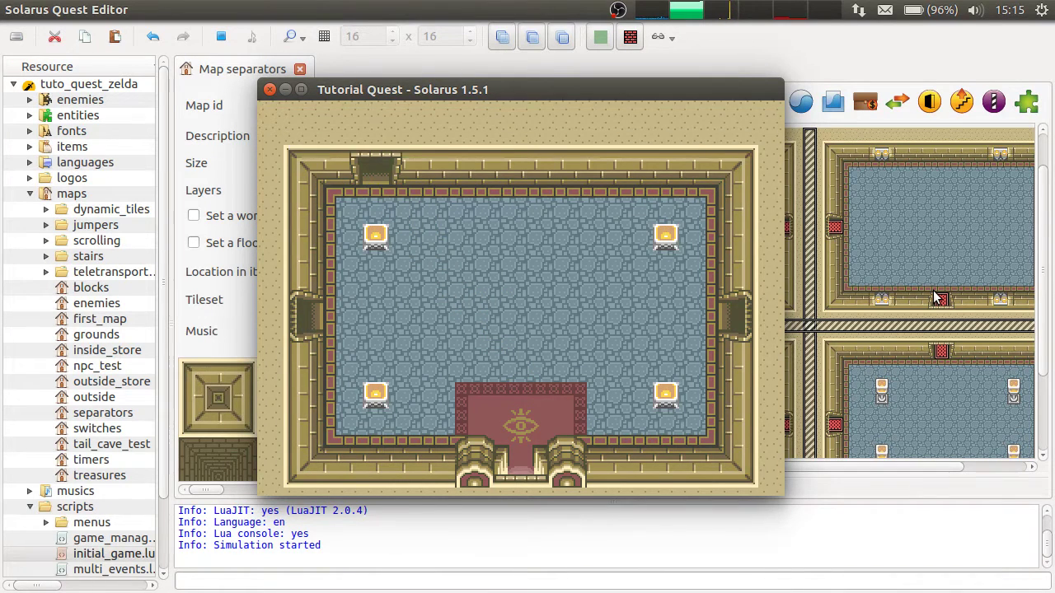
Step: Fight the horned skeleton with the sword at the relocated doorway and walk the hero onto the merged room's floor
{"action": "key", "text": "c"}
{"action": "key", "text": "Up"}
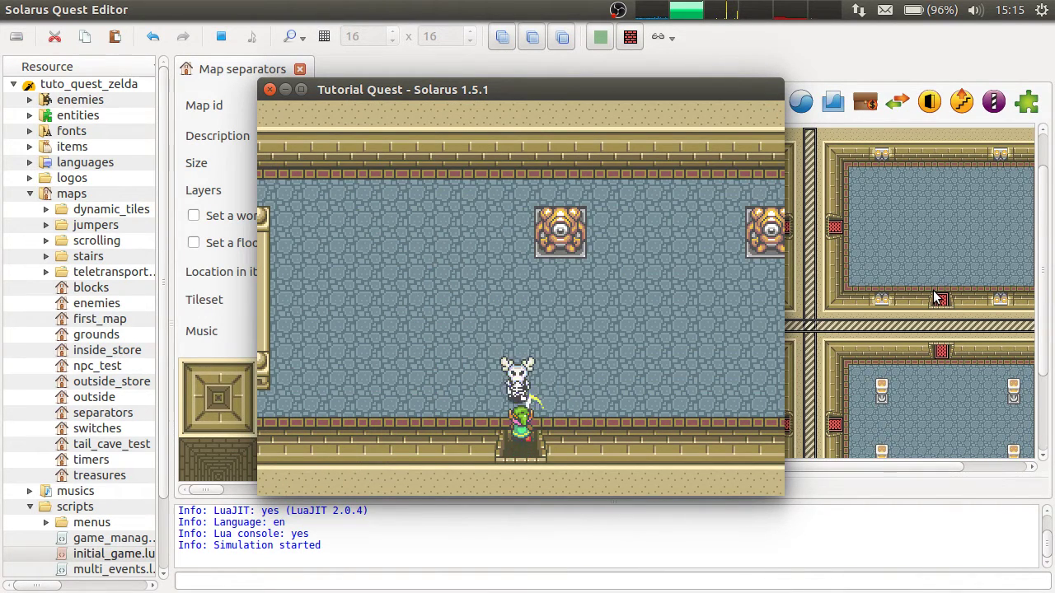
{"action": "key", "text": "Up"}
{"action": "key", "text": "c"}
{"action": "key", "text": "c"}
{"action": "key", "text": "c"}
{"action": "key", "text": "c"}
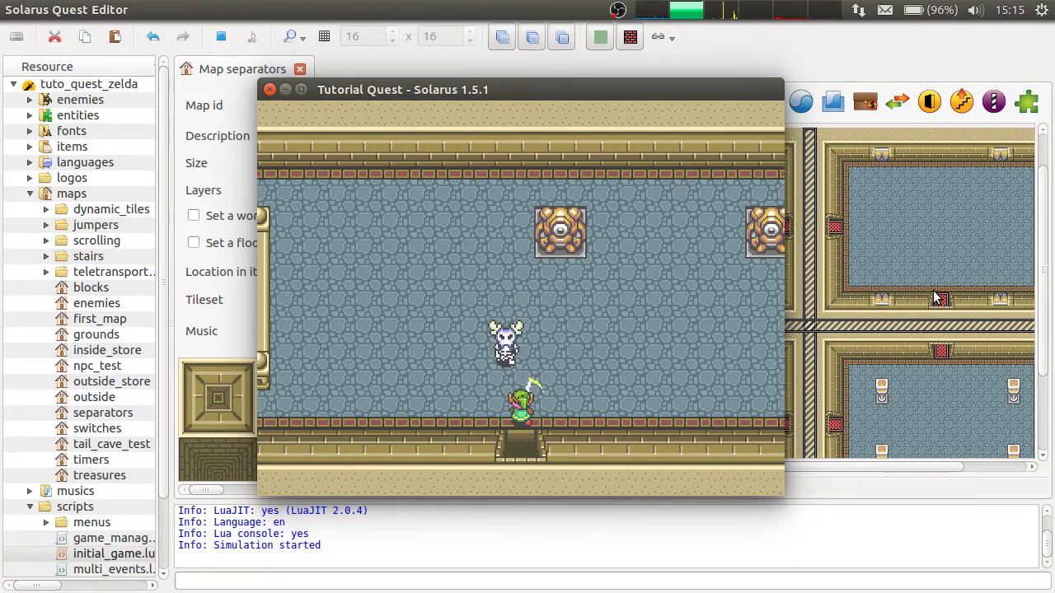
{"action": "key", "text": "Up"}
{"action": "key", "text": "Down"}
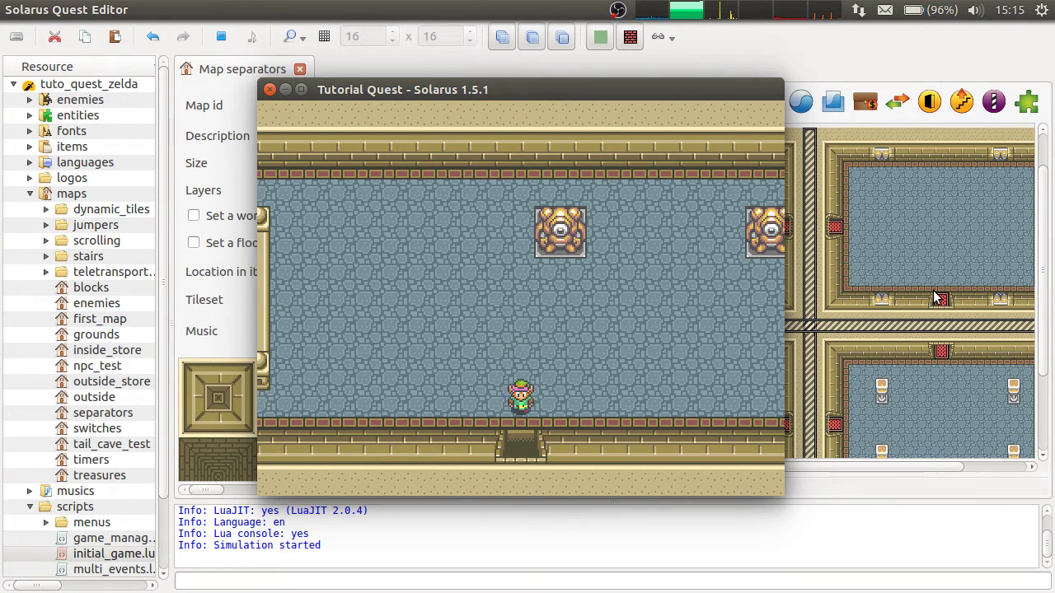
Step: Walk the hero back and forth in the relocated doorway, return to the starting room, and close the test game
{"action": "key", "text": "Down"}
{"action": "key", "text": "Up"}
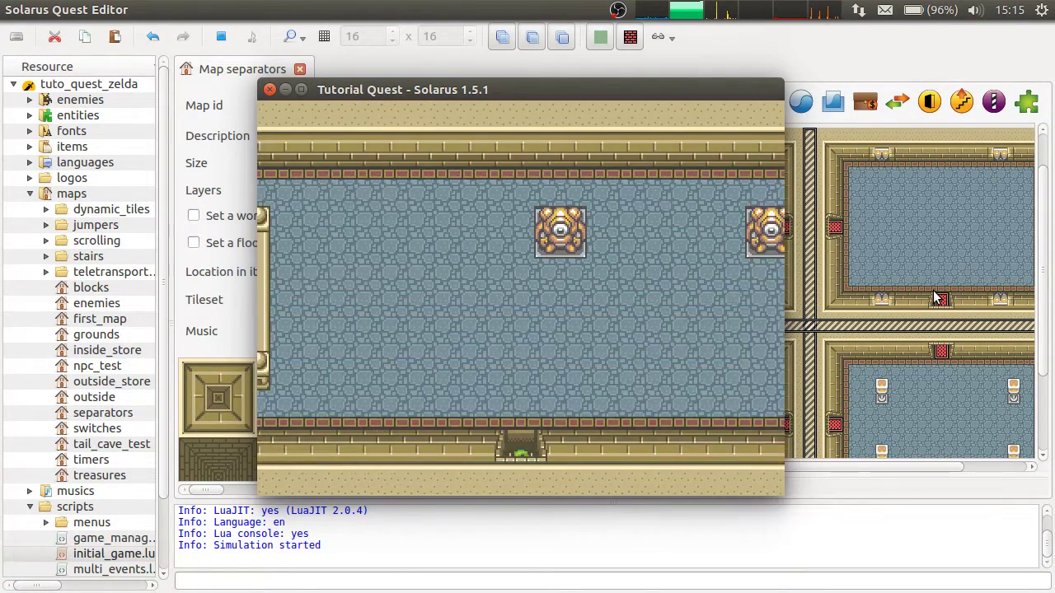
{"action": "key", "text": "Down"}
{"action": "key", "text": "Up"}
{"action": "key", "text": "Up"}
{"action": "key", "text": "Down"}
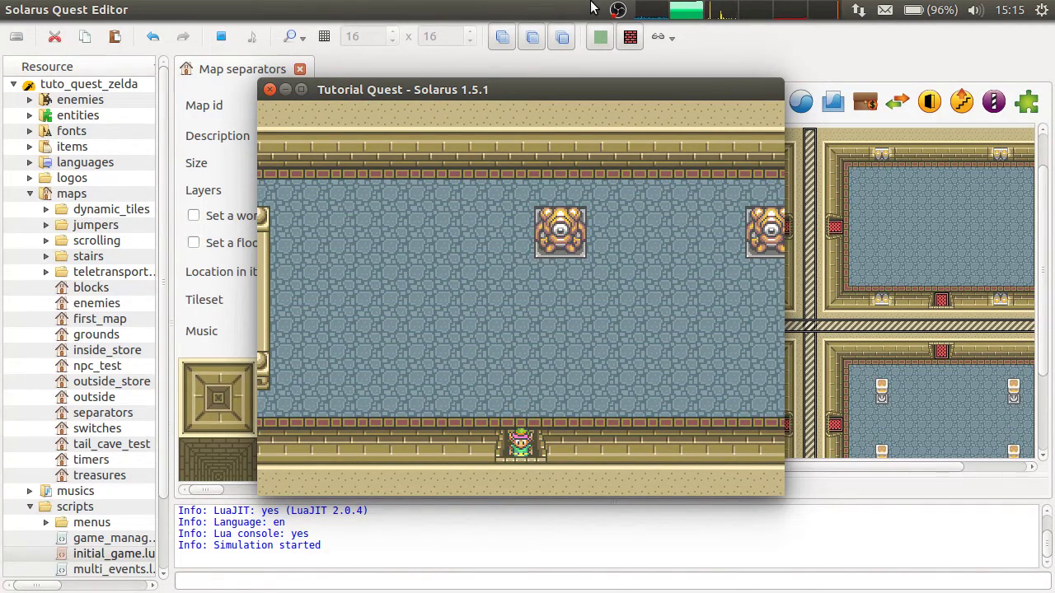
{"action": "key", "text": "Up"}
{"action": "key", "text": "Down"}
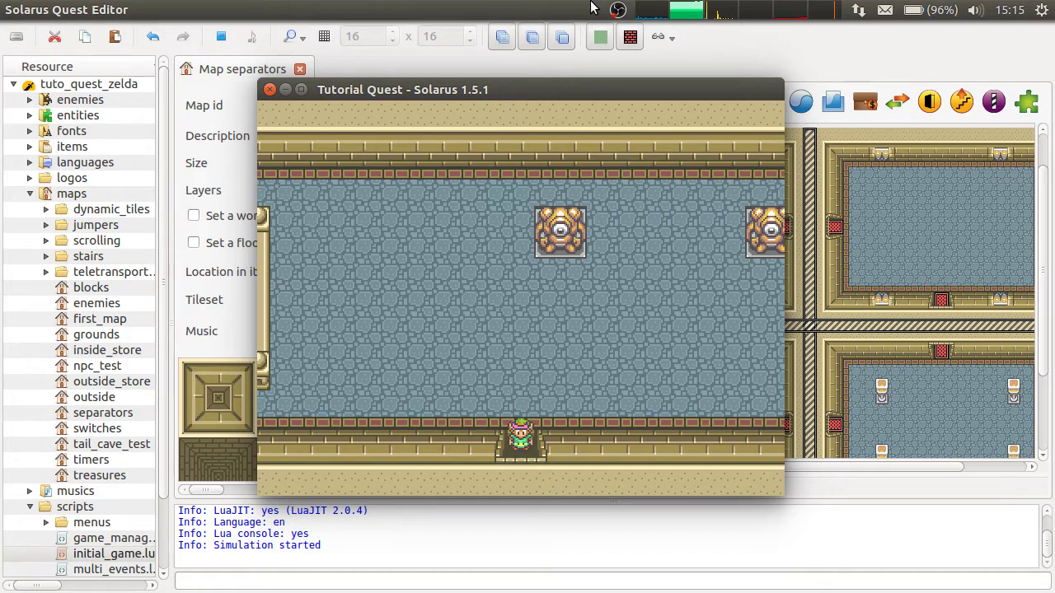
{"action": "key", "text": "Down"}
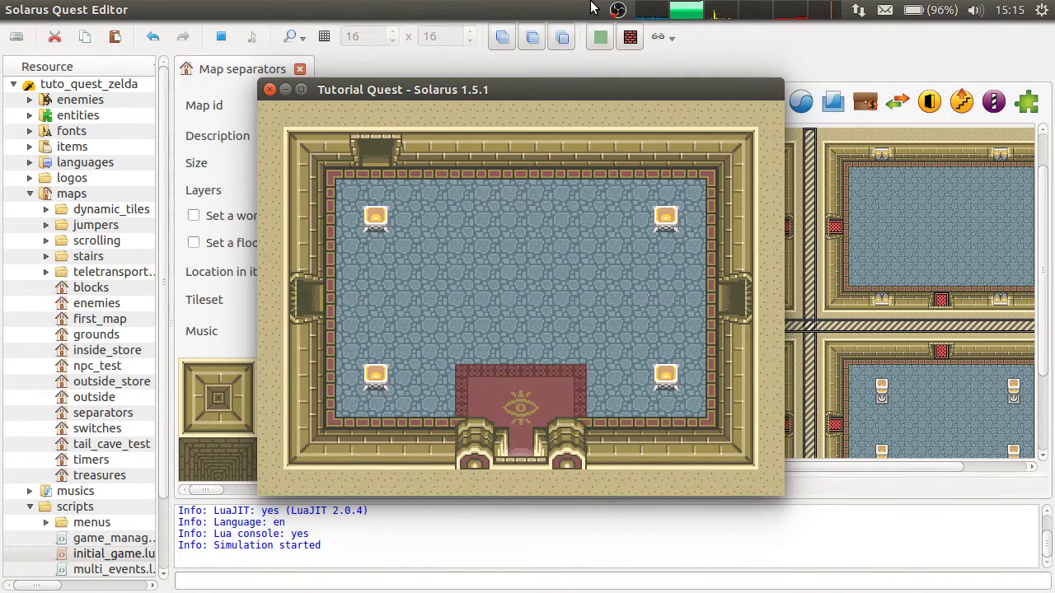
{"action": "left_click", "coordinate": [270, 89]}
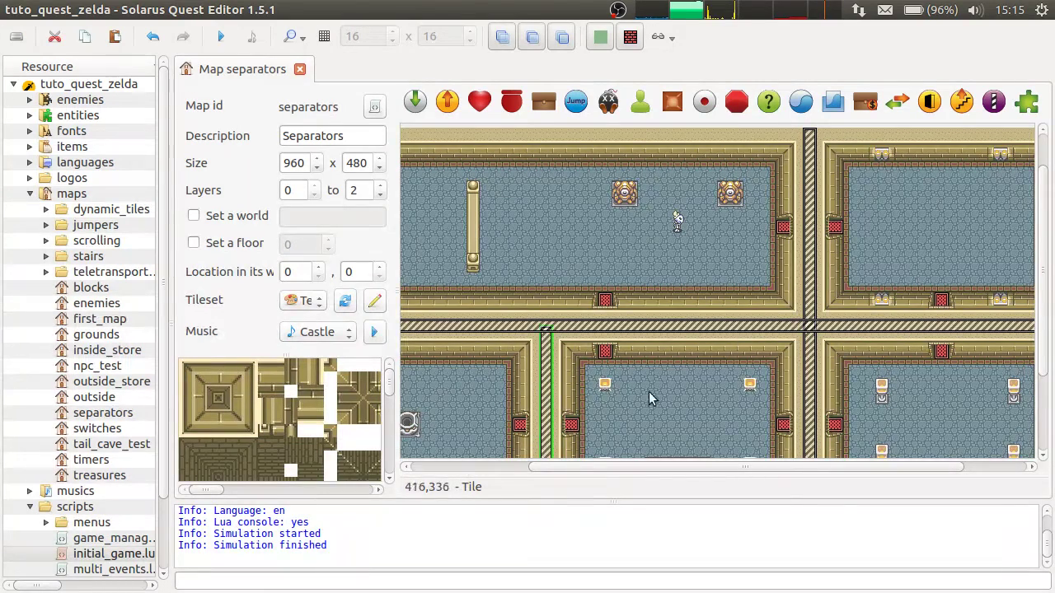
Step: Move the facing doorways to the middle of the starting room's north wall with the 16 × 16 grid enabled, and save the map
{"action": "key", "text": "Escape"}
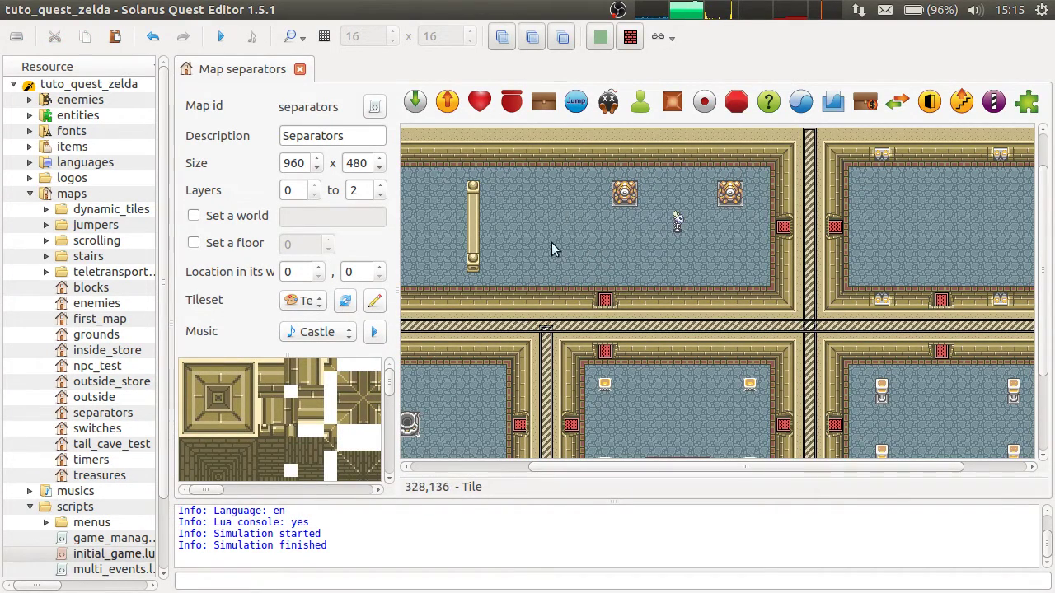
{"action": "left_click_drag", "start_coordinate": [577, 263], "coordinate": [672, 319]}
{"action": "key", "text": "ctrl+g"}
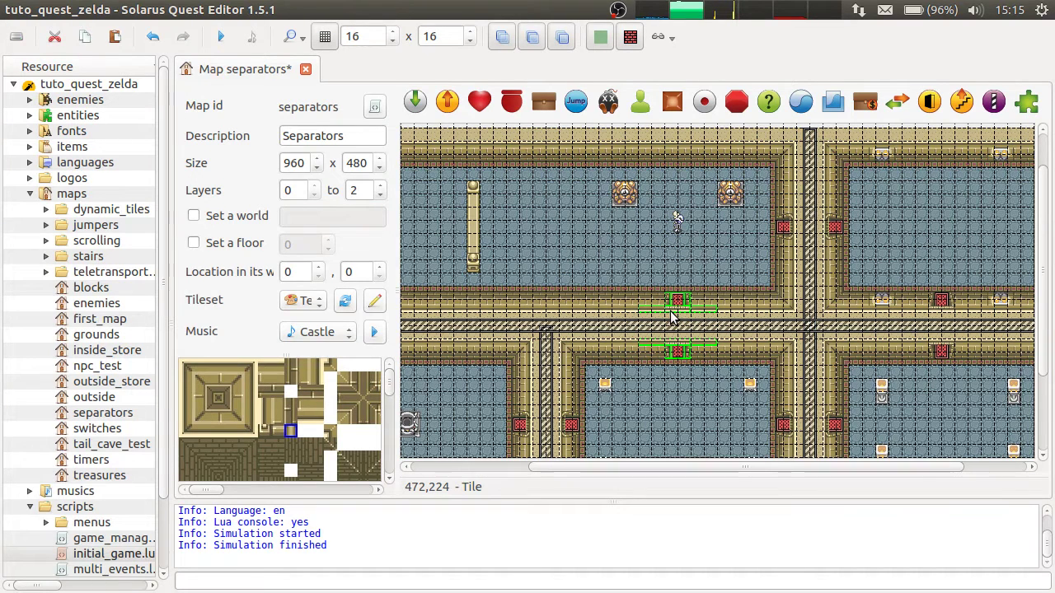
{"action": "key", "text": "Escape"}
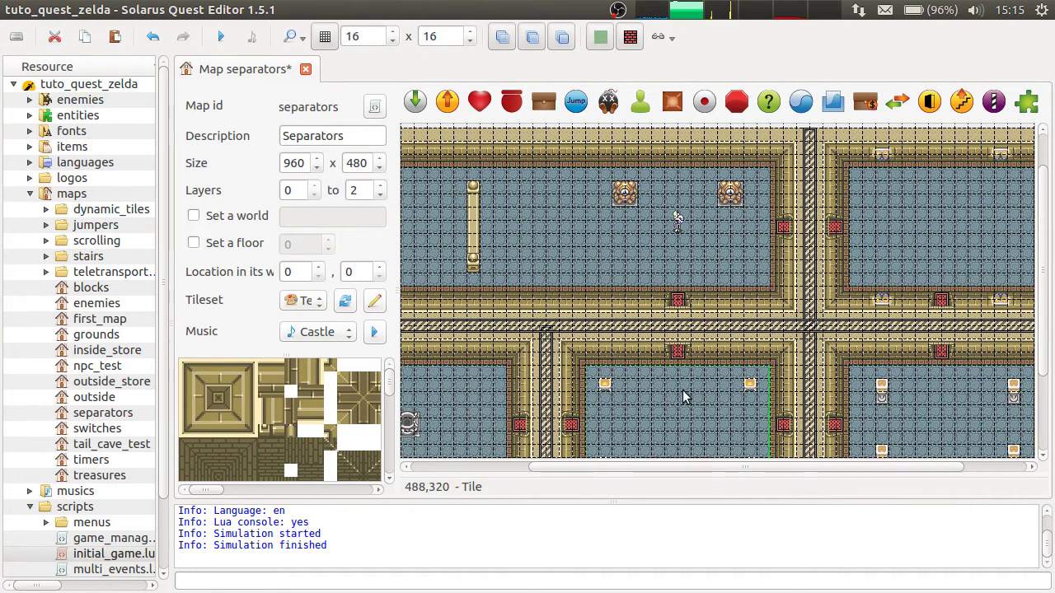
{"action": "key", "text": "ctrl+s"}
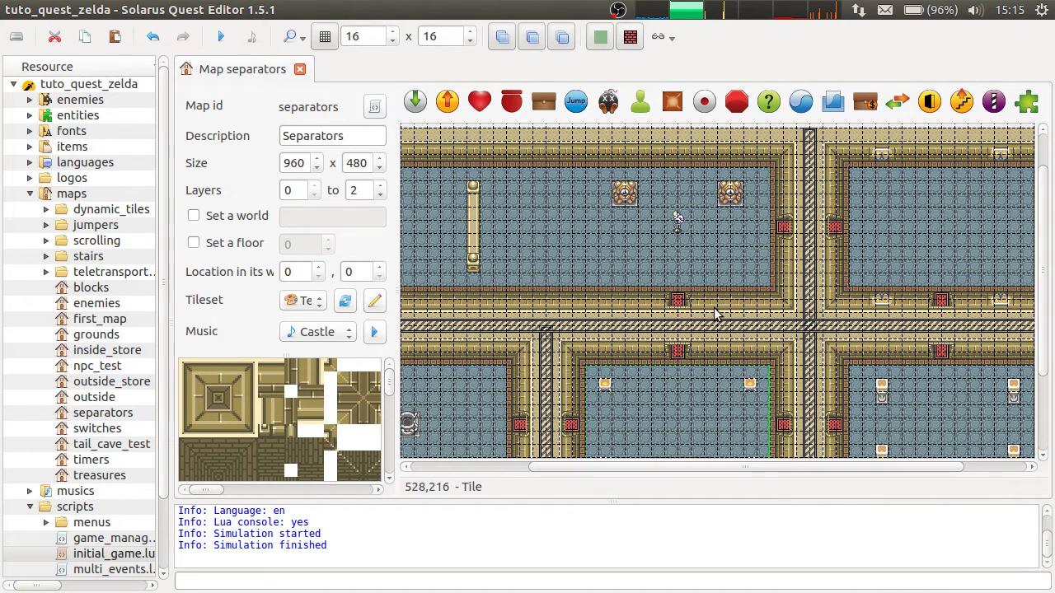
Step: Undo the last doorway move, shift the facing doorways east in line with the eastern torches, and save the map
{"action": "key", "text": "ctrl+z"}
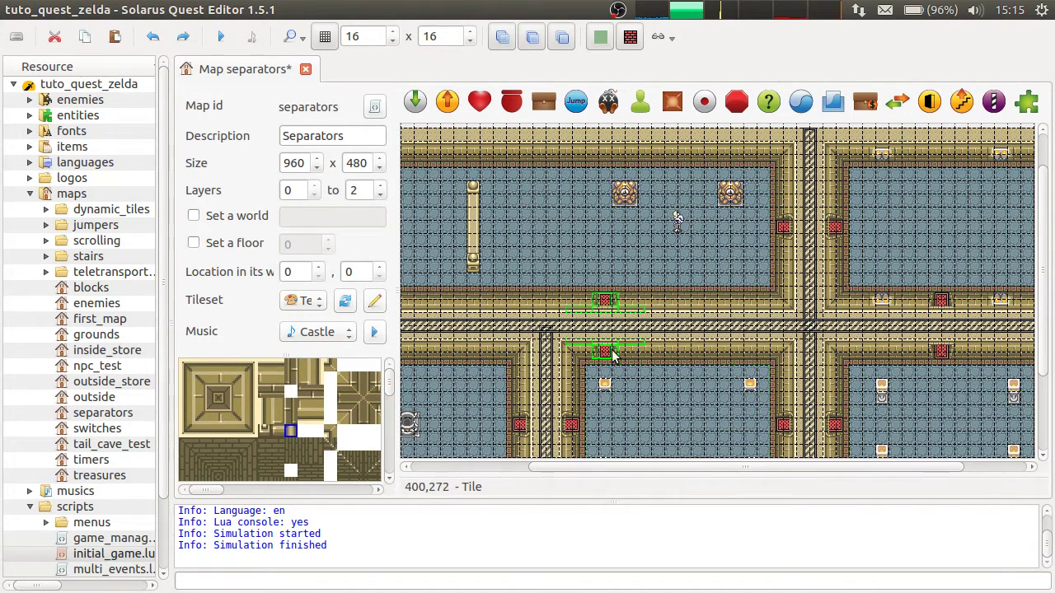
{"action": "left_click_drag", "start_coordinate": [611, 352], "coordinate": [755, 349]}
{"action": "key", "text": "ctrl+s"}
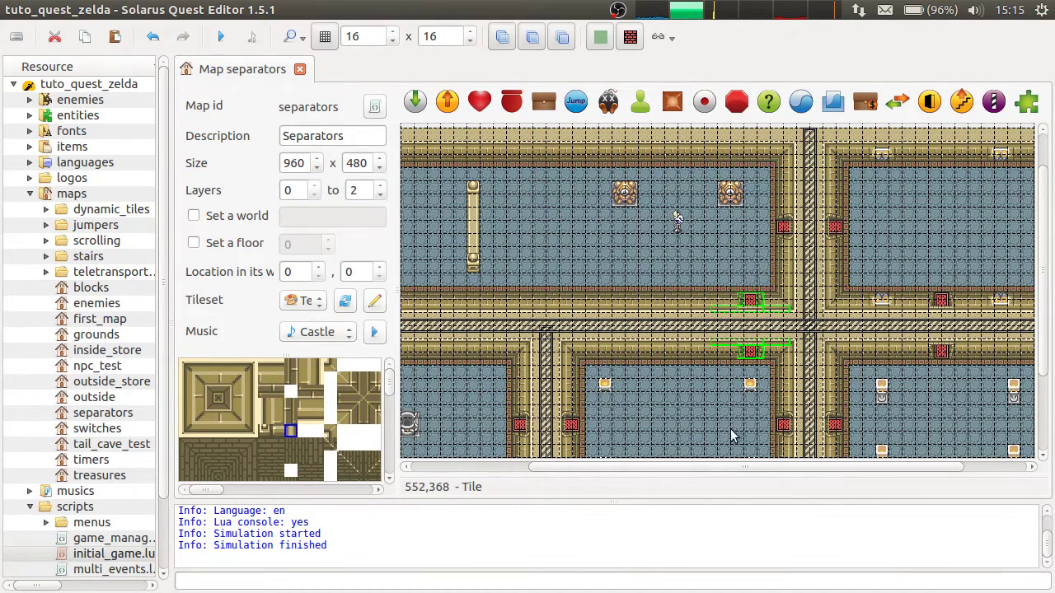
{"action": "left_click", "coordinate": [807, 346]}
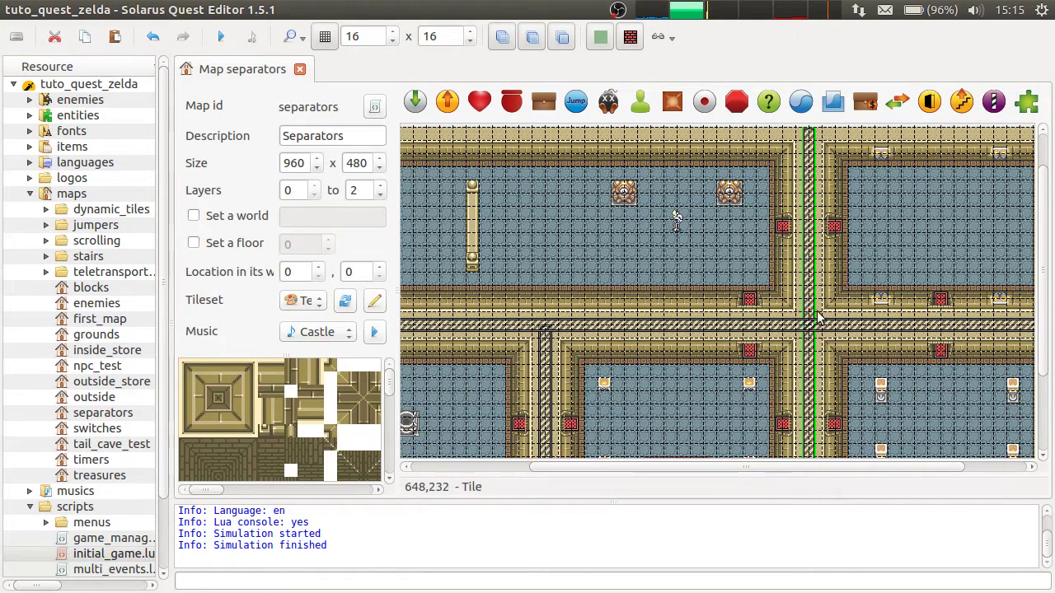
Step: Run the quest, walk the hero through the eastern-placed north doorway and back south into it, and close the test game
{"action": "left_click", "coordinate": [221, 36]}
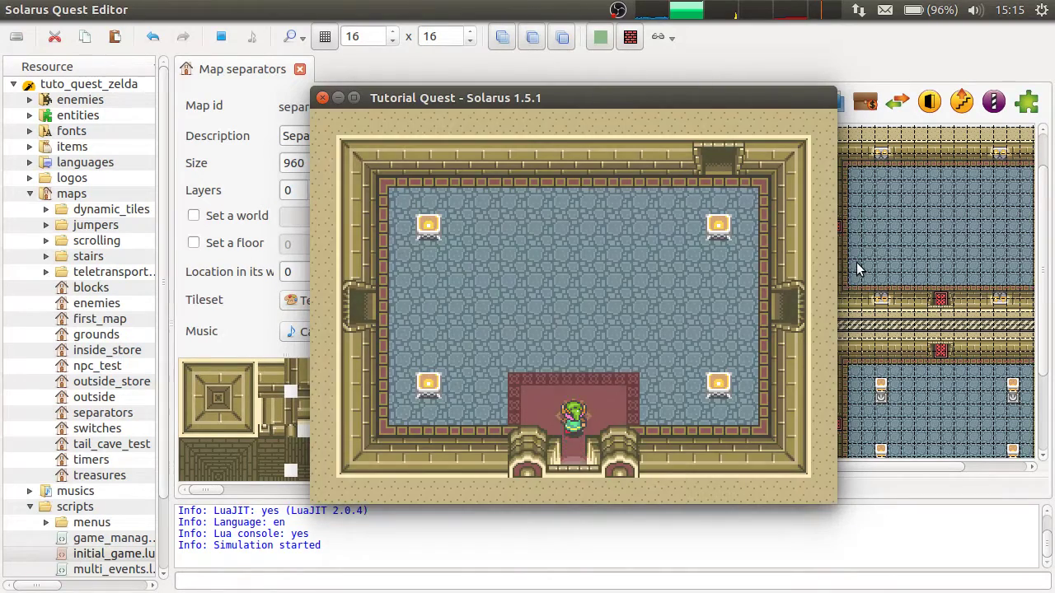
{"action": "key", "text": "Up"}
{"action": "key", "text": "Right"}
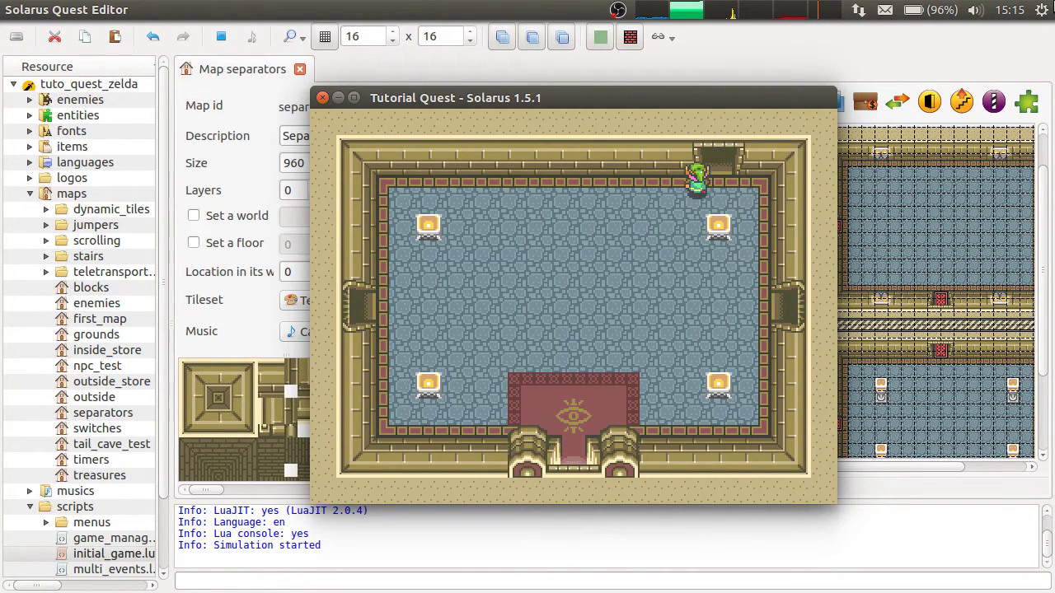
{"action": "key", "text": "Up"}
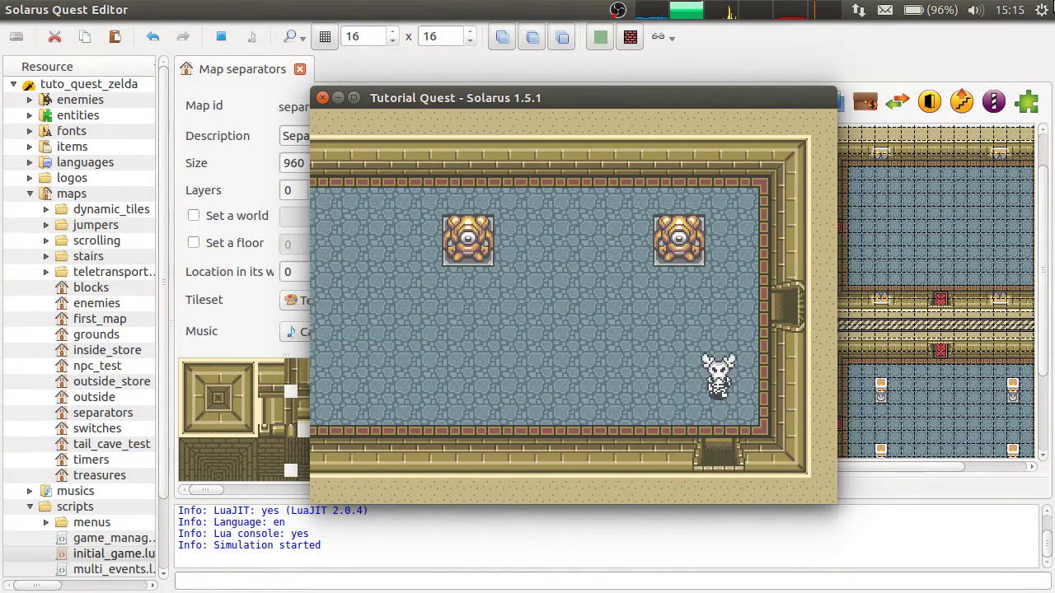
{"action": "key", "text": "Up"}
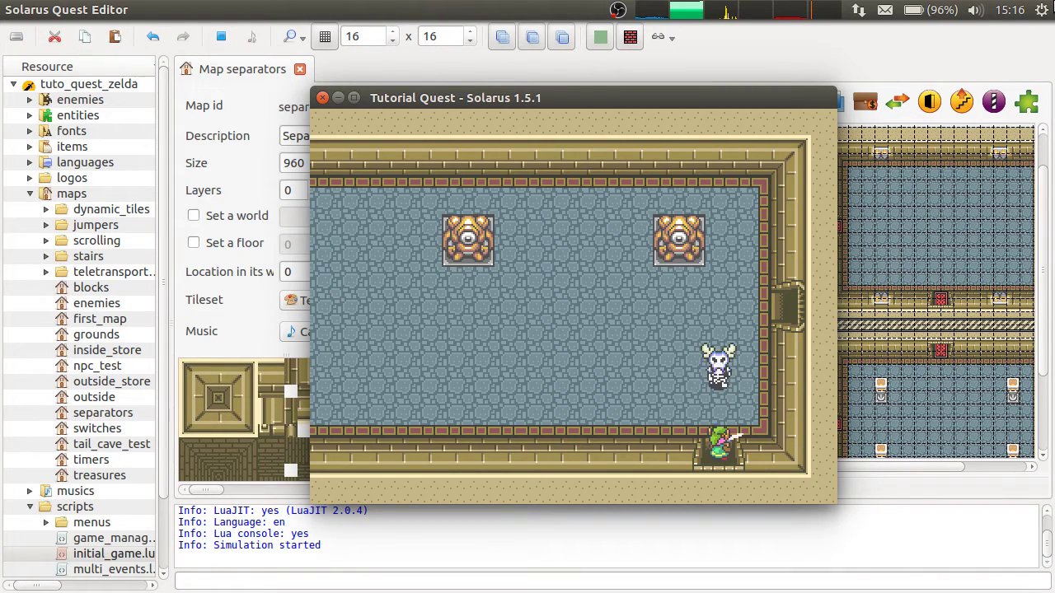
{"action": "key", "text": "Down"}
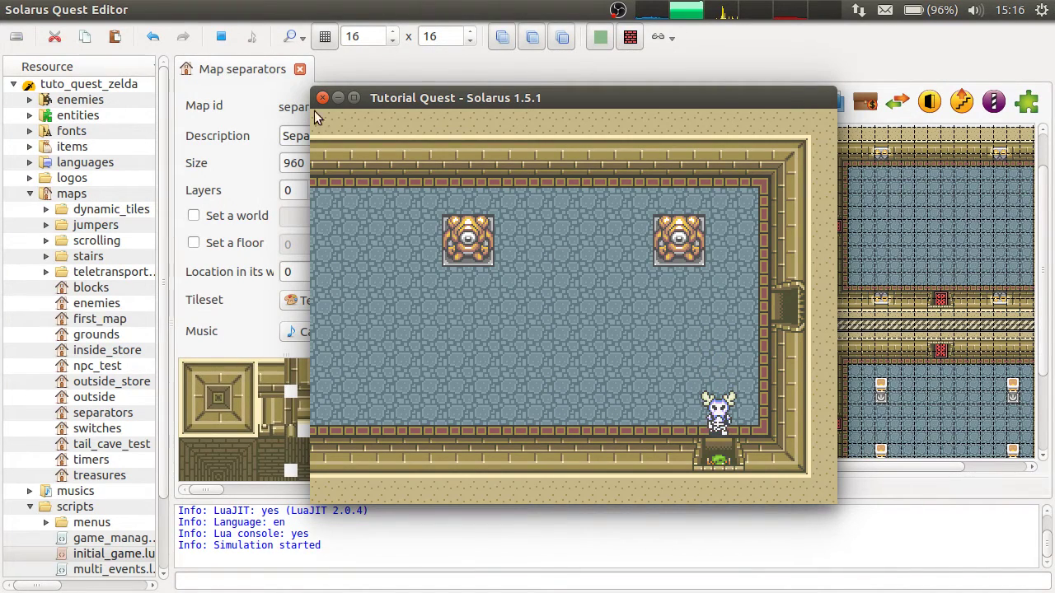
{"action": "left_click", "coordinate": [323, 97]}
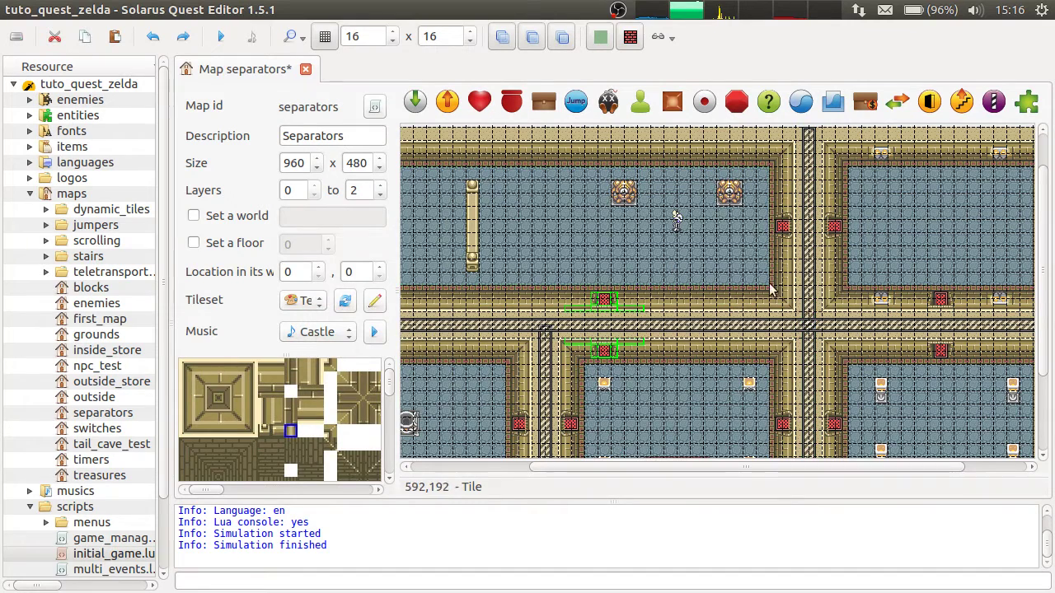
Step: Move the facing doorways back to the middle of the starting room's north wall, save the map, and hide the grid
{"action": "left_click_drag", "start_coordinate": [625, 309], "coordinate": [676, 312]}
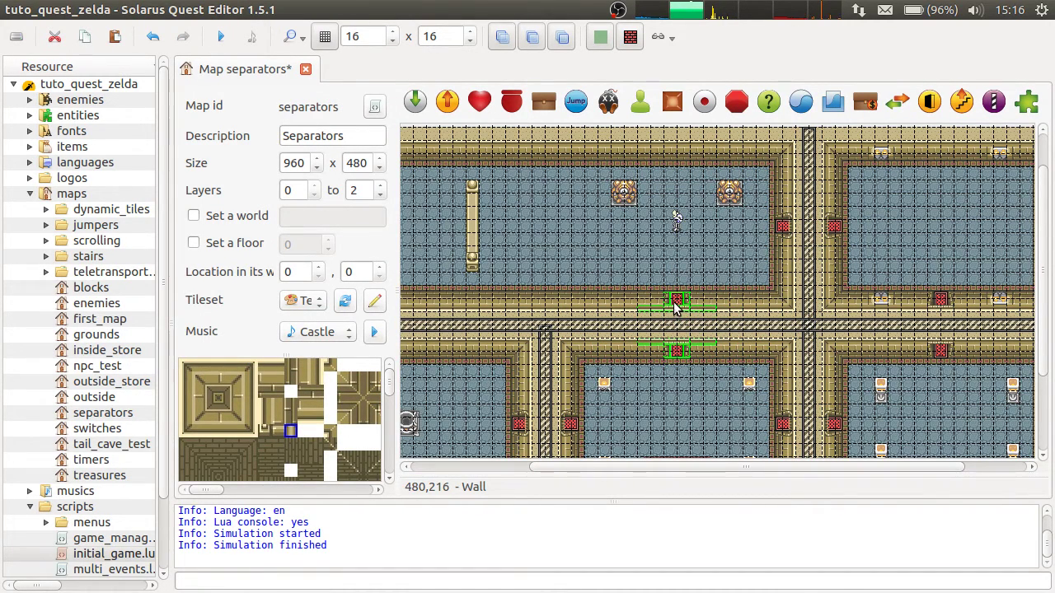
{"action": "key", "text": "ctrl+s"}
{"action": "left_click", "coordinate": [714, 262]}
{"action": "key", "text": "Escape"}
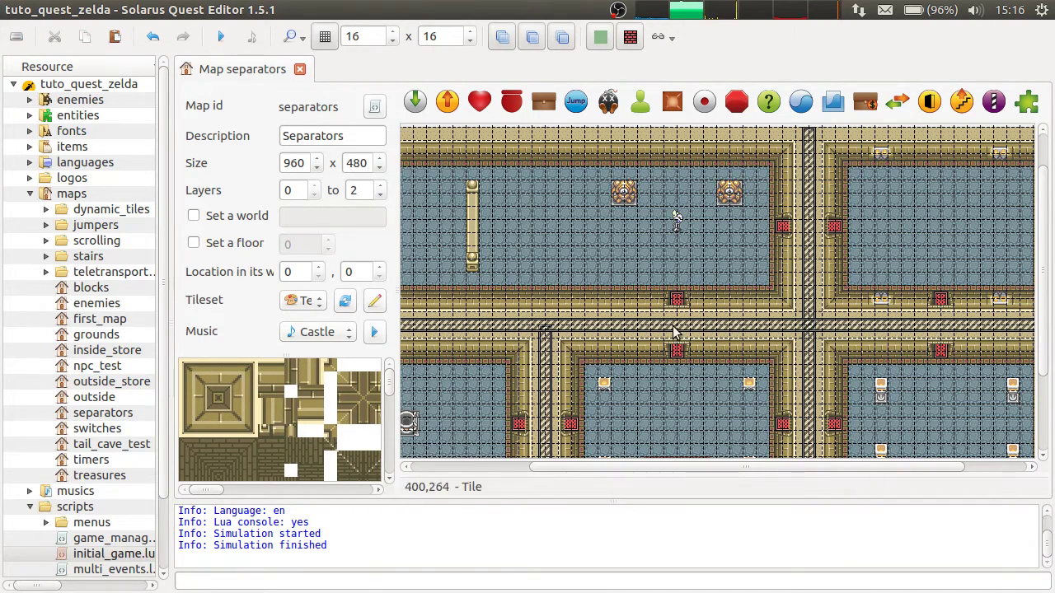
{"action": "left_click", "coordinate": [761, 302]}
{"action": "key", "text": "ctrl+g"}
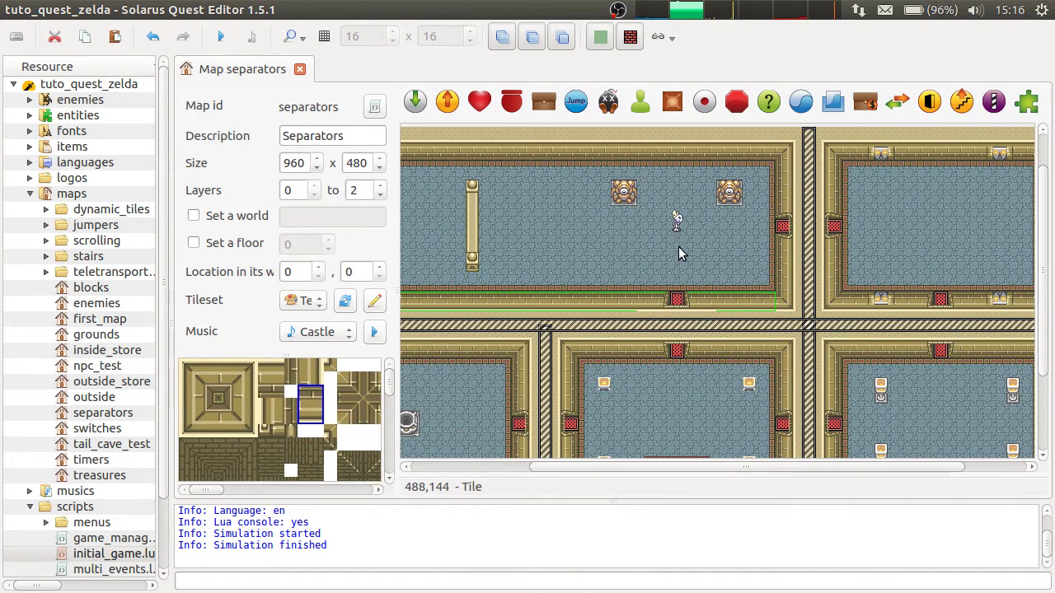
{"action": "key", "text": "Escape"}
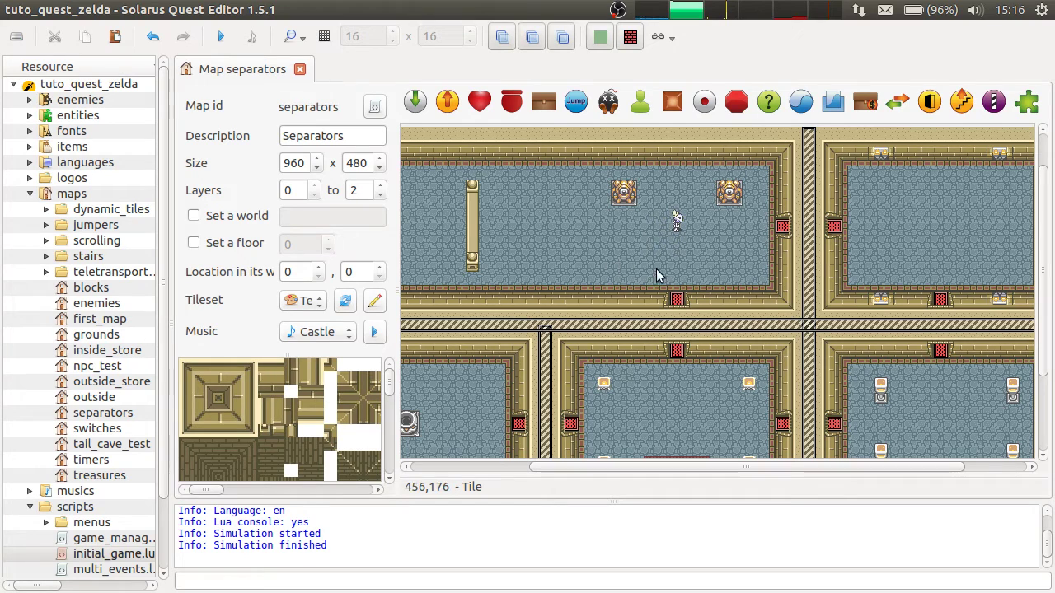
{"action": "left_click", "coordinate": [619, 229]}
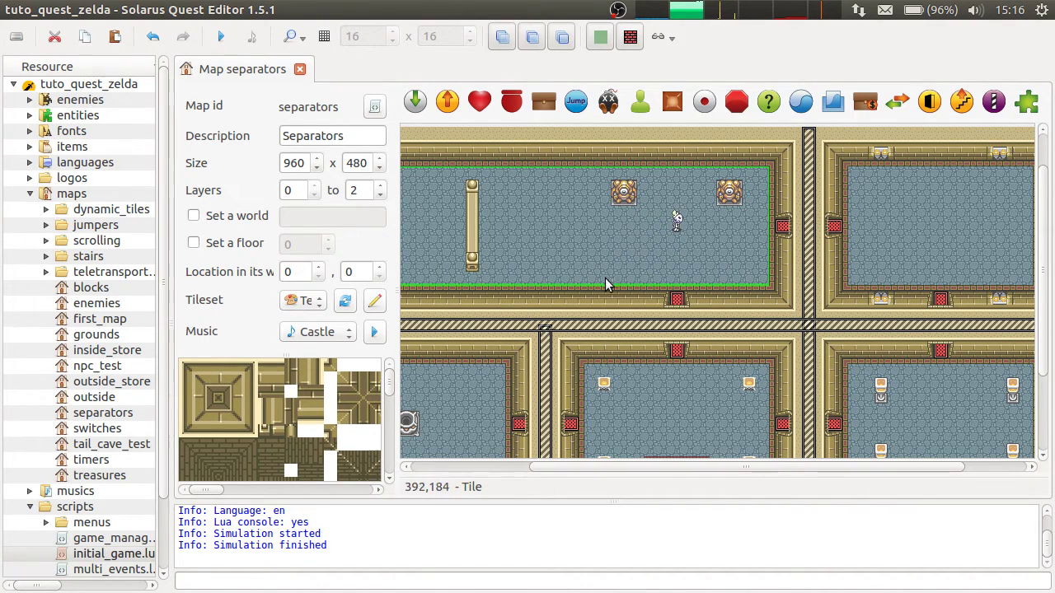
{"action": "left_click_drag", "start_coordinate": [688, 252], "coordinate": [511, 233]}
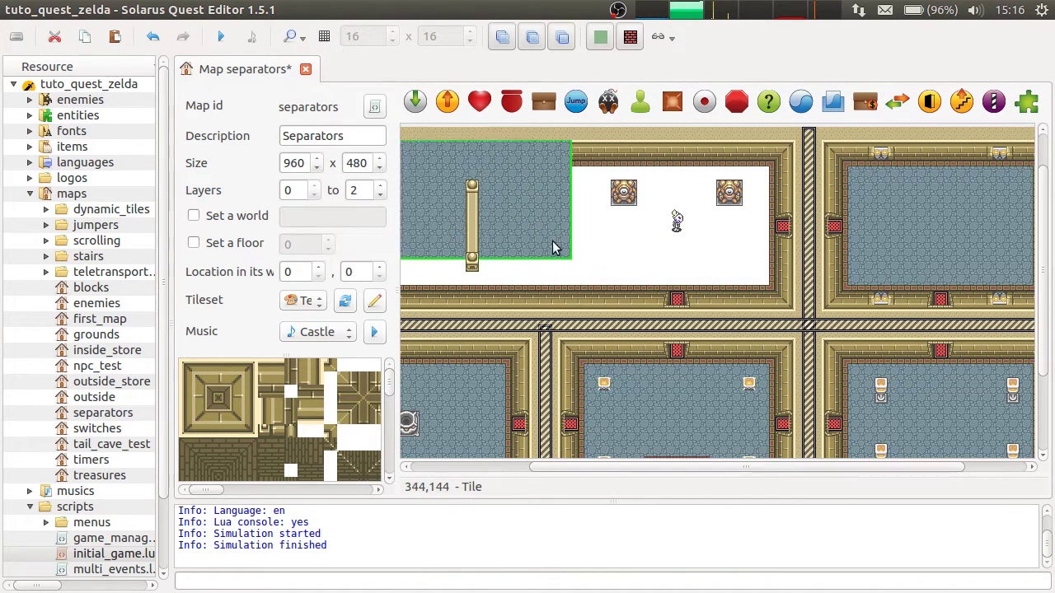
{"action": "left_click", "coordinate": [588, 236]}
{"action": "left_click_drag", "start_coordinate": [629, 257], "coordinate": [746, 412]}
{"action": "left_click", "coordinate": [681, 266]}
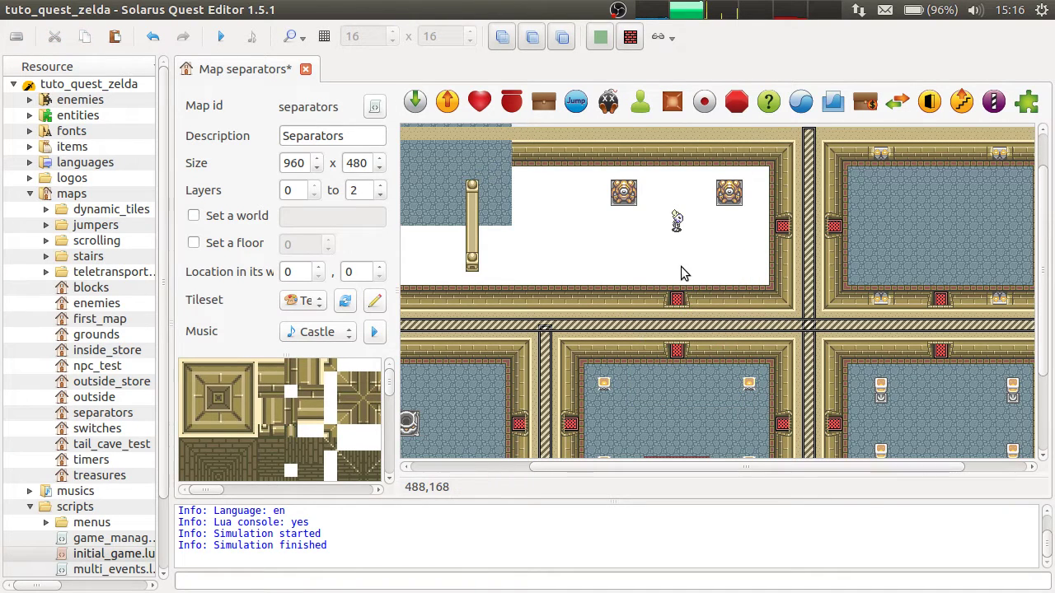
{"action": "key", "text": "ctrl+z"}
{"action": "key", "text": "ctrl+z"}
Step: Undo the accidental displacement of the floor in the room north of the starting room
{"action": "left_click", "coordinate": [723, 353]}
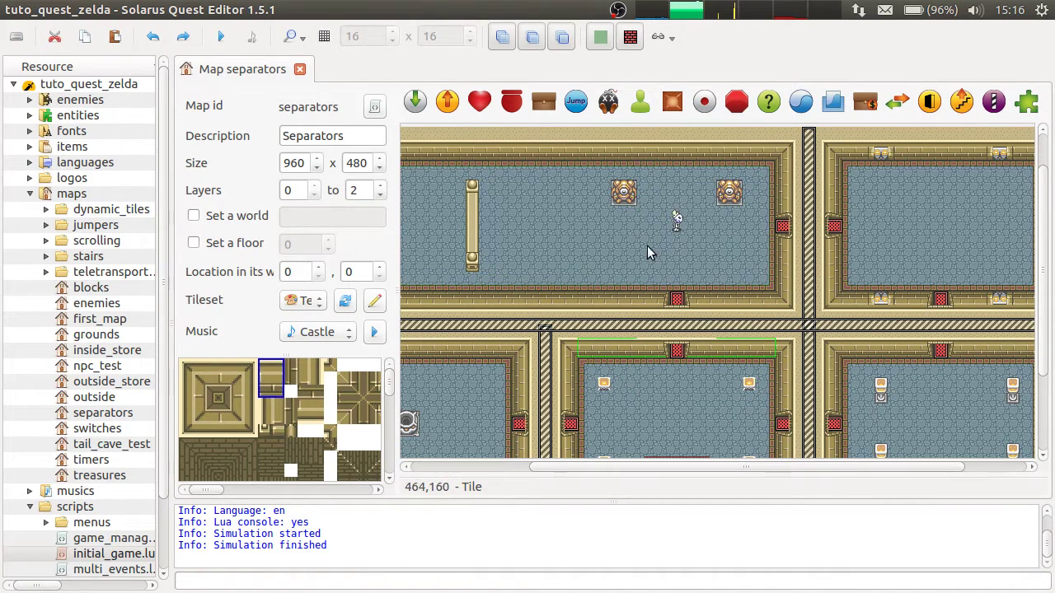
{"action": "scroll", "coordinate": [649, 216], "scroll_direction": "up", "scroll_amount": 1}
{"action": "left_click", "coordinate": [681, 155]}
{"action": "scroll", "coordinate": [747, 284], "scroll_direction": "down", "scroll_amount": 2}
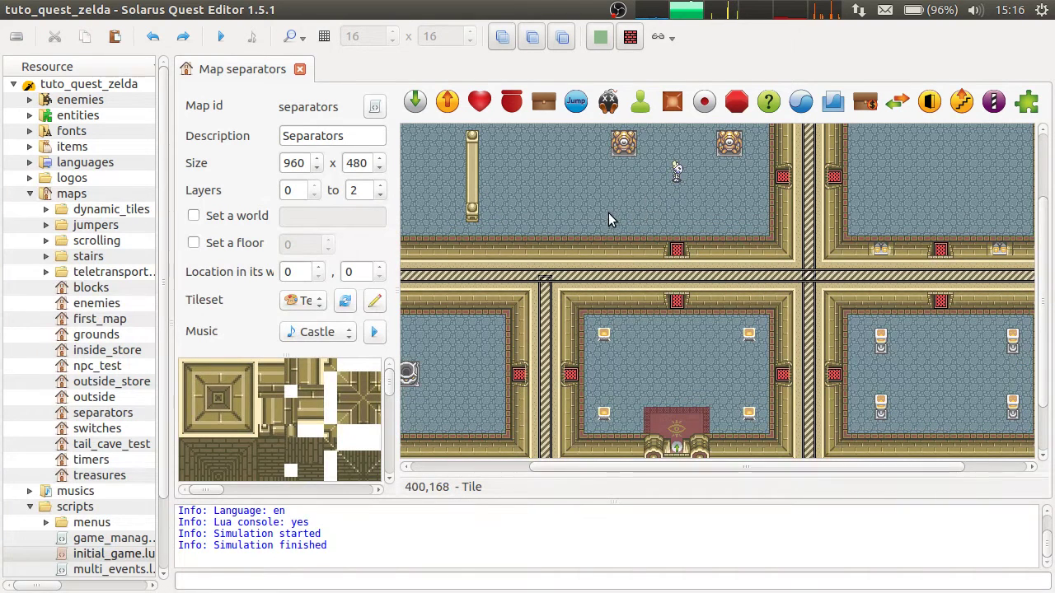
Step: Try shifting the facing doorways and their walls slightly south across the separator, compare them with the 16 × 16 grid, and save the map
{"action": "left_click_drag", "start_coordinate": [614, 206], "coordinate": [732, 346]}
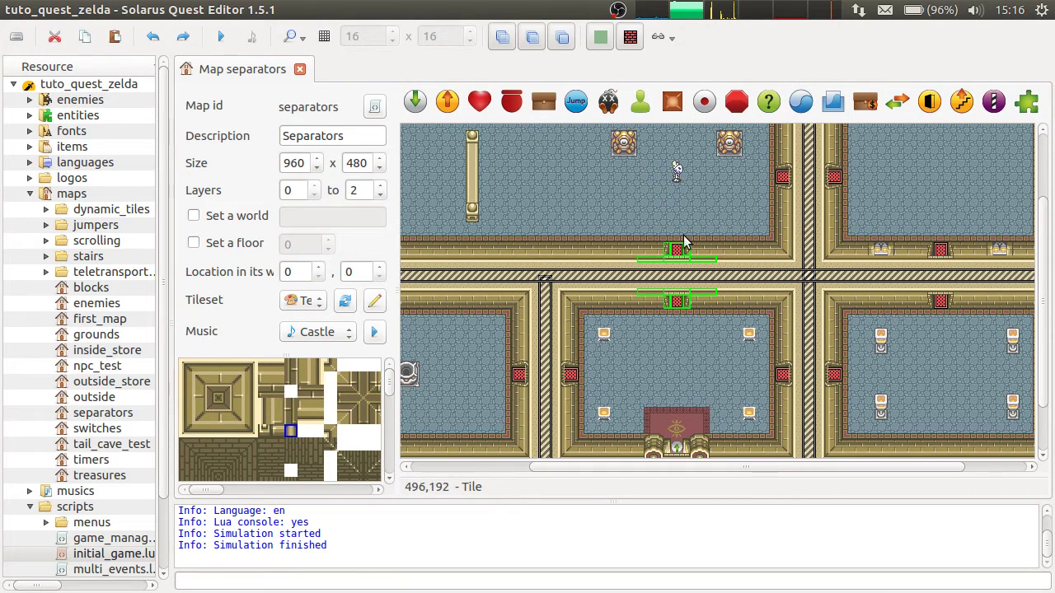
{"action": "left_click_drag", "start_coordinate": [601, 195], "coordinate": [745, 336]}
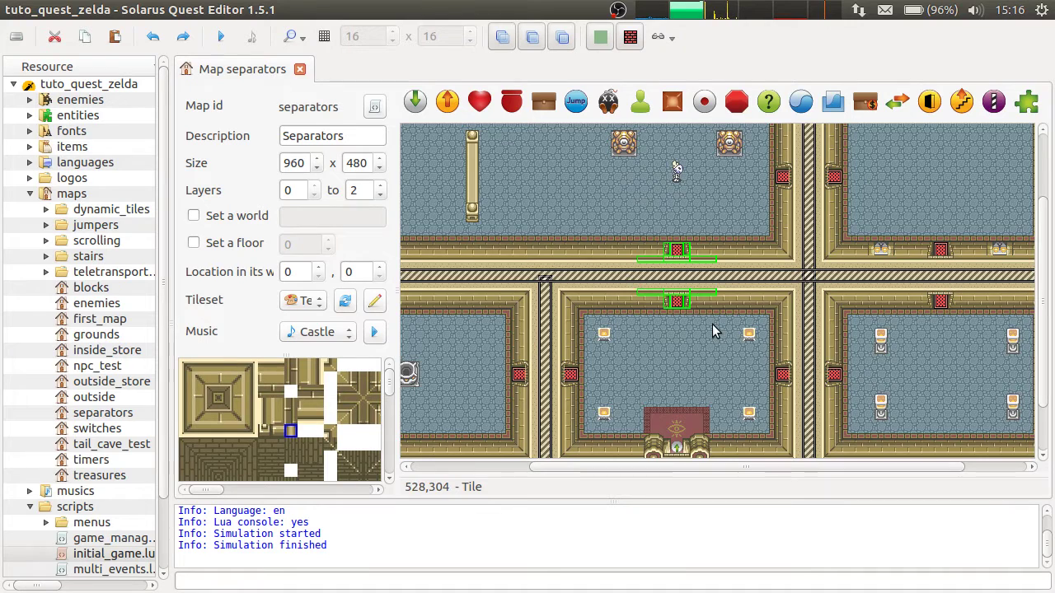
{"action": "scroll", "coordinate": [639, 355], "scroll_direction": "up", "scroll_amount": 1}
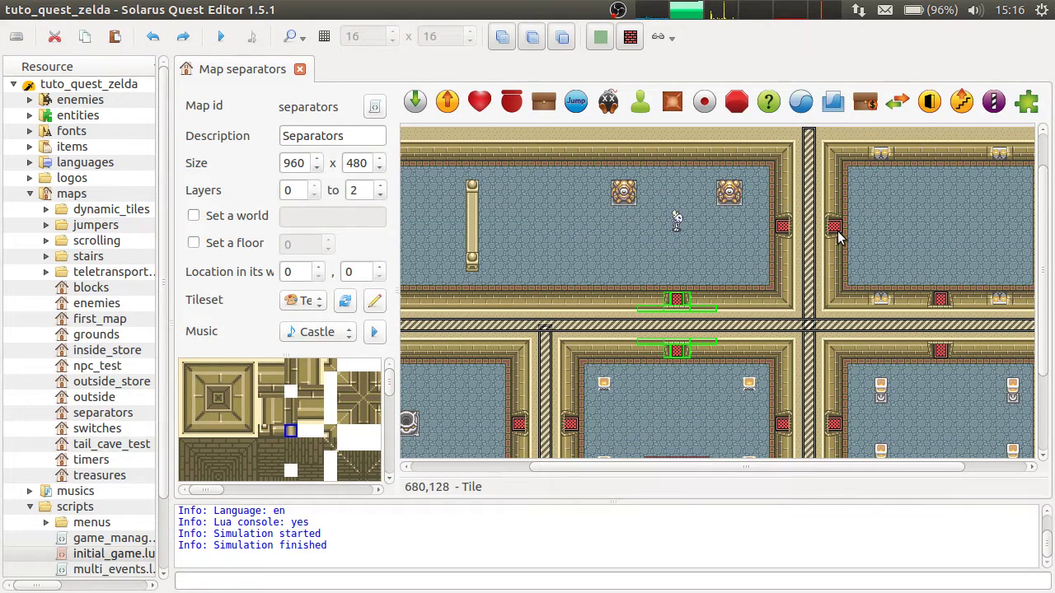
{"action": "mouse_move", "coordinate": [670, 304]}
{"action": "left_mouse_down"}
{"action": "mouse_move", "coordinate": [624, 238]}
{"action": "mouse_move", "coordinate": [617, 310]}
{"action": "mouse_move", "coordinate": [709, 310]}
{"action": "mouse_move", "coordinate": [675, 310]}
{"action": "left_mouse_up"}
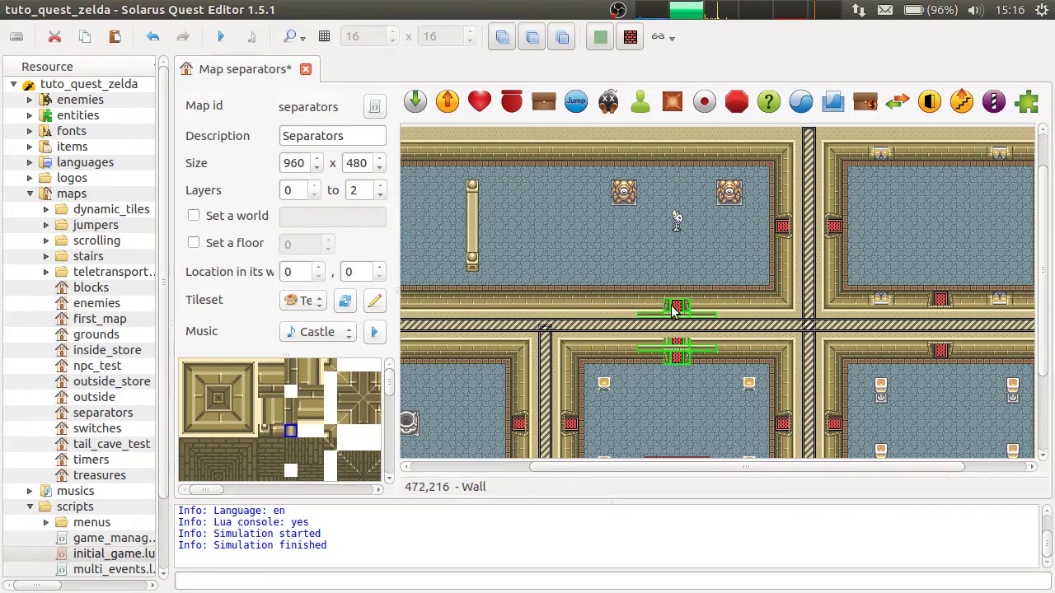
{"action": "key", "text": "ctrl+g"}
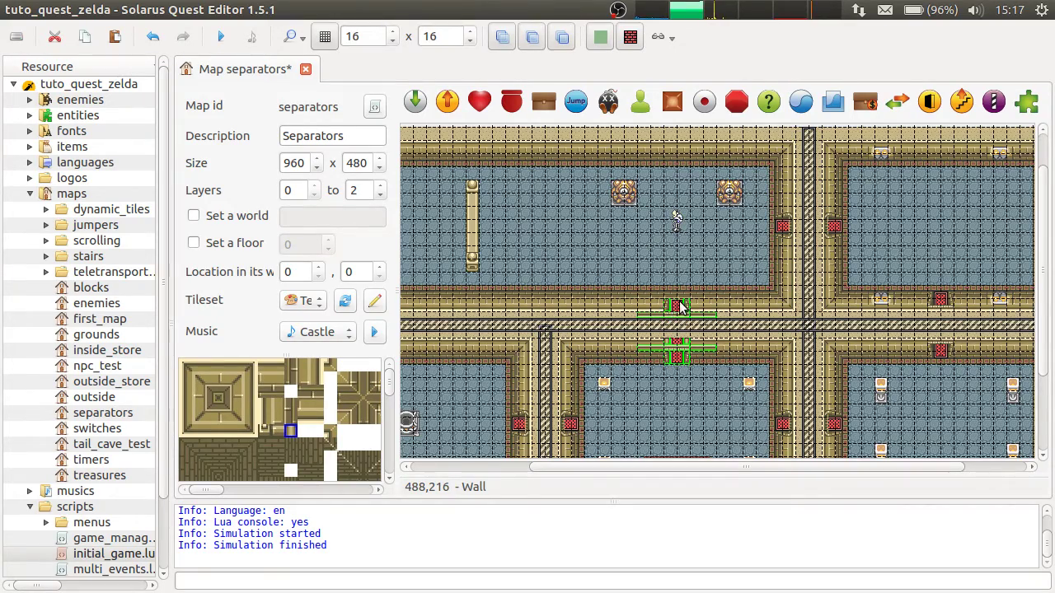
{"action": "scroll", "coordinate": [681, 307], "scroll_direction": "down", "scroll_amount": 1}
{"action": "left_click", "coordinate": [689, 341]}
{"action": "key", "text": "ctrl+s"}
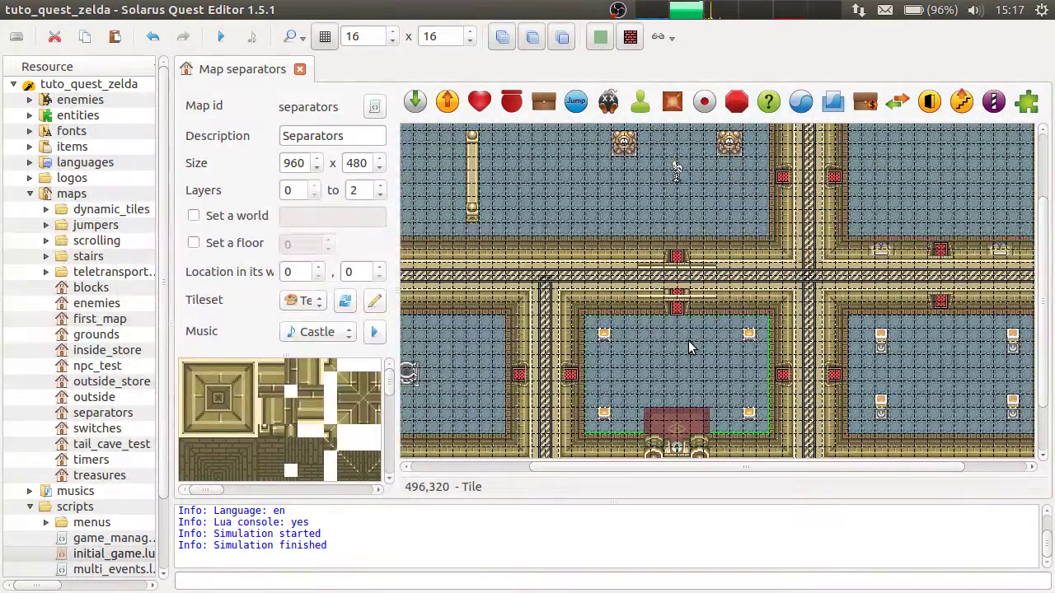
{"action": "key", "text": "ctrl+g"}
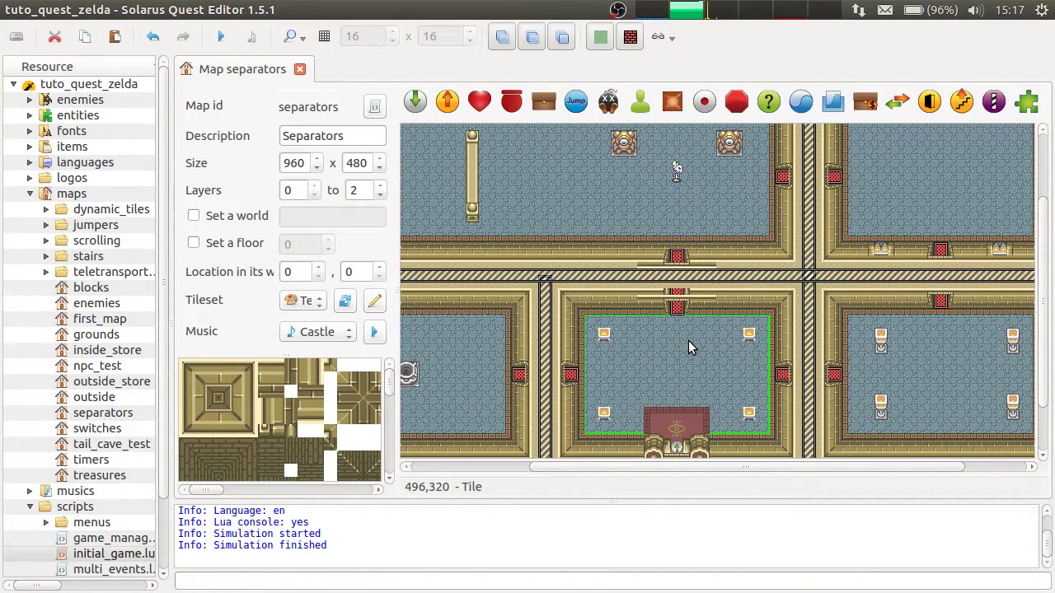
{"action": "left_click", "coordinate": [443, 301]}
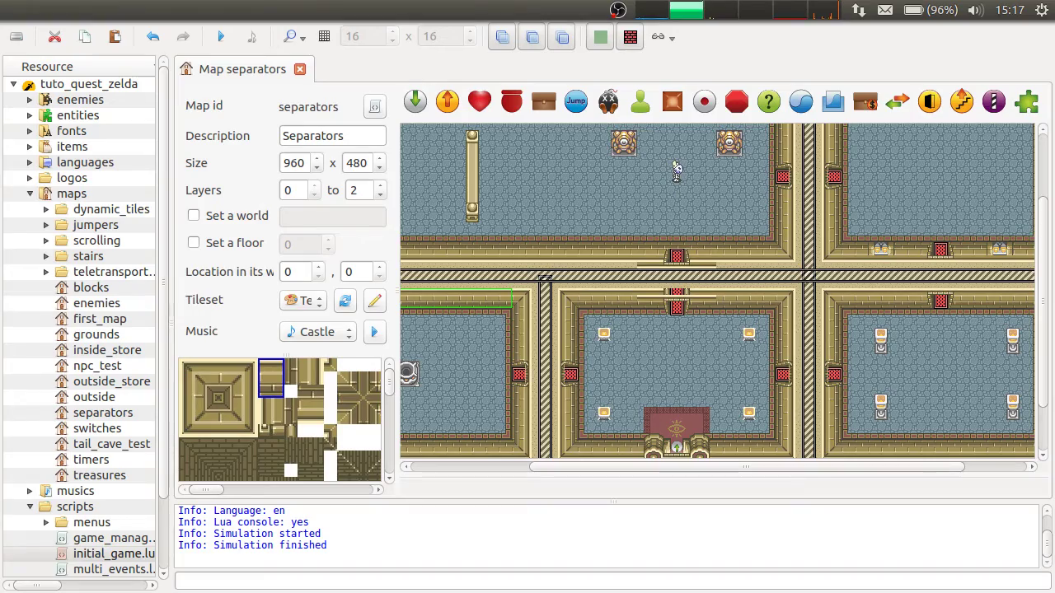
Step: Switch to the Solarus documentation in Chromium, read the separator:on_activating event, and return to the quest editor
{"action": "key", "text": "alt+Tab"}
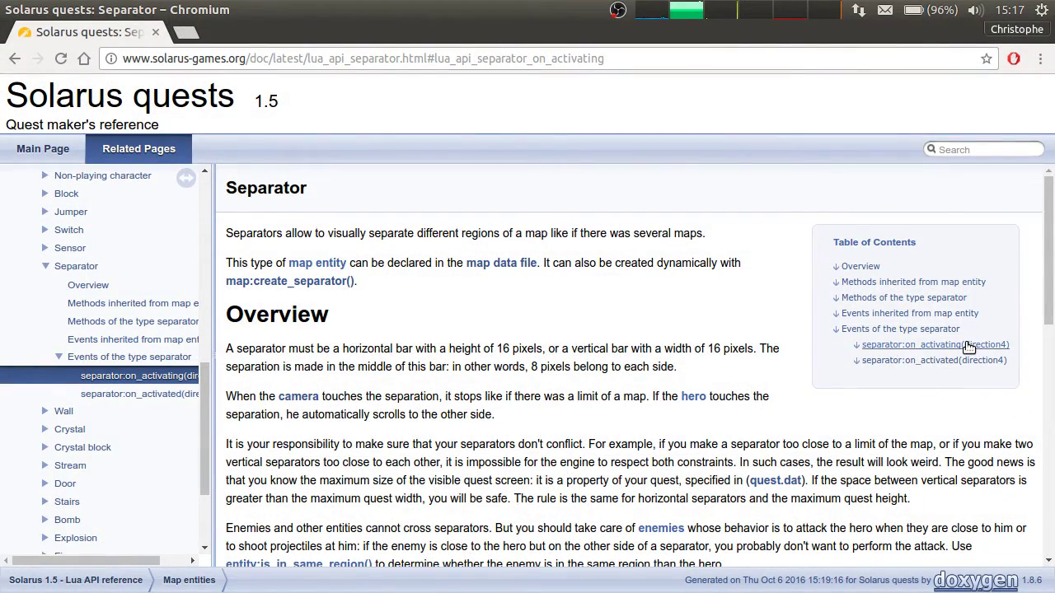
{"action": "left_click", "coordinate": [973, 345]}
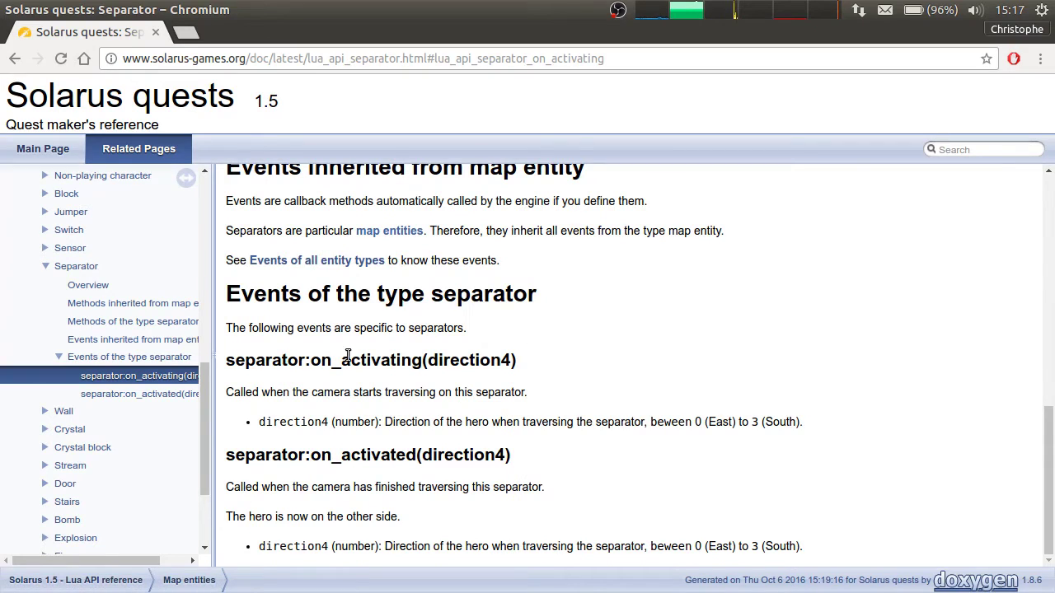
{"action": "left_click_drag", "start_coordinate": [335, 360], "coordinate": [349, 359]}
{"action": "left_click", "coordinate": [444, 347]}
{"action": "key", "text": "alt+Tab"}
{"action": "key", "text": "alt+Tab"}
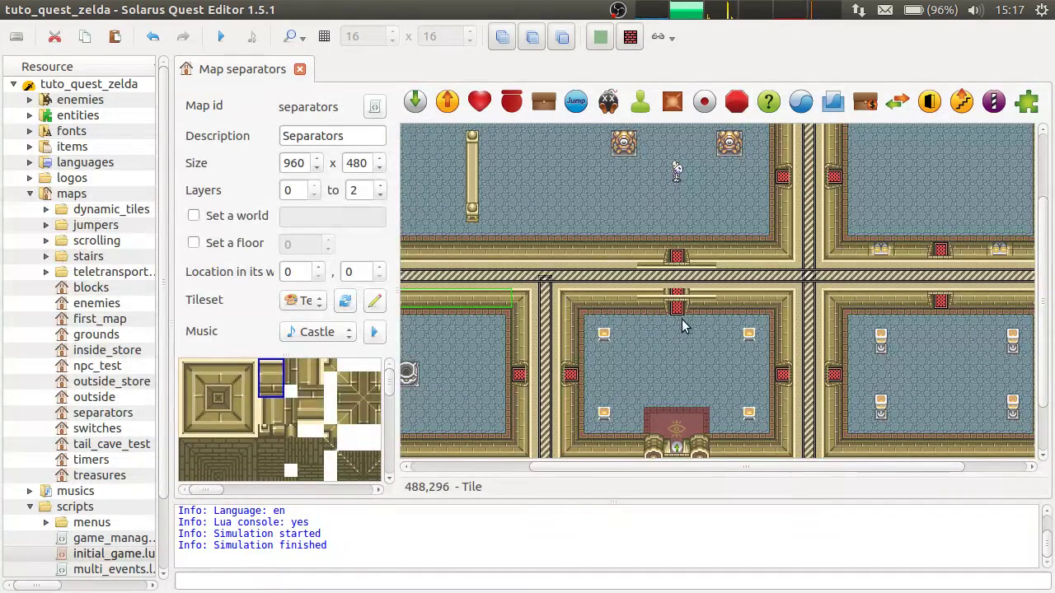
Step: Undo the southward shift of the facing doorways and save the map
{"action": "left_click", "coordinate": [721, 316]}
{"action": "key", "text": "ctrl+z"}
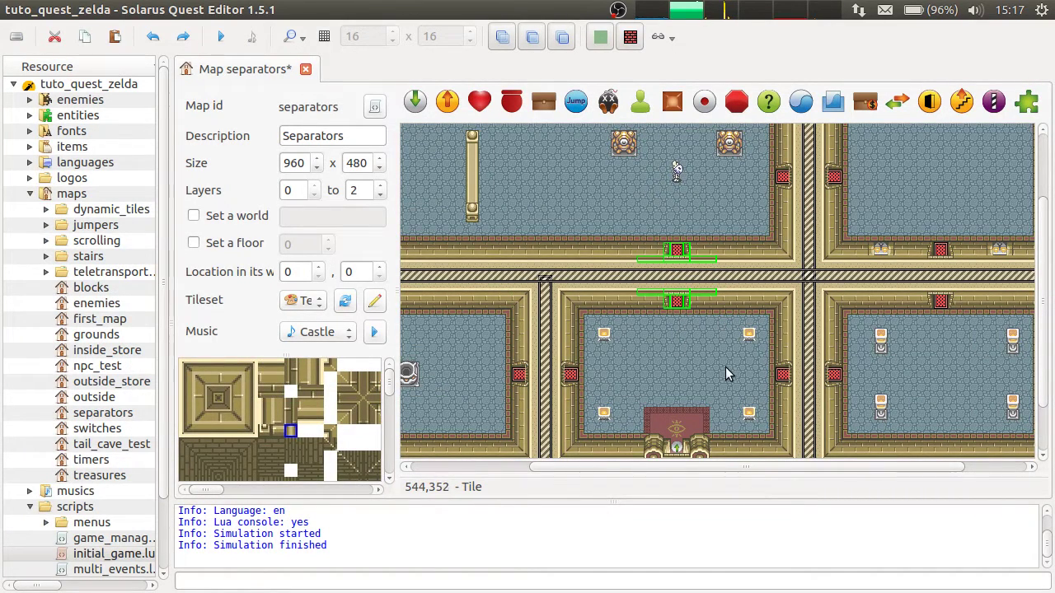
{"action": "key", "text": "ctrl+z"}
{"action": "scroll", "coordinate": [666, 354], "scroll_direction": "up", "scroll_amount": 1}
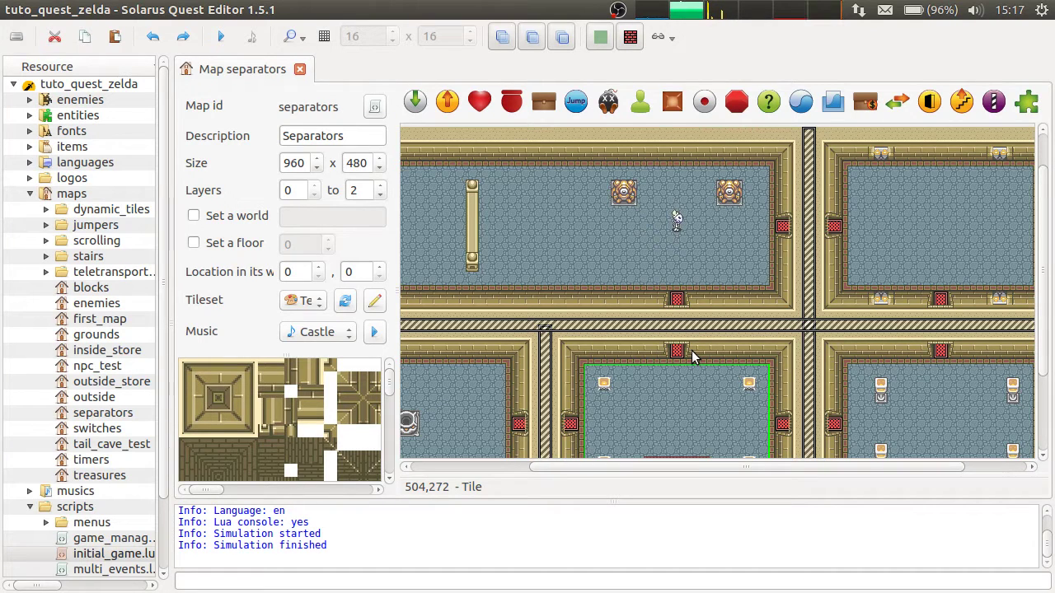
Step: Examine the vertical separator beside the eastern rooms and the long horizontal separator across the map by selecting each one
{"action": "left_click", "coordinate": [675, 223]}
{"action": "left_click", "coordinate": [720, 249]}
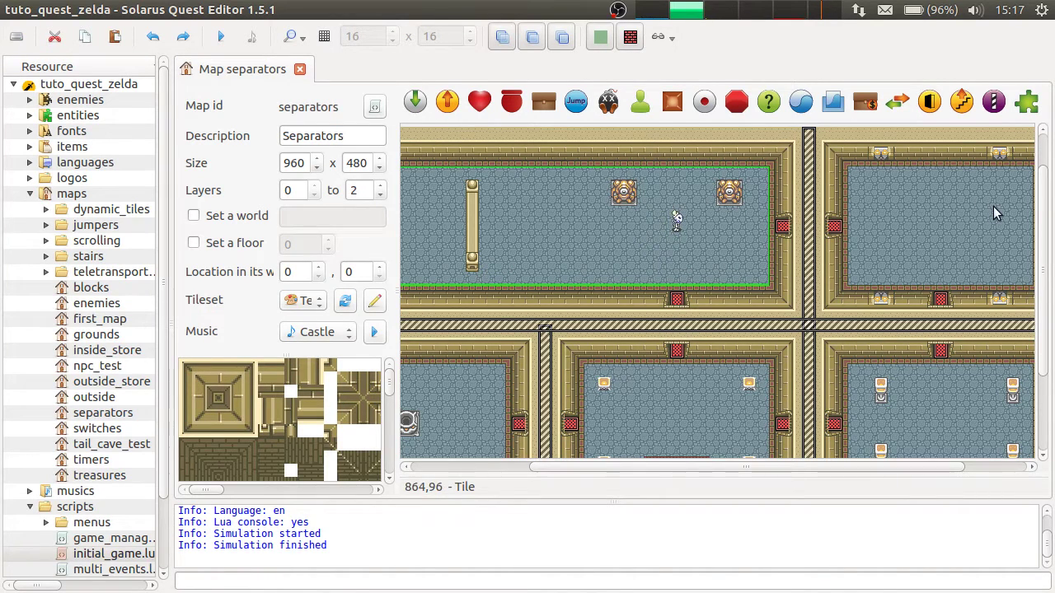
{"action": "middle_click_drag", "start_coordinate": [993, 211], "coordinate": [726, 264]}
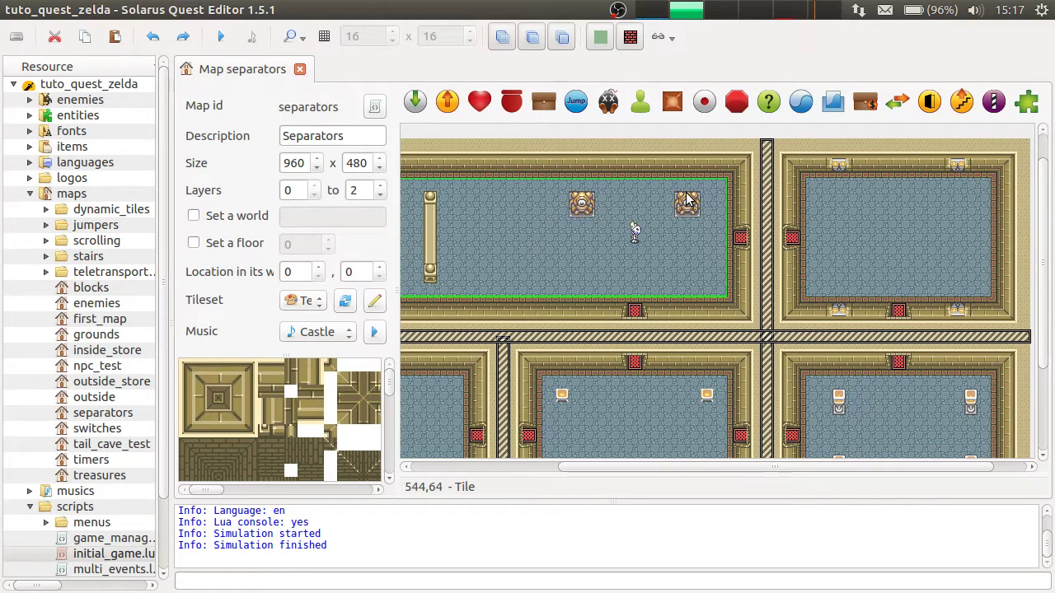
{"action": "left_click", "coordinate": [767, 169]}
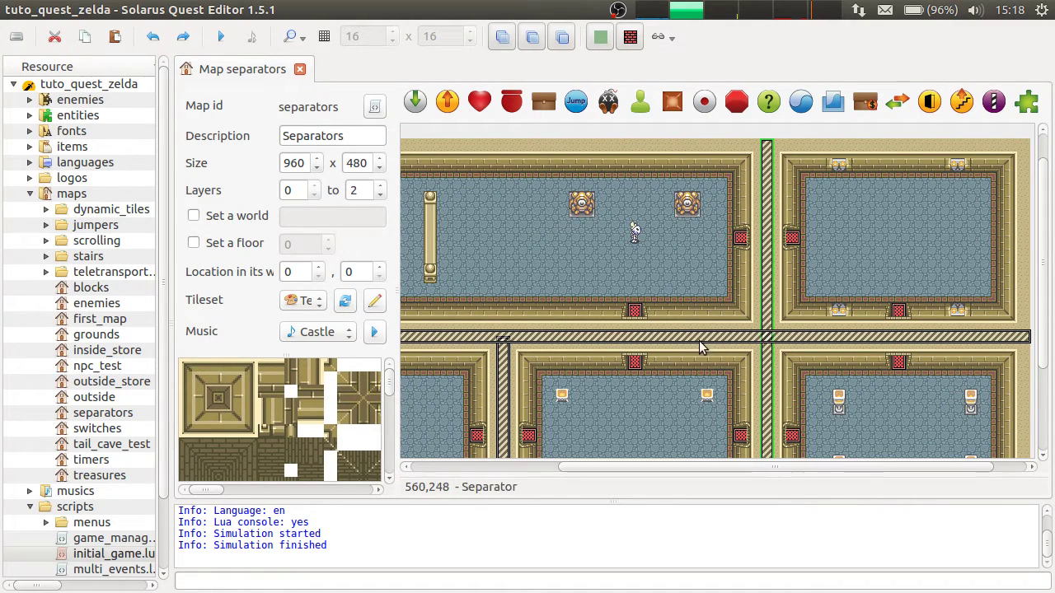
{"action": "left_click", "coordinate": [506, 340]}
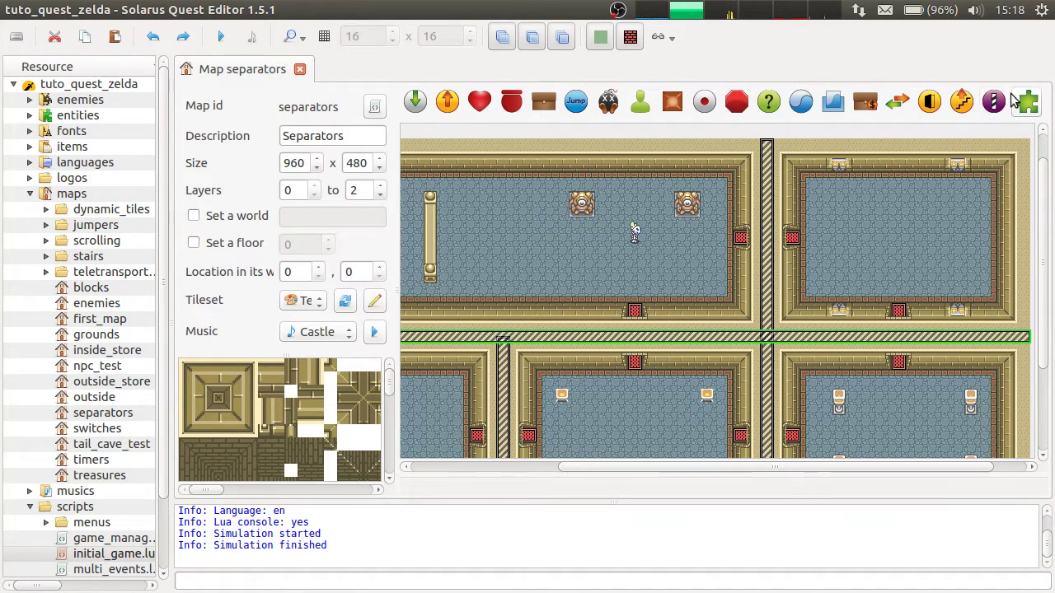
{"action": "middle_click_drag", "start_coordinate": [537, 293], "coordinate": [653, 307]}
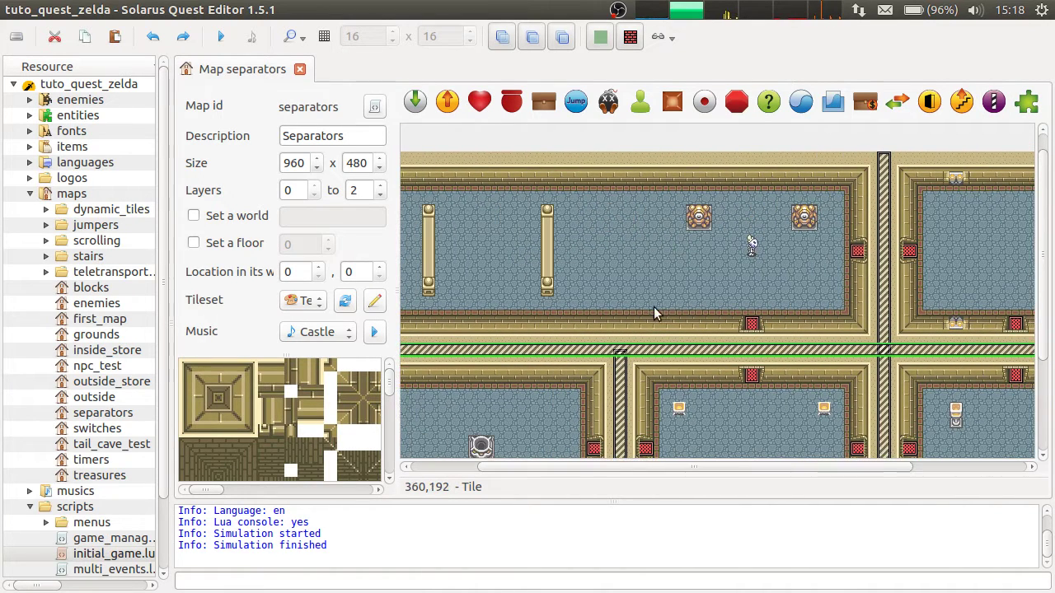